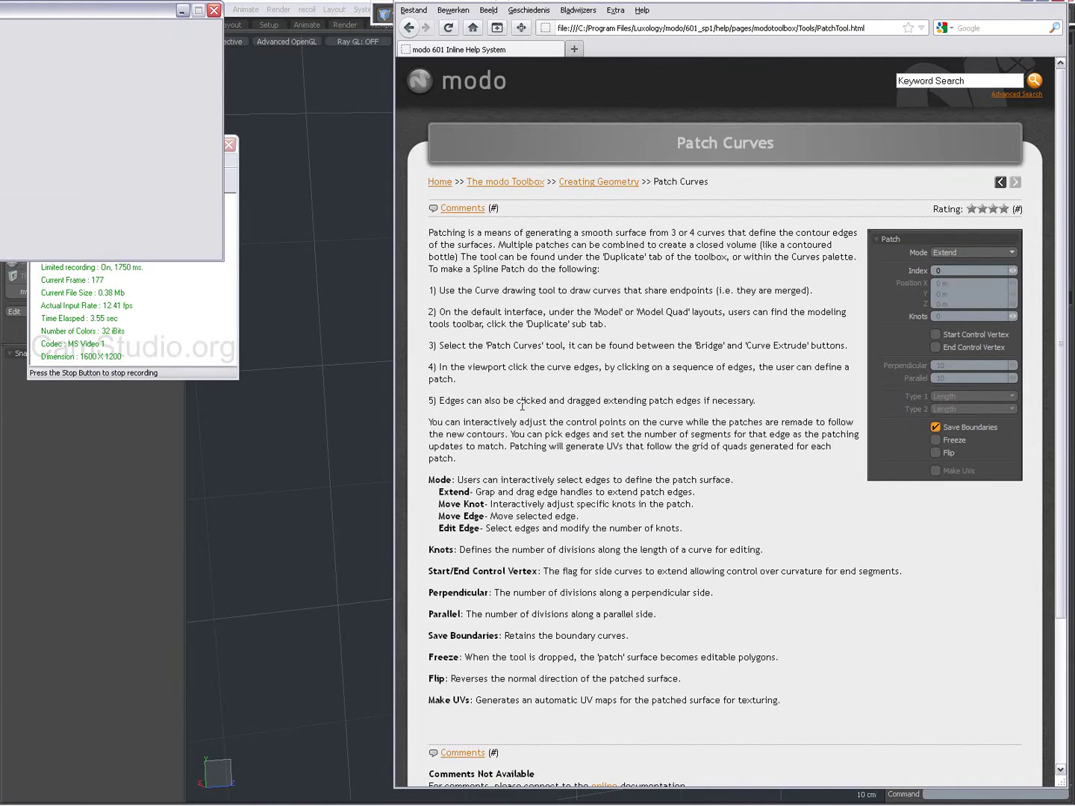
# Step: Switch from the browser help page to modo, open the Curve Palette and move it clear of the working area
pyautogui.click(339, 425)
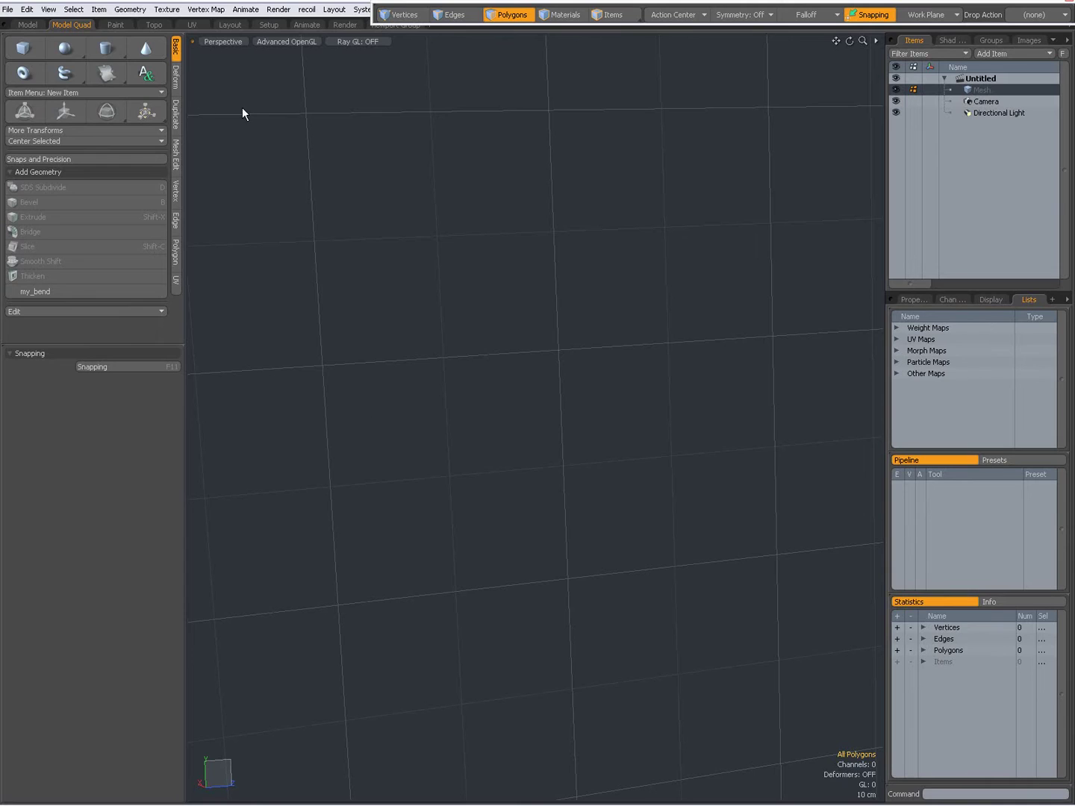
pyautogui.click(105, 74)
pyautogui.click(130, 9)
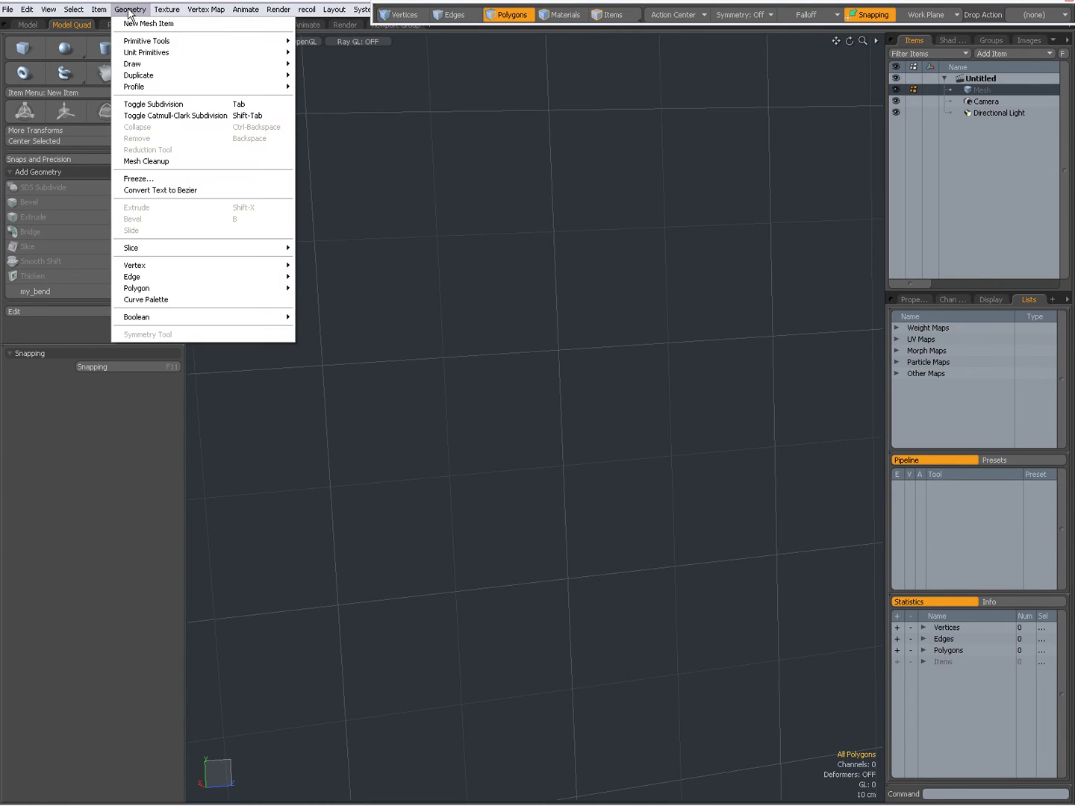
pyautogui.click(151, 301)
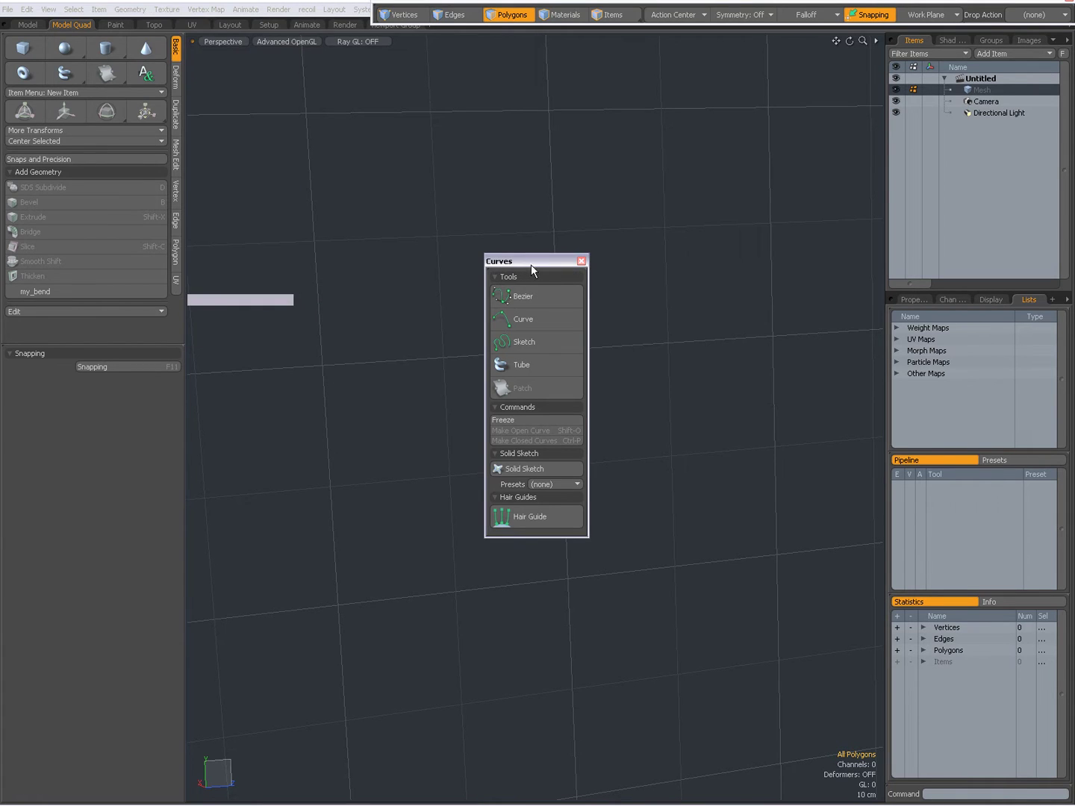
pyautogui.moveTo(531, 265); pyautogui.dragTo(811, 468)
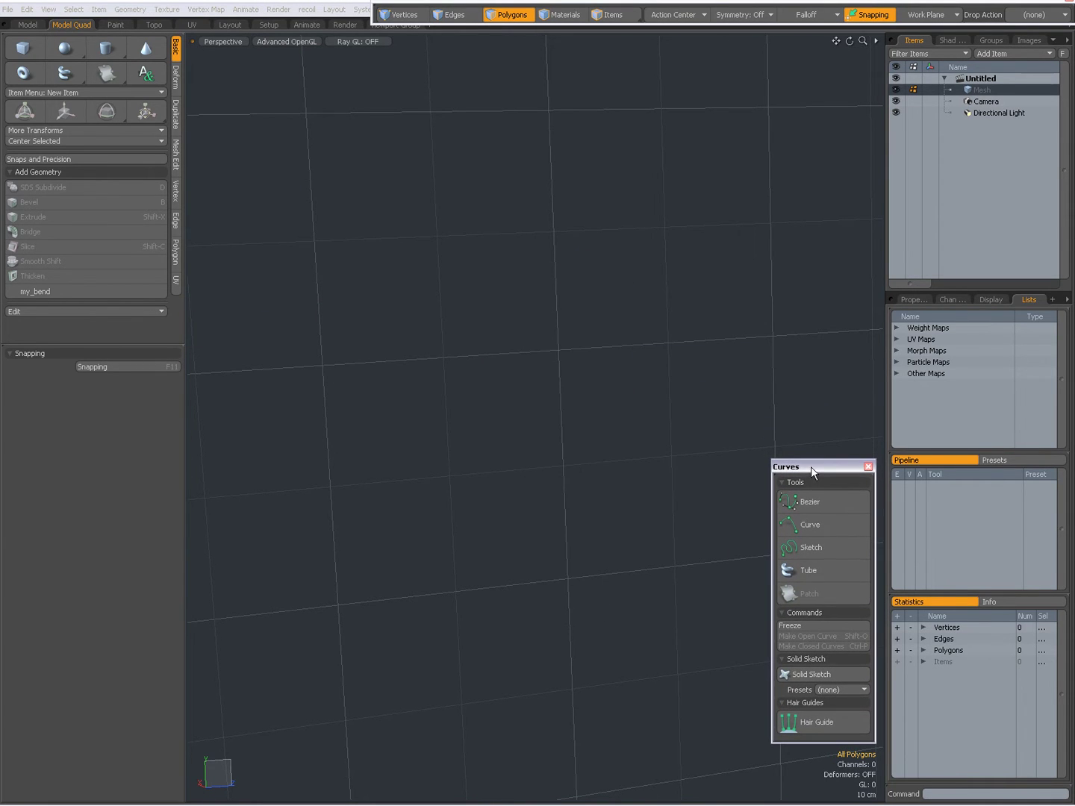
# Step: Draw an upper three-point arched curve with its middle at about Y 4.66 m, Z 1.44 m and its far end at about Y 4.42 m, Z 2.67 m
pyautogui.click(819, 522)
pyautogui.keyDown('alt'); pyautogui.moveTo(530, 471); pyautogui.dragTo(316, 288); pyautogui.keyUp('alt')
pyautogui.click(314, 290)
pyautogui.click(434, 197)
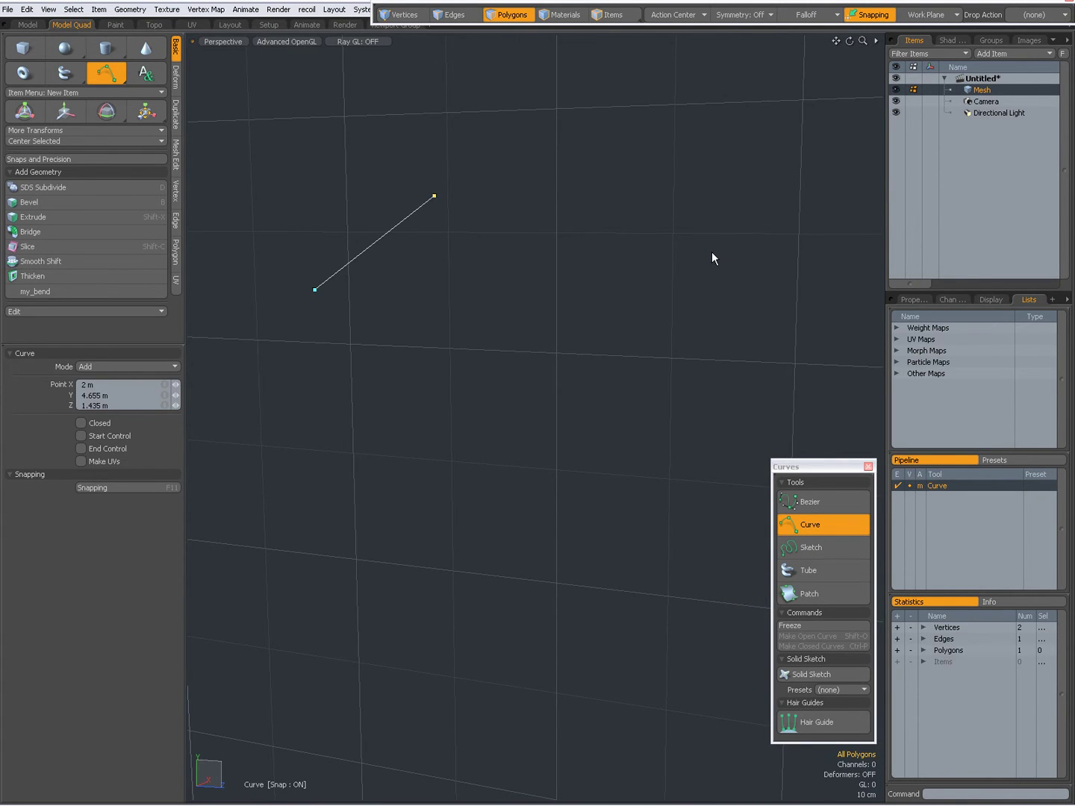
pyautogui.click(714, 254)
# Step: Draw a separate three-point arched curve below the first, ending at about Y 3.64 m, Z 2.53 m
pyautogui.press('shift')
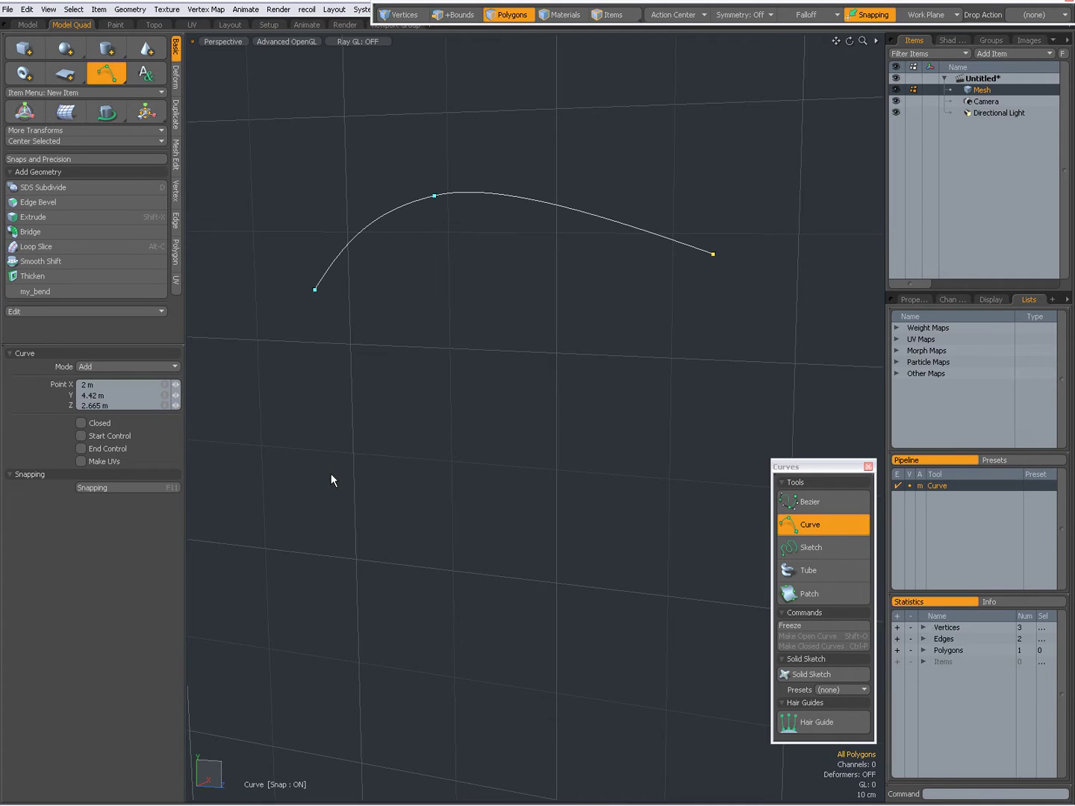
pyautogui.keyDown('alt'); pyautogui.click(331, 474); pyautogui.keyUp('alt')
pyautogui.click(446, 425)
pyautogui.click(676, 447)
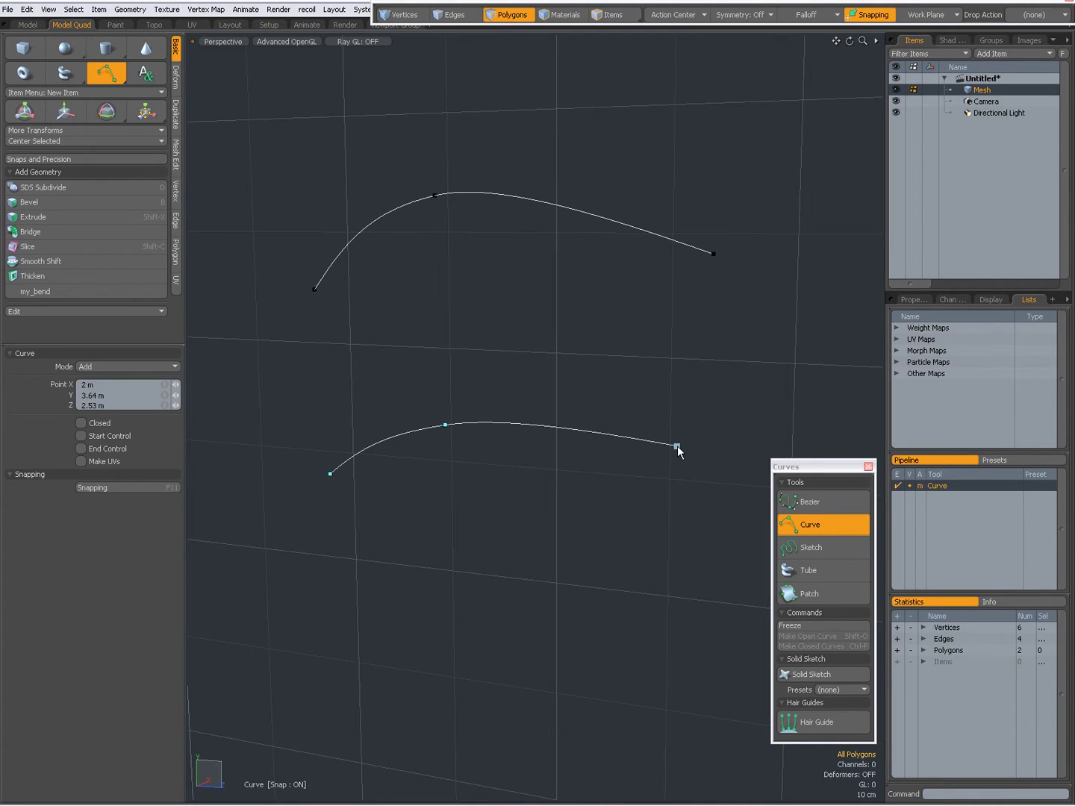
pyautogui.press('space')
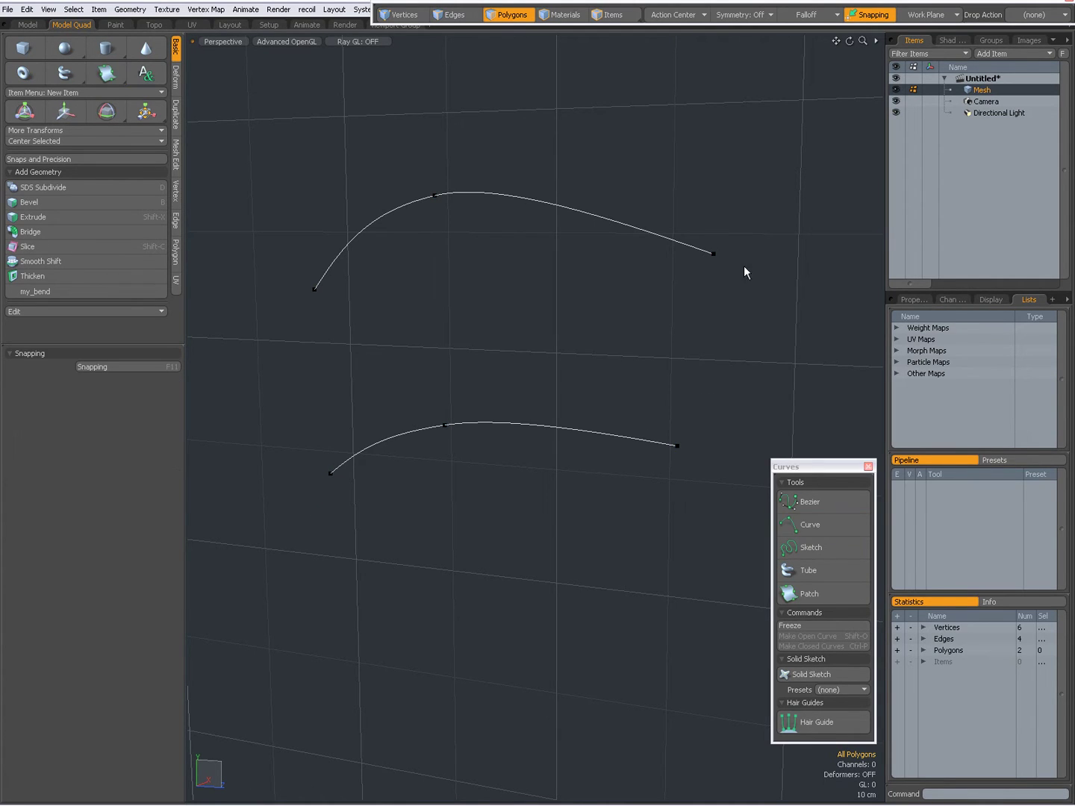
# Step: Connect the matching end vertices of the upper and lower curves with an open curve on each side
pyautogui.press('1')
pyautogui.moveTo(735, 241)
pyautogui.mouseDown(button='right')
pyautogui.moveTo(650, 433)
pyautogui.moveTo(682, 468)
pyautogui.mouseUp(button='right')
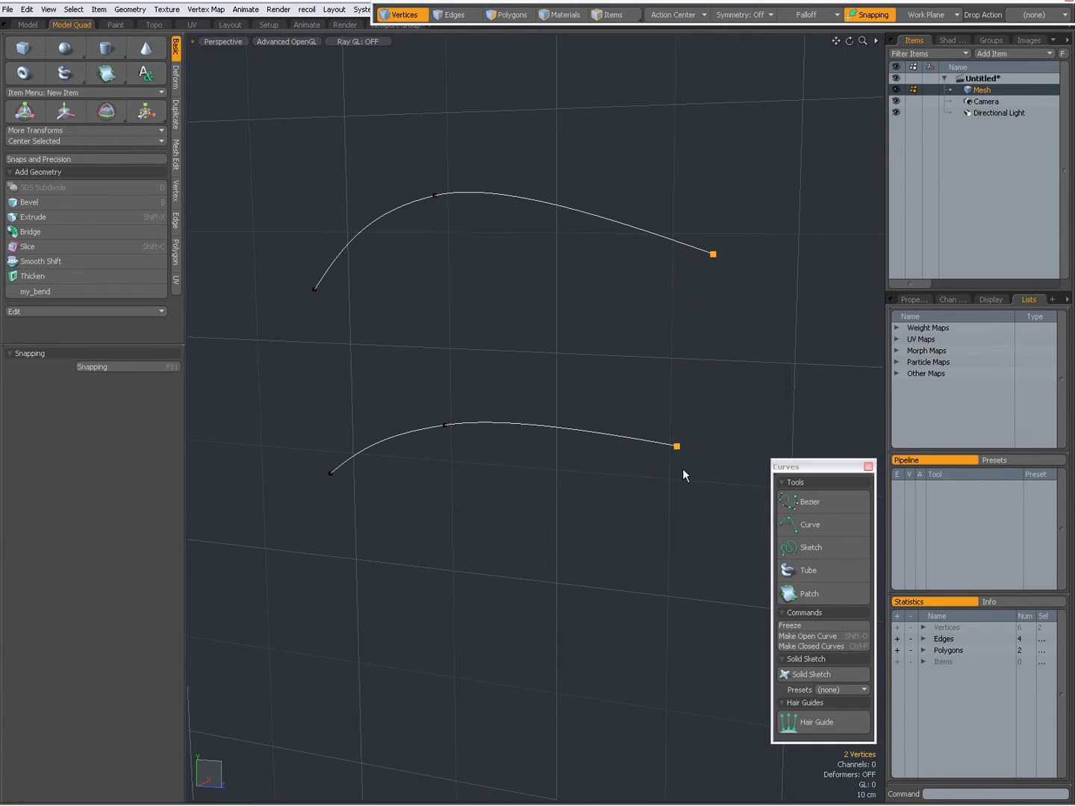
pyautogui.press('p')
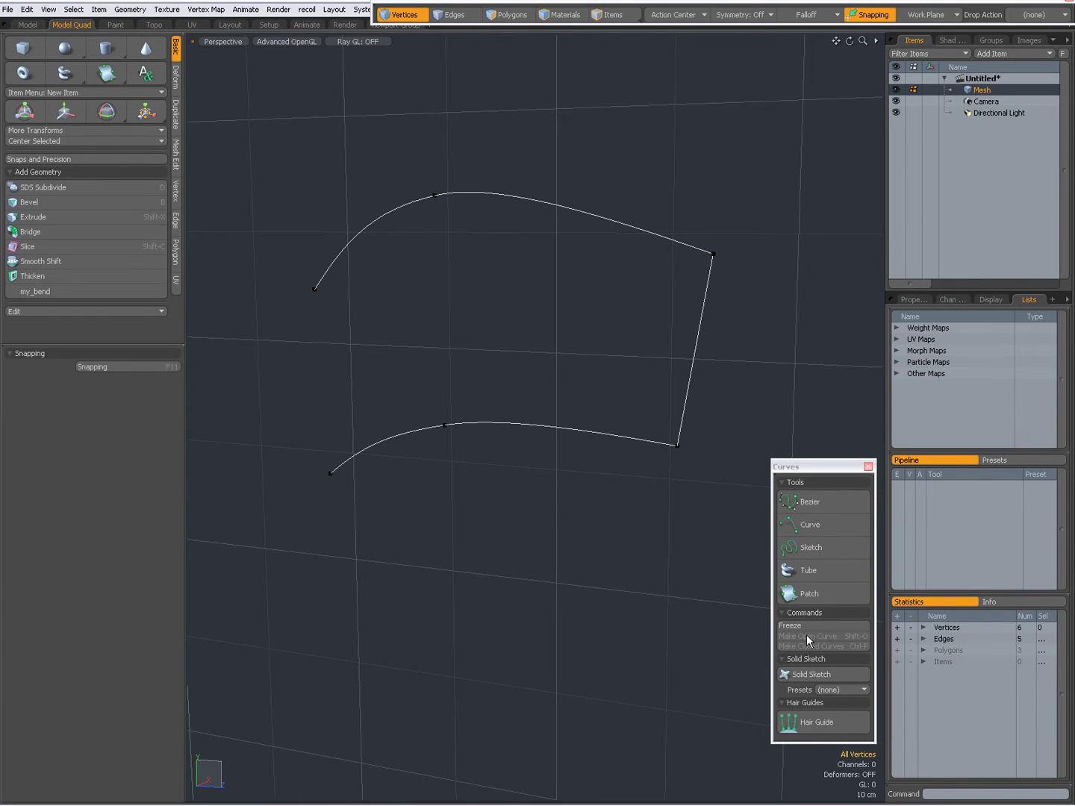
pyautogui.moveTo(339, 294)
pyautogui.mouseDown(button='right')
pyautogui.moveTo(313, 276)
pyautogui.moveTo(364, 518)
pyautogui.mouseUp(button='right')
pyautogui.hotkey('shift', 'o')
# Step: Add a point at about 54% along the left connecting curve and about 52% along the right one
pyautogui.click(175, 219)
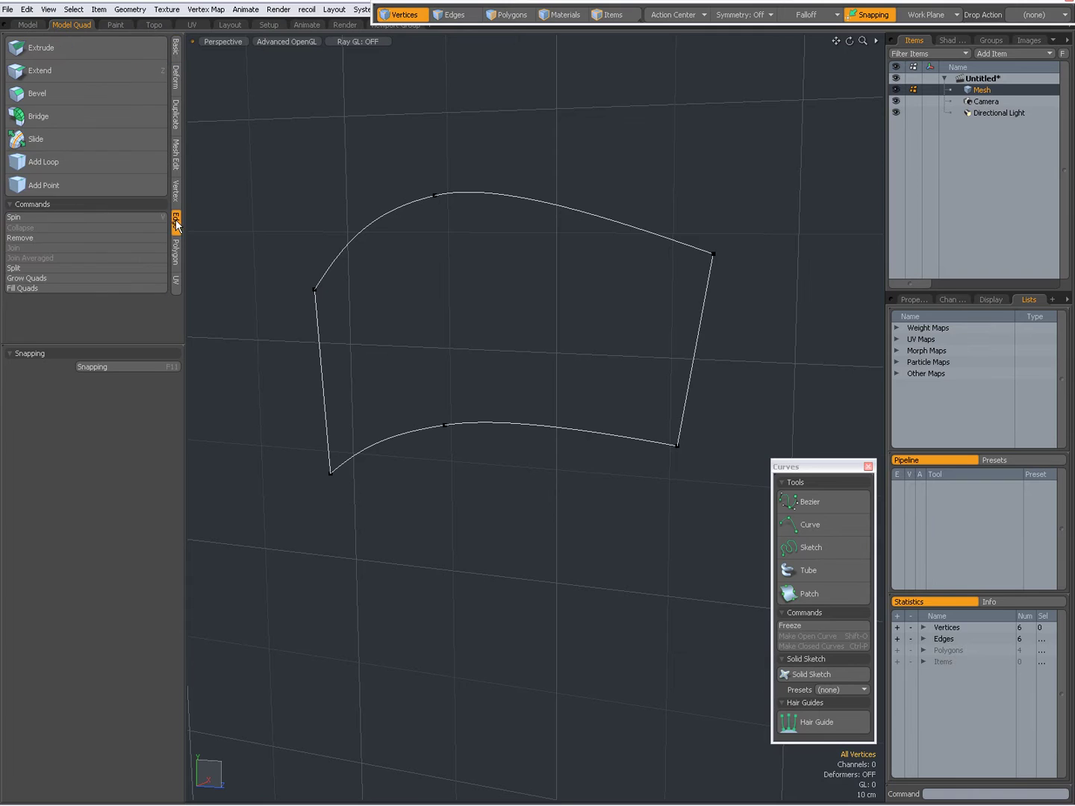
pyautogui.click(64, 185)
pyautogui.click(320, 373)
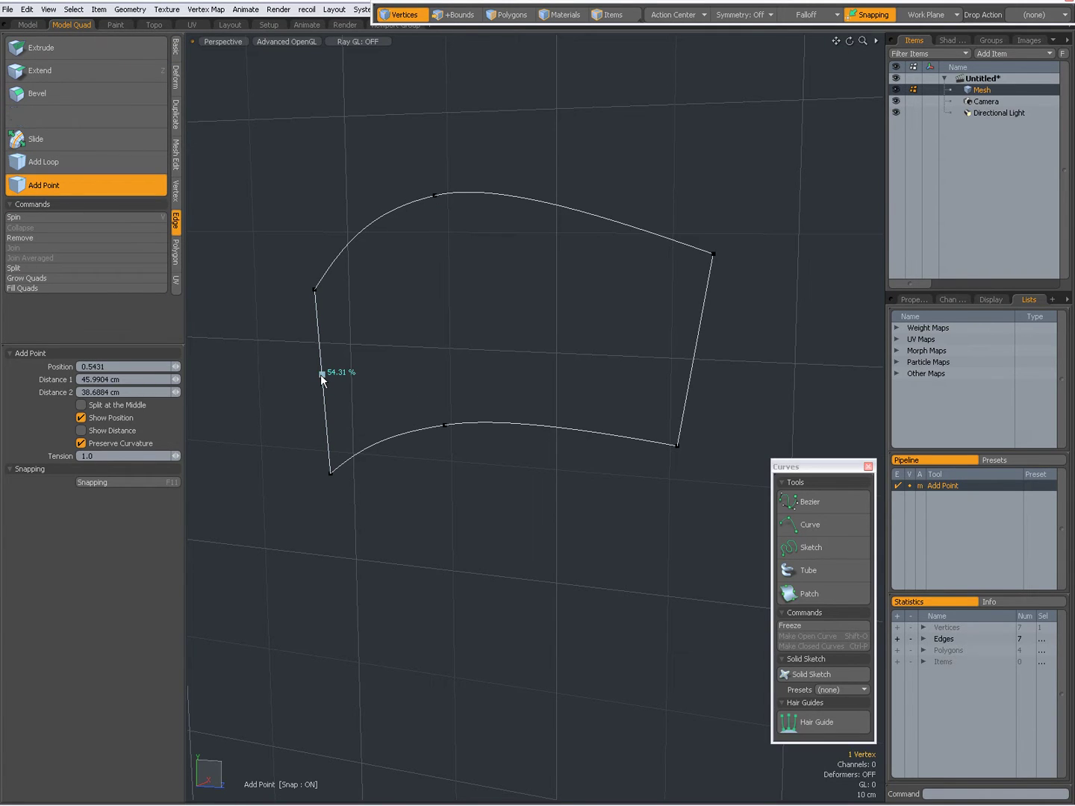
pyautogui.click(695, 346)
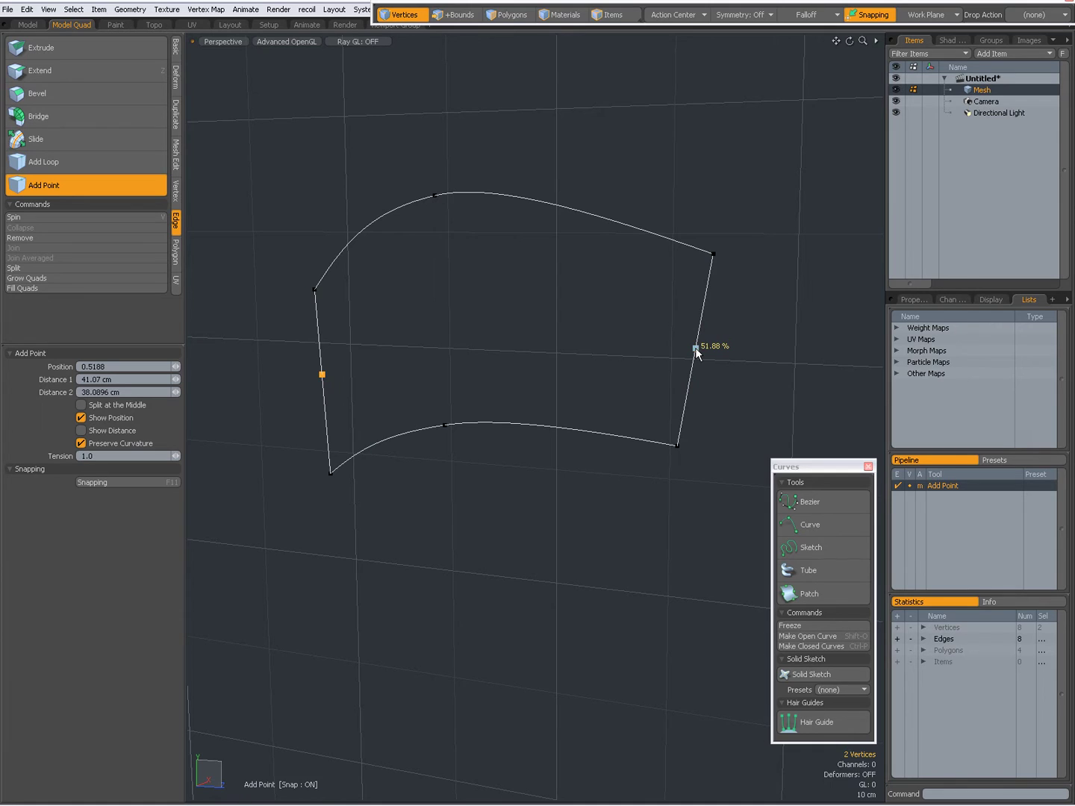
# Step: Scale the two added side points outward along Z so both connecting curves bow out, and clear the selection
pyautogui.press('r')
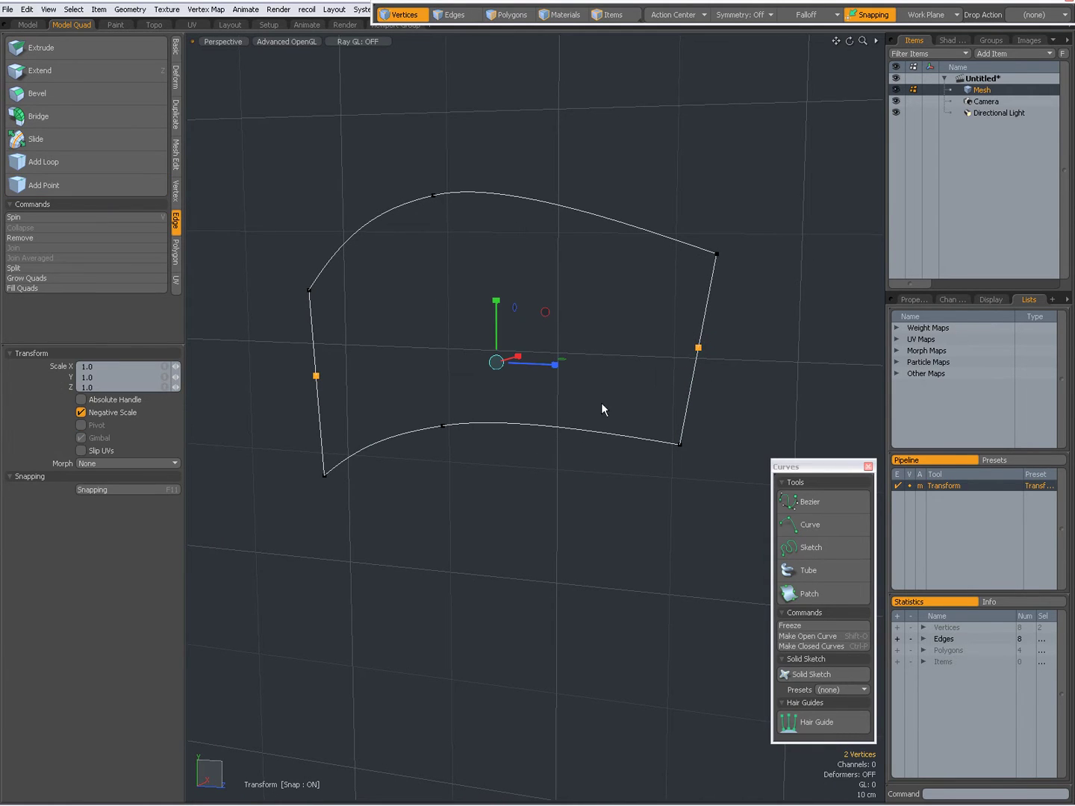
pyautogui.moveTo(556, 366); pyautogui.dragTo(555, 365)
pyautogui.press('q')
pyautogui.click(550, 358)
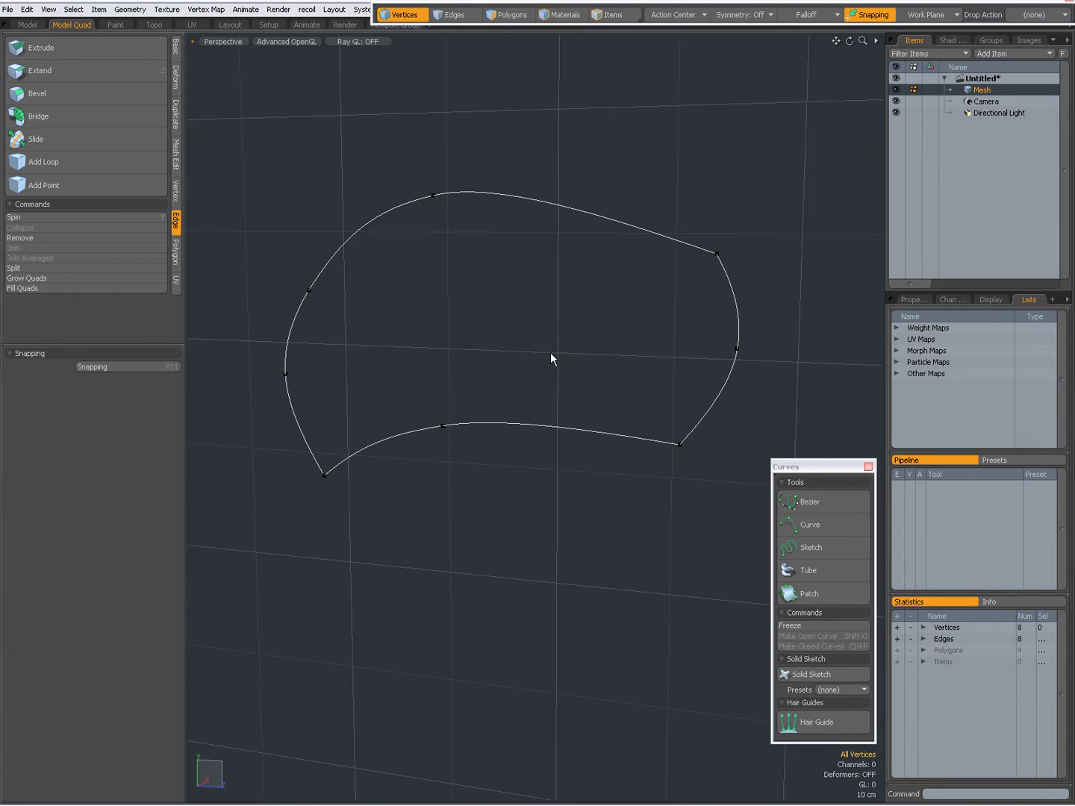
# Step: Check the side, upper and lower boundary curves by selecting them as separate polygons
pyautogui.press('3')
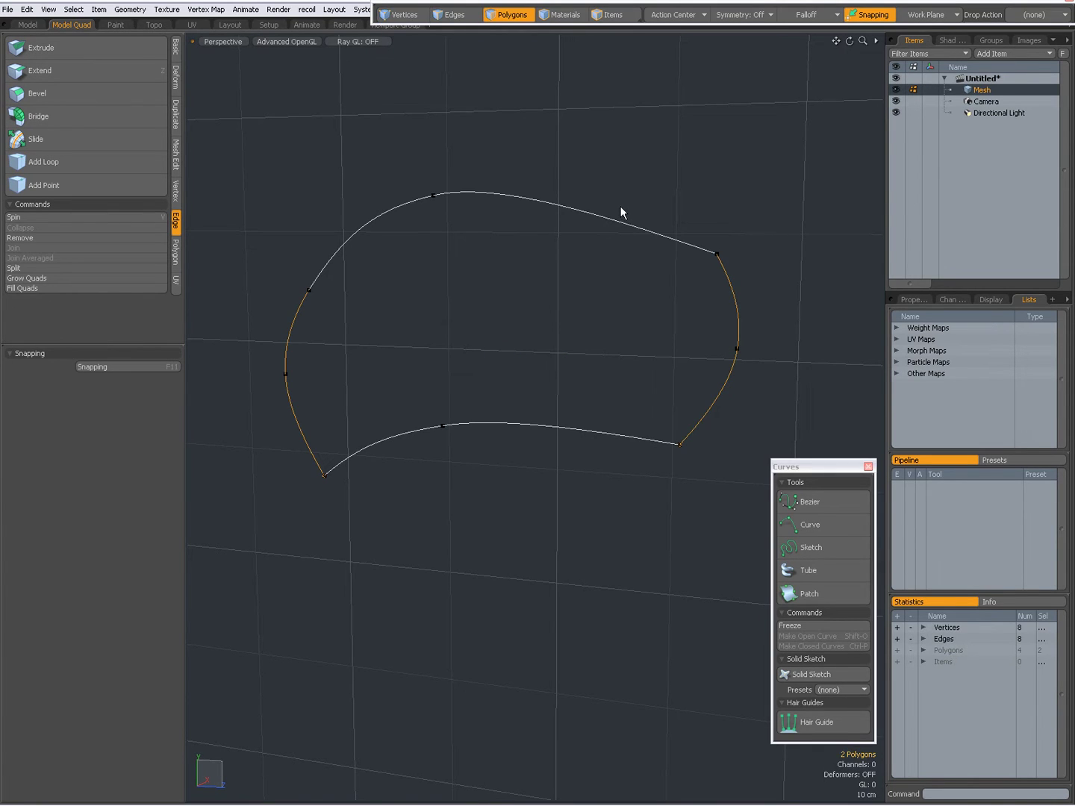
pyautogui.moveTo(620, 209); pyautogui.dragTo(649, 247)
pyautogui.moveTo(702, 299); pyautogui.dragTo(749, 305)
pyautogui.moveTo(587, 410); pyautogui.dragTo(565, 450)
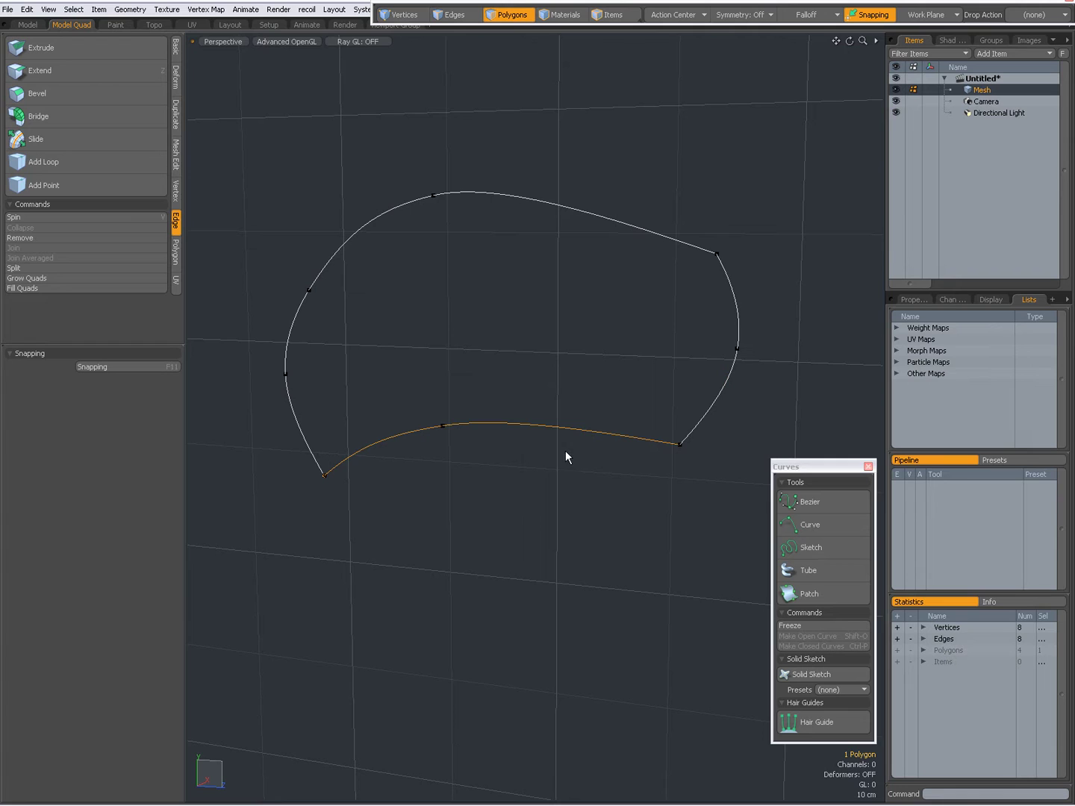
pyautogui.click(256, 345)
pyautogui.click(559, 284)
pyautogui.keyDown('alt'); pyautogui.moveTo(559, 289); pyautogui.dragTo(569, 362); pyautogui.keyUp('alt')
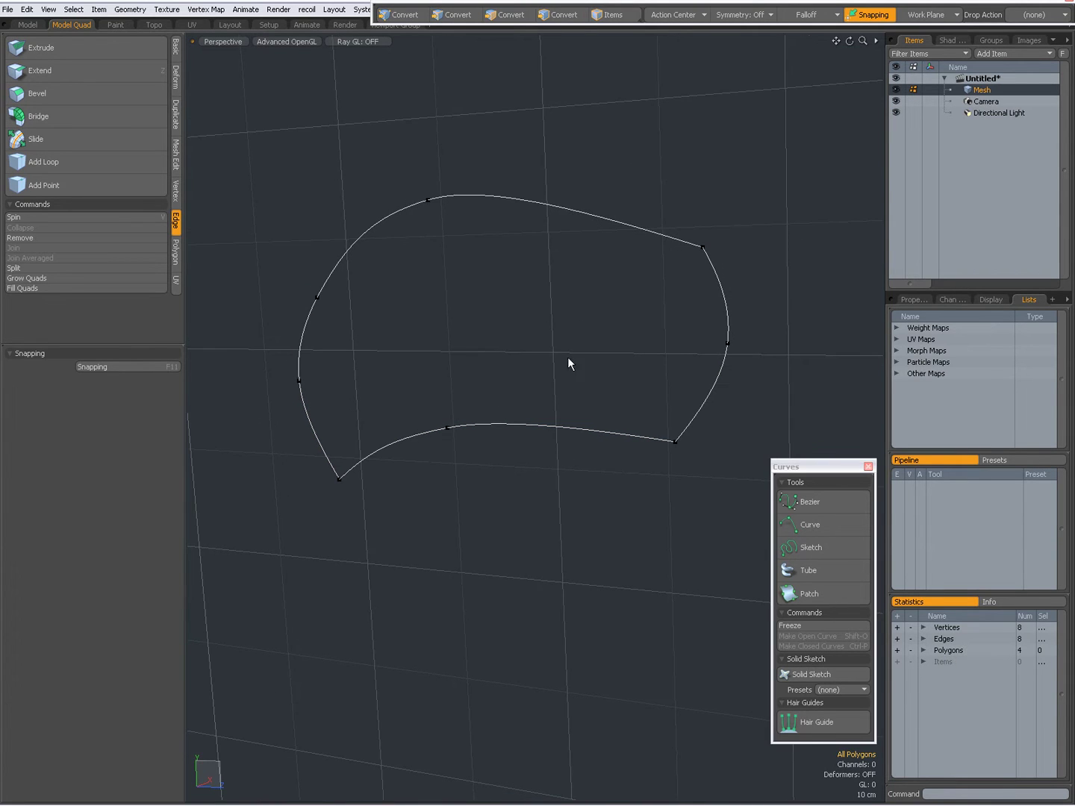
# Step: Examine the shared corner vertices of the outline and select its four curves in sequence to check how they meet
pyautogui.press('1')
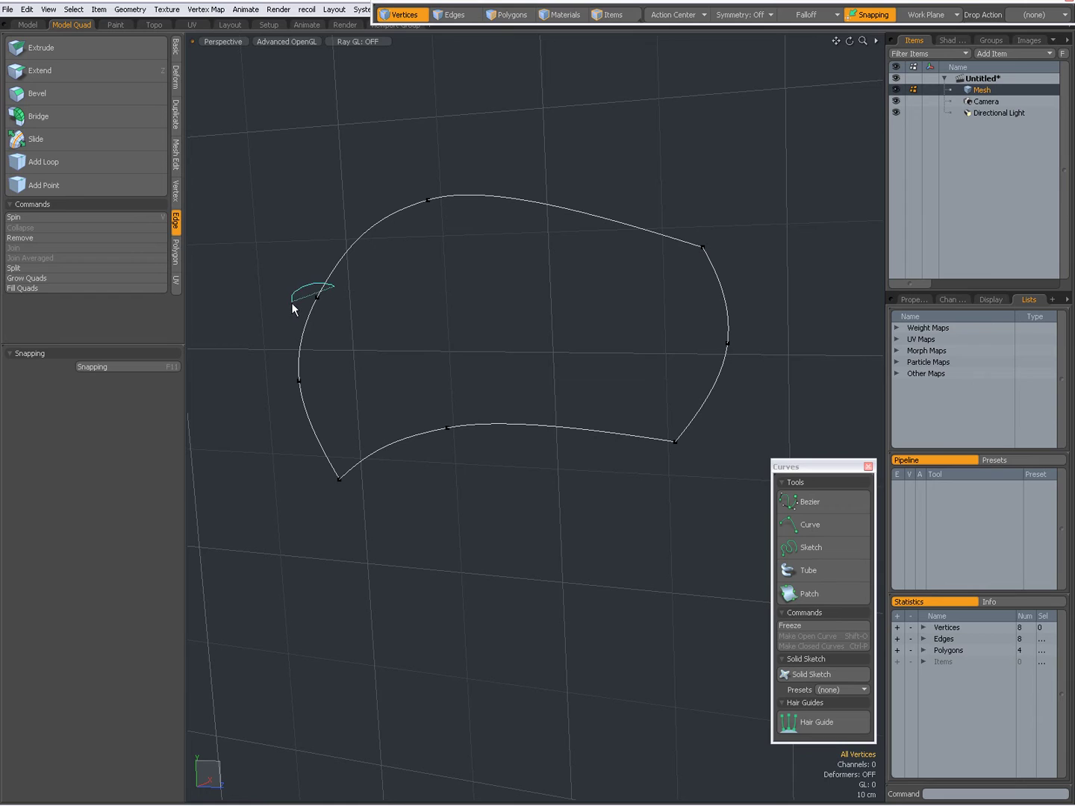
pyautogui.moveTo(291, 303); pyautogui.dragTo(294, 304, button='right')
pyautogui.keyDown('shift'); pyautogui.click(339, 479); pyautogui.keyUp('shift')
pyautogui.press('2')
pyautogui.press('3')
pyautogui.click(339, 270)
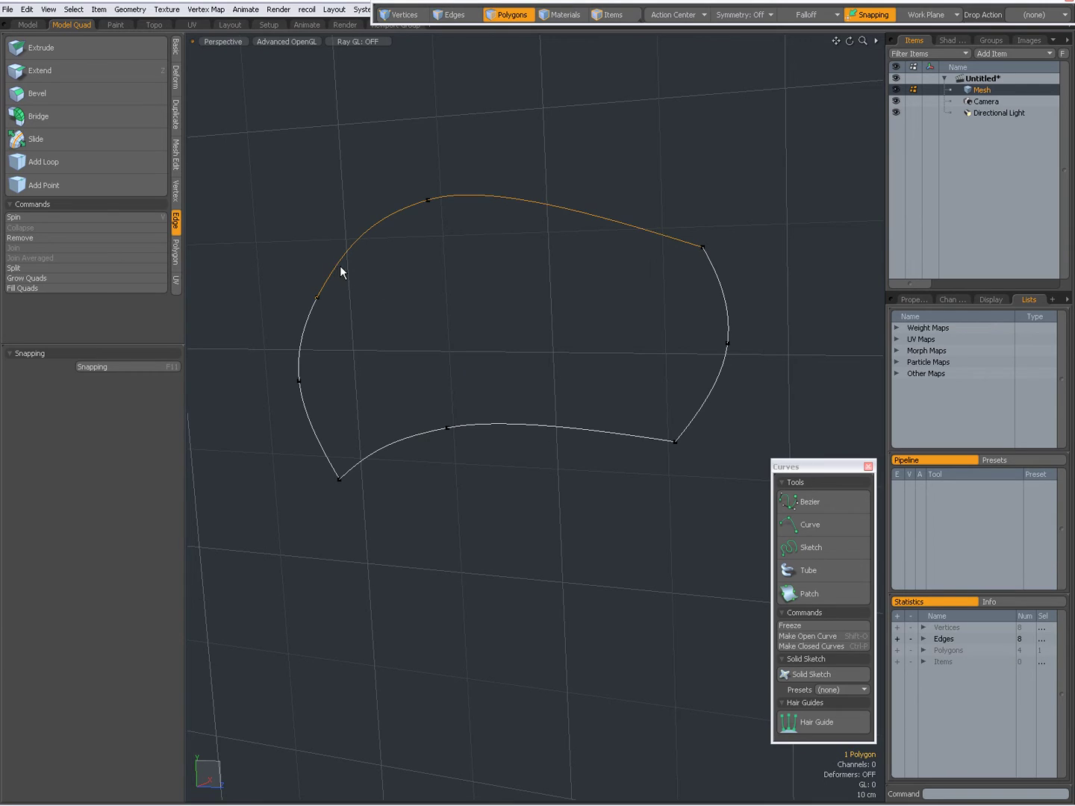
pyautogui.keyDown('shift'); pyautogui.click(304, 330); pyautogui.keyUp('shift')
pyautogui.keyDown('shift'); pyautogui.click(433, 431); pyautogui.keyUp('shift')
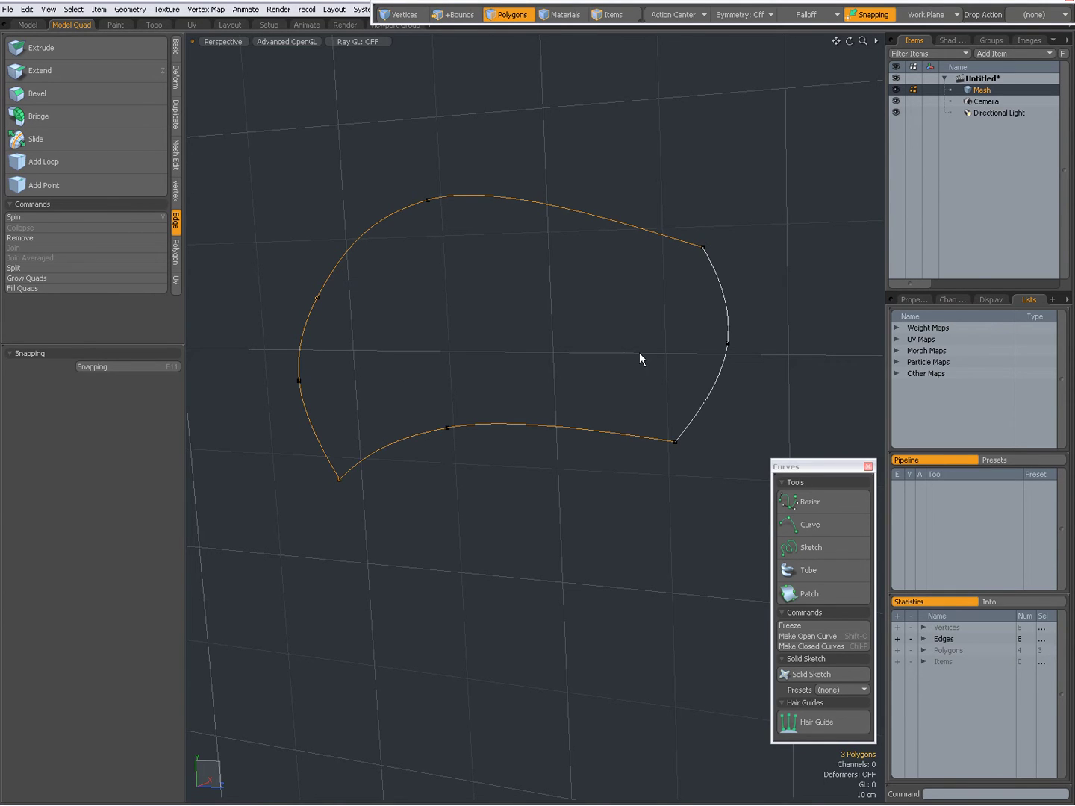
pyautogui.keyDown('shift'); pyautogui.click(727, 343); pyautogui.keyUp('shift')
pyautogui.click(532, 332)
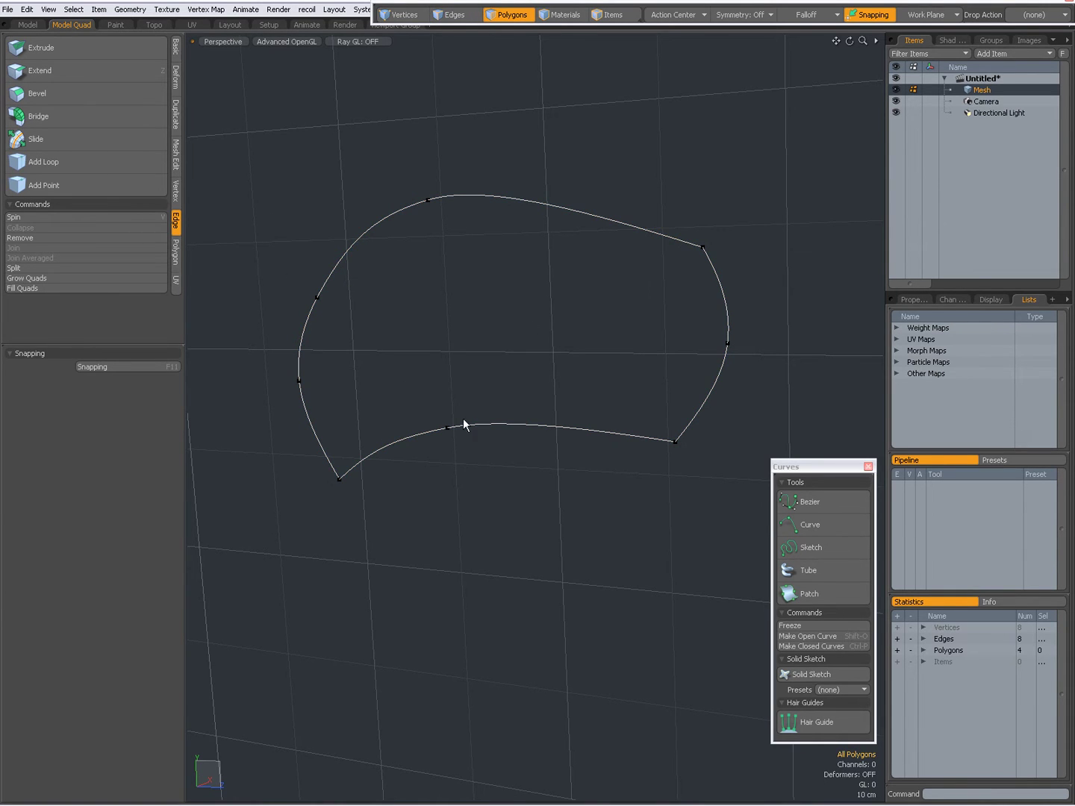
# Step: Create a patch from the four boundary curves using reset Patch settings and Define Patch mode, and flip the surface
pyautogui.click(799, 591)
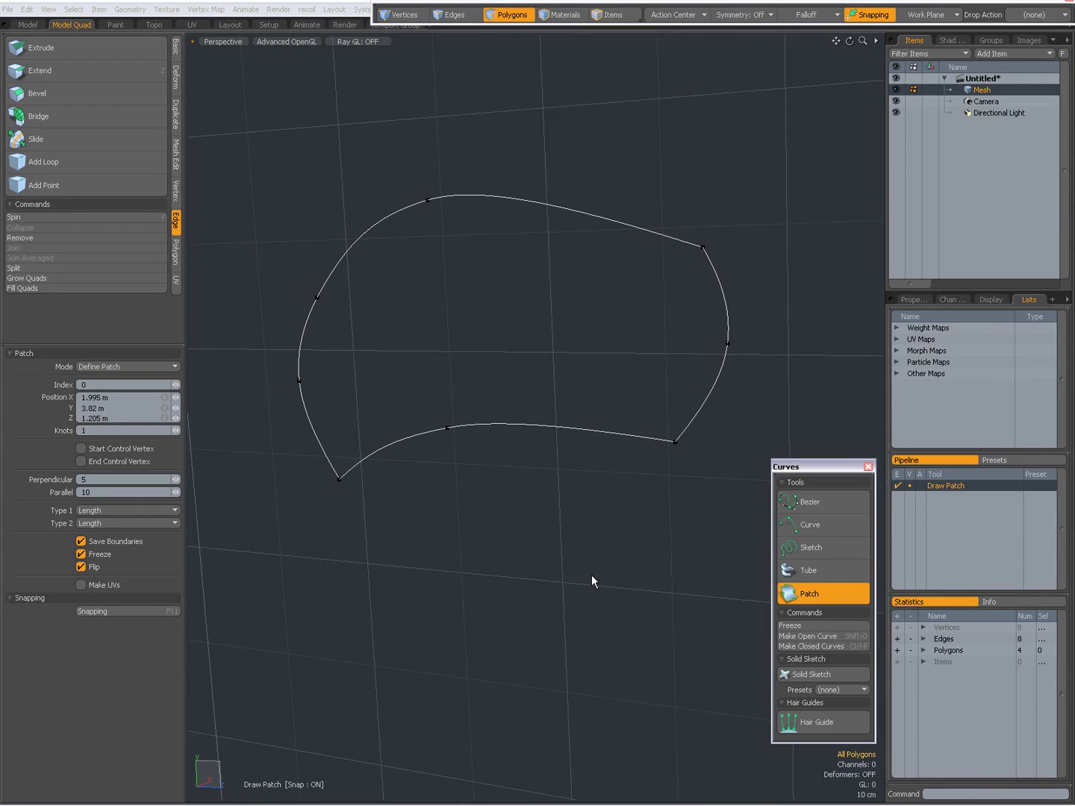
pyautogui.hotkey('ctrl', 'd')
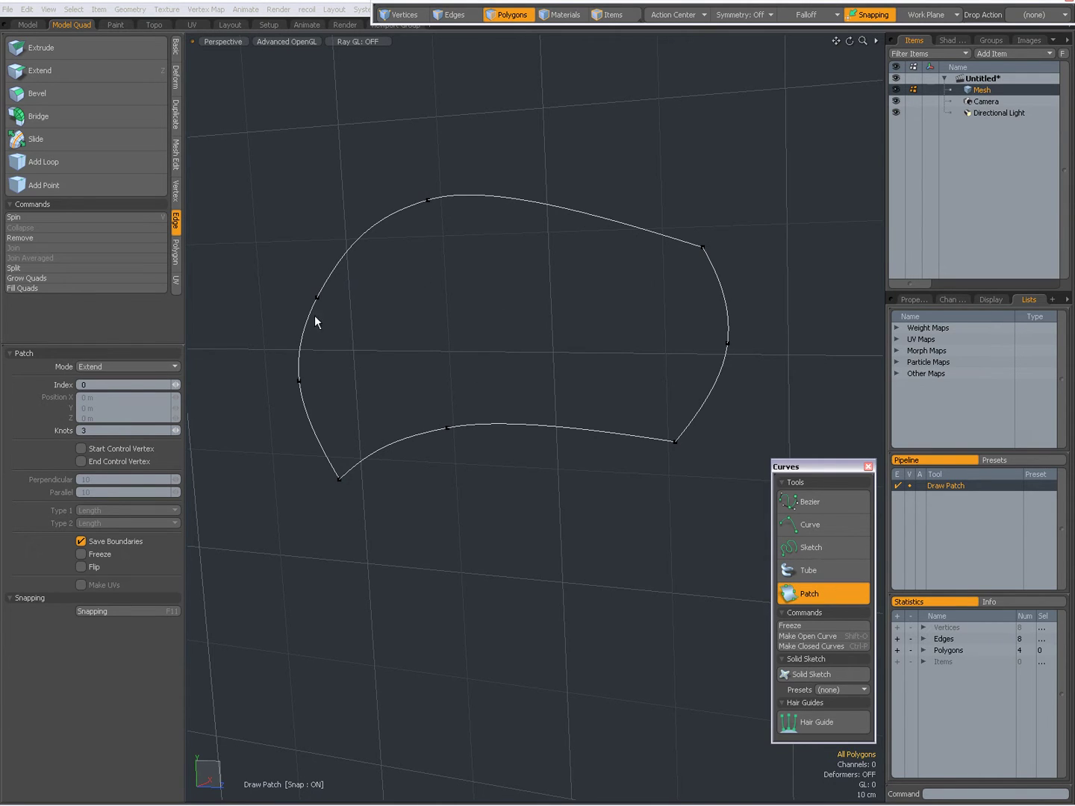
pyautogui.click(125, 367)
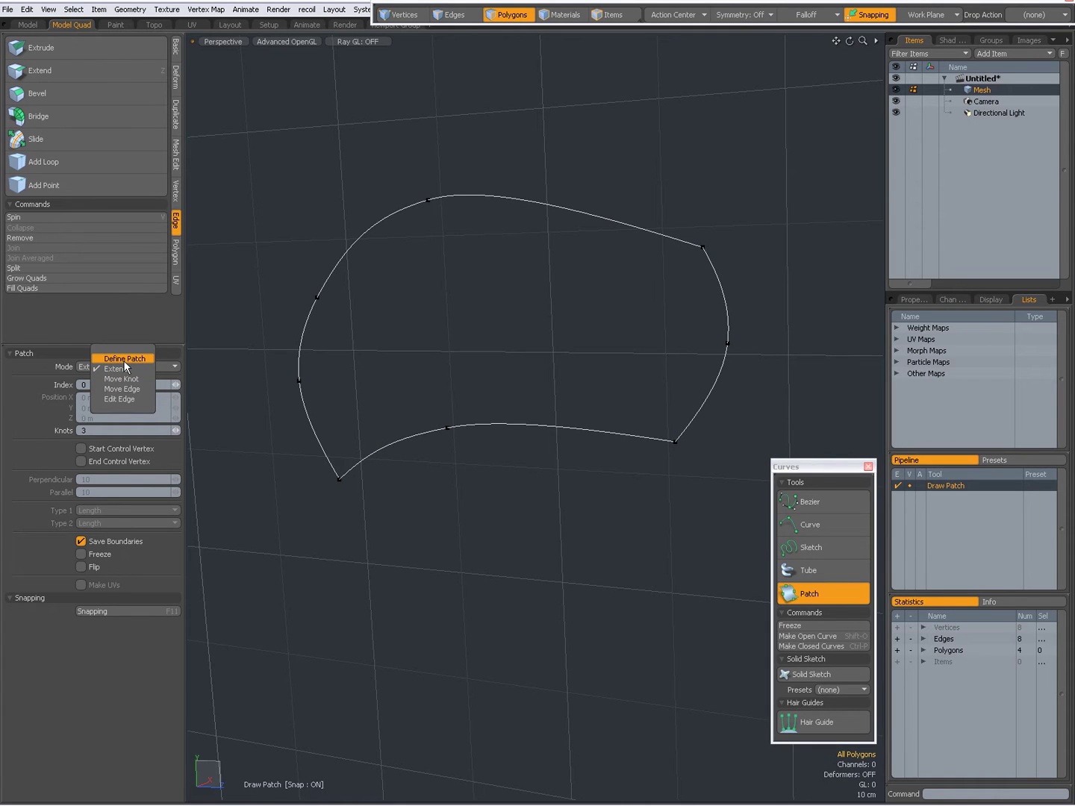
pyautogui.click(123, 360)
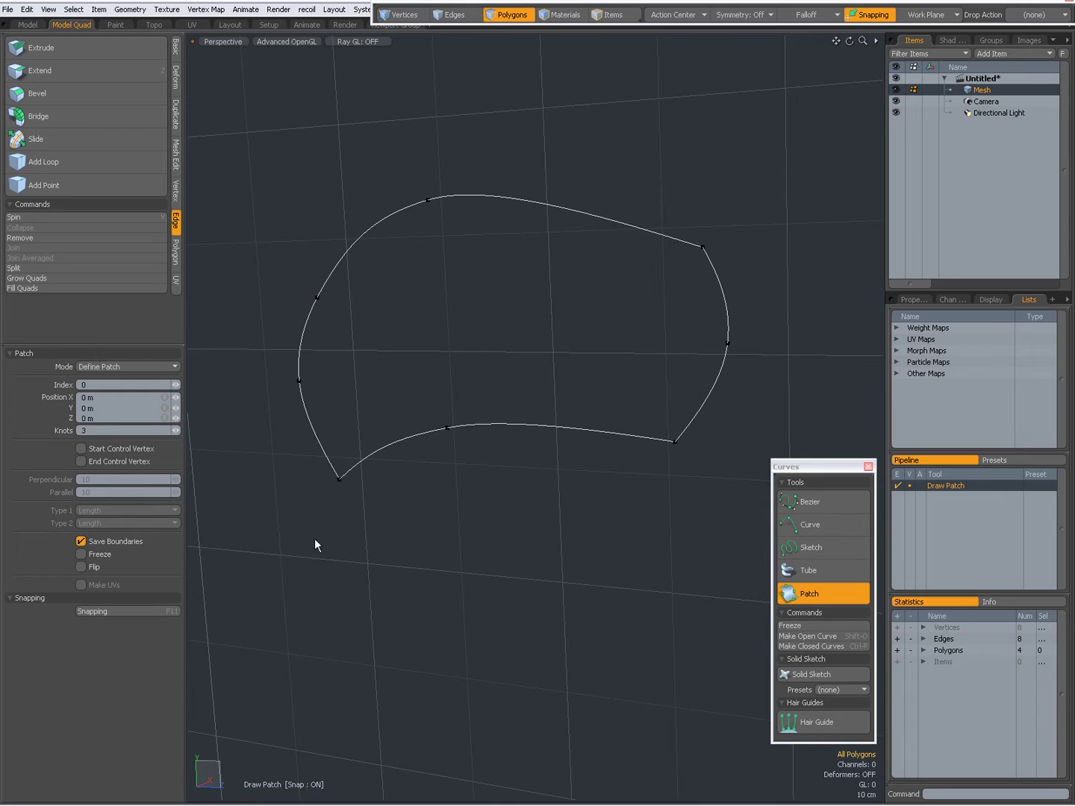
pyautogui.click(296, 550)
pyautogui.click(447, 428)
pyautogui.click(729, 345)
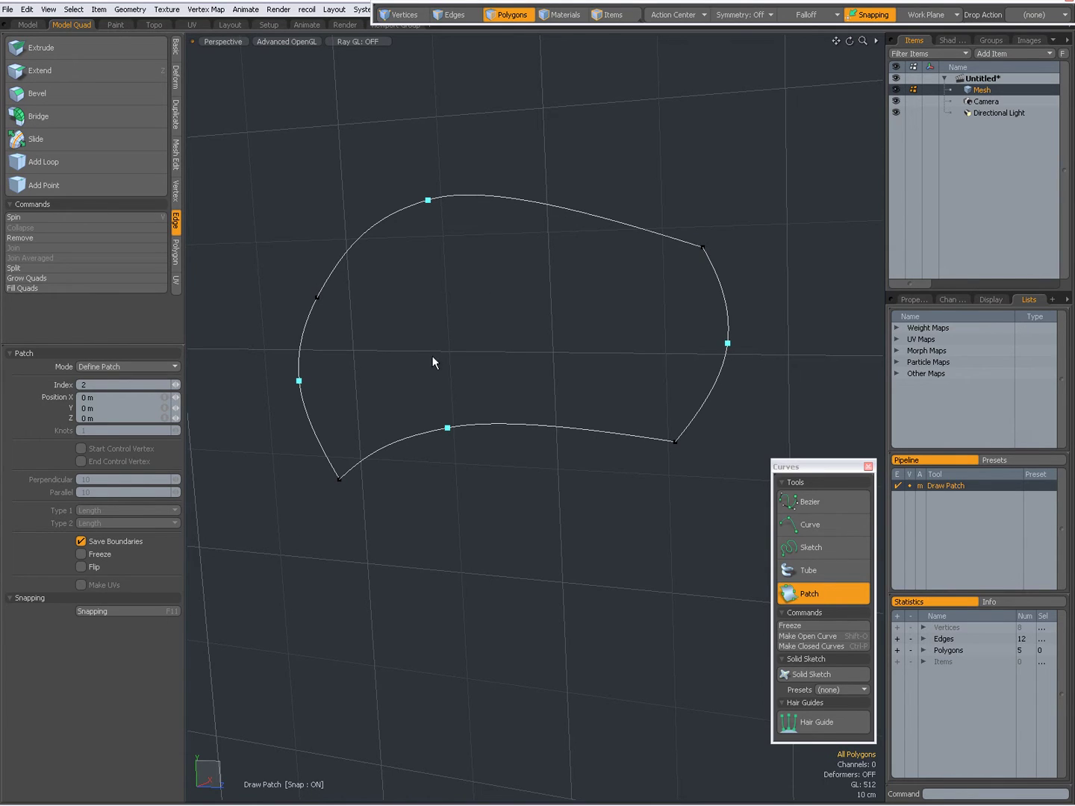
pyautogui.click(81, 567)
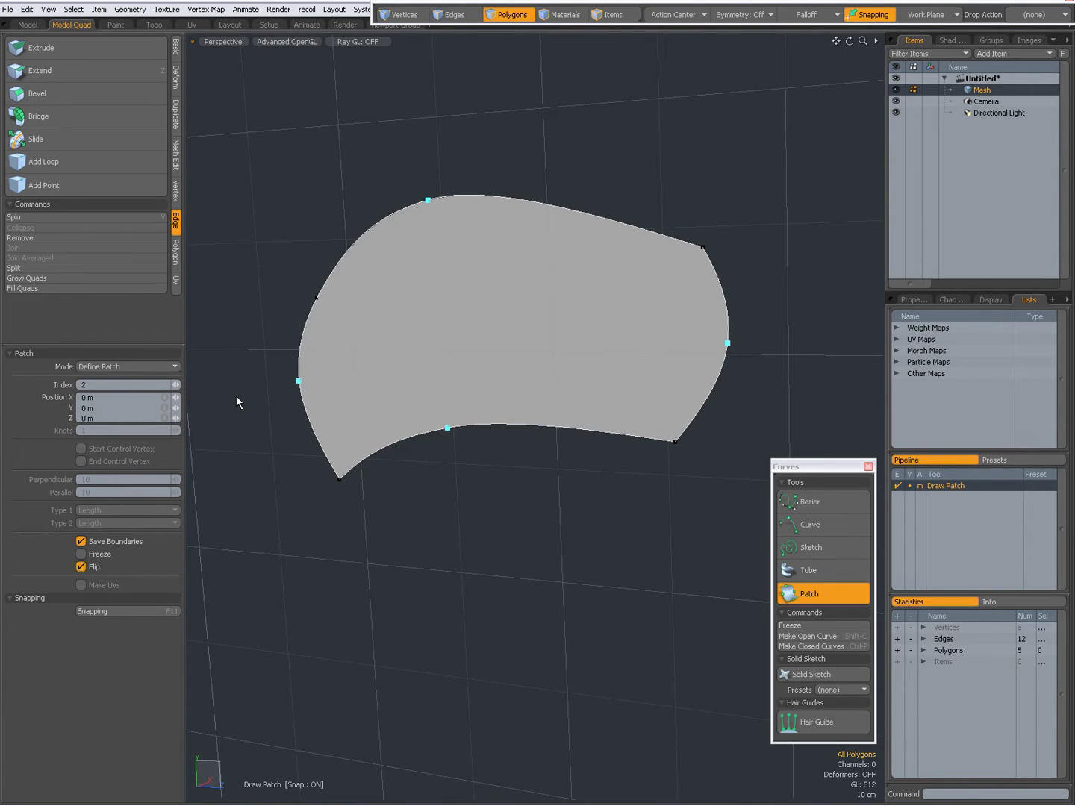
# Step: In Move Knot mode, move the patch's upper middle knot to about Y 4.68 m, Z 1.87 m and upper-left corner to about Y 4.37 m, Z 67 cm
pyautogui.click(131, 366)
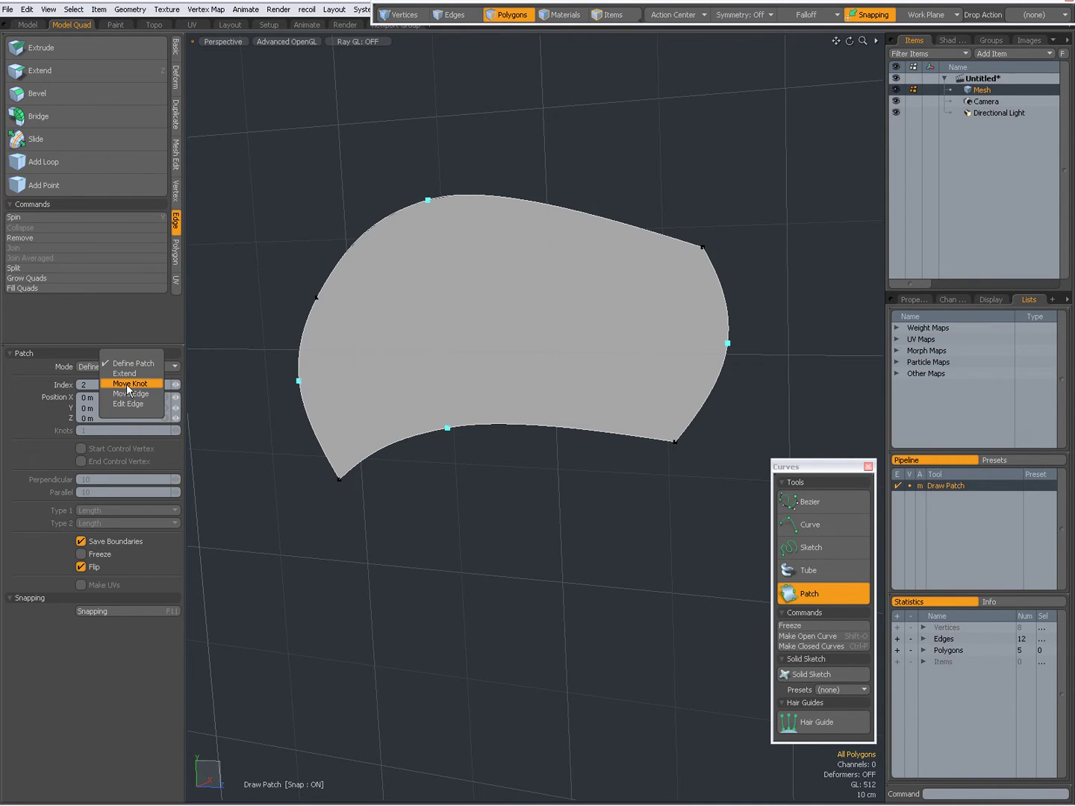
pyautogui.click(129, 384)
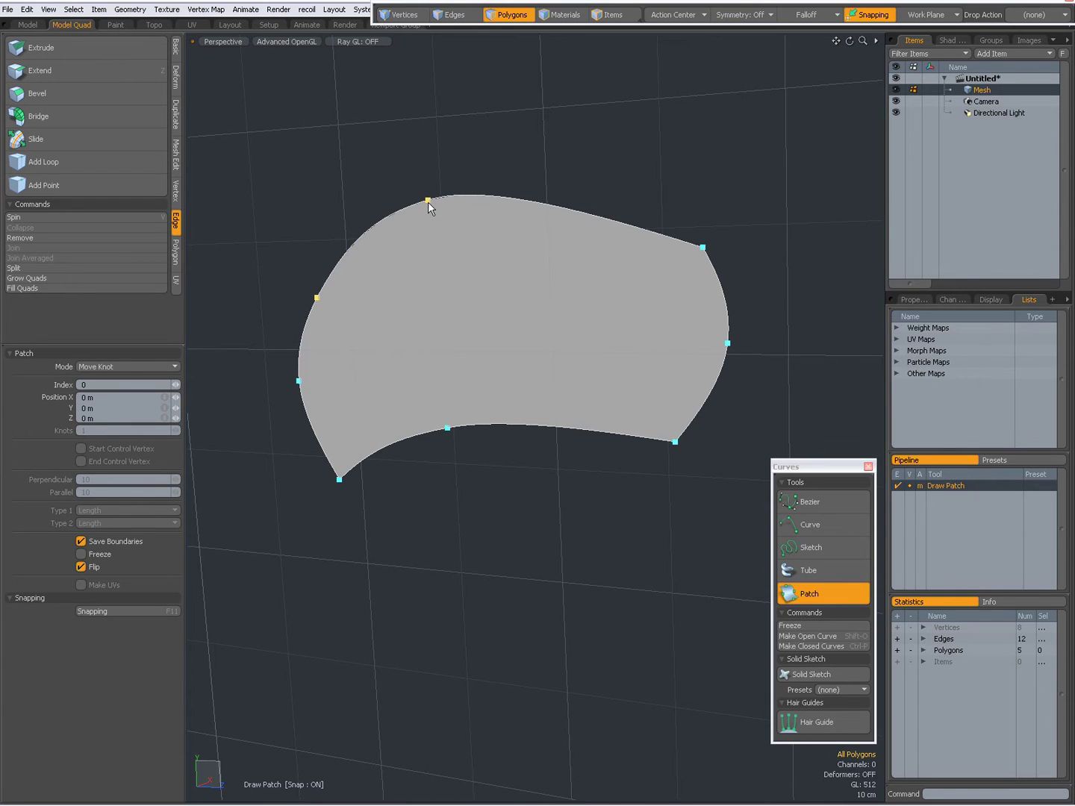
pyautogui.moveTo(427, 201); pyautogui.dragTo(516, 191)
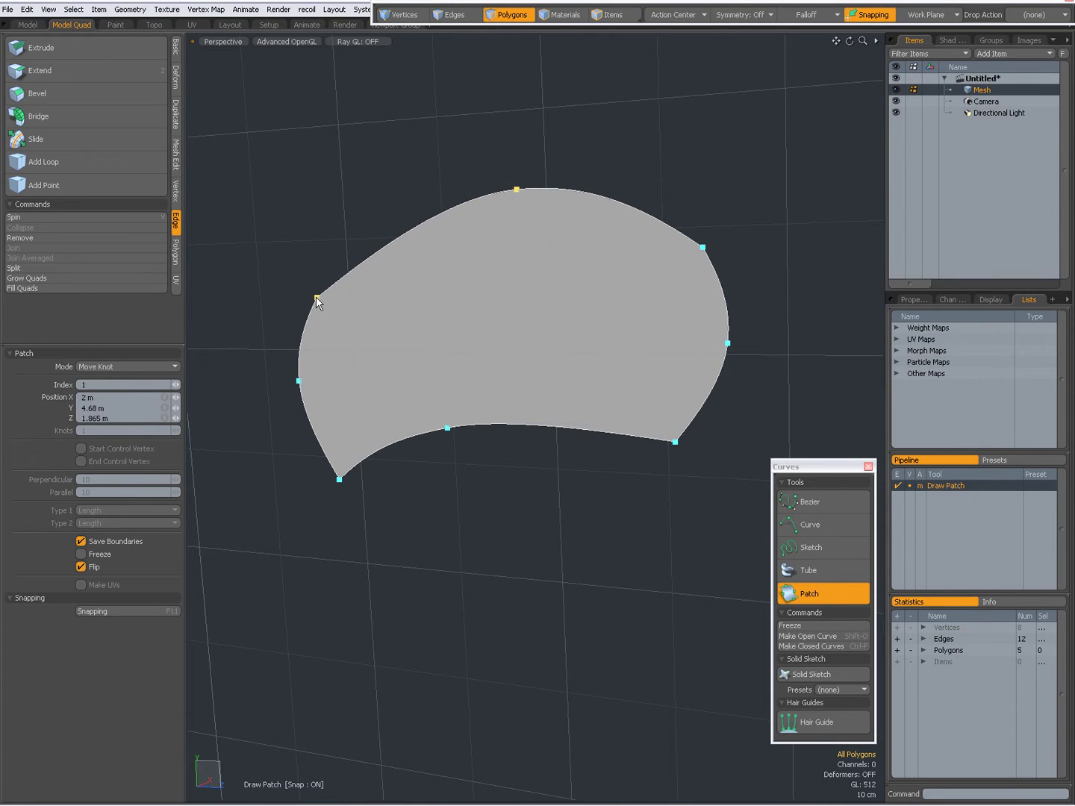
pyautogui.moveTo(316, 296); pyautogui.dragTo(291, 272)
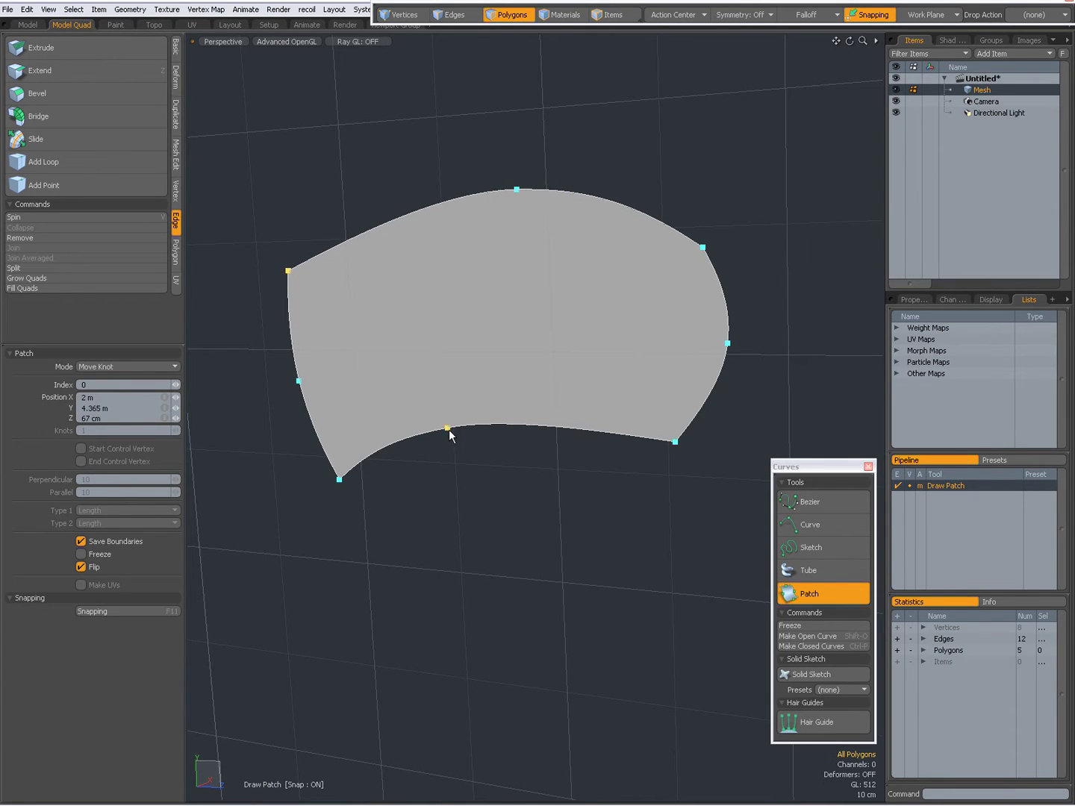
# Step: Move the lower middle knot to about Y 3.63 m, Z 1.76 m, right middle to Y 4.05 m, Z 2.68 m, upper middle to Y 4.72 m, Z 1.65 m
pyautogui.moveTo(446, 428); pyautogui.dragTo(506, 438)
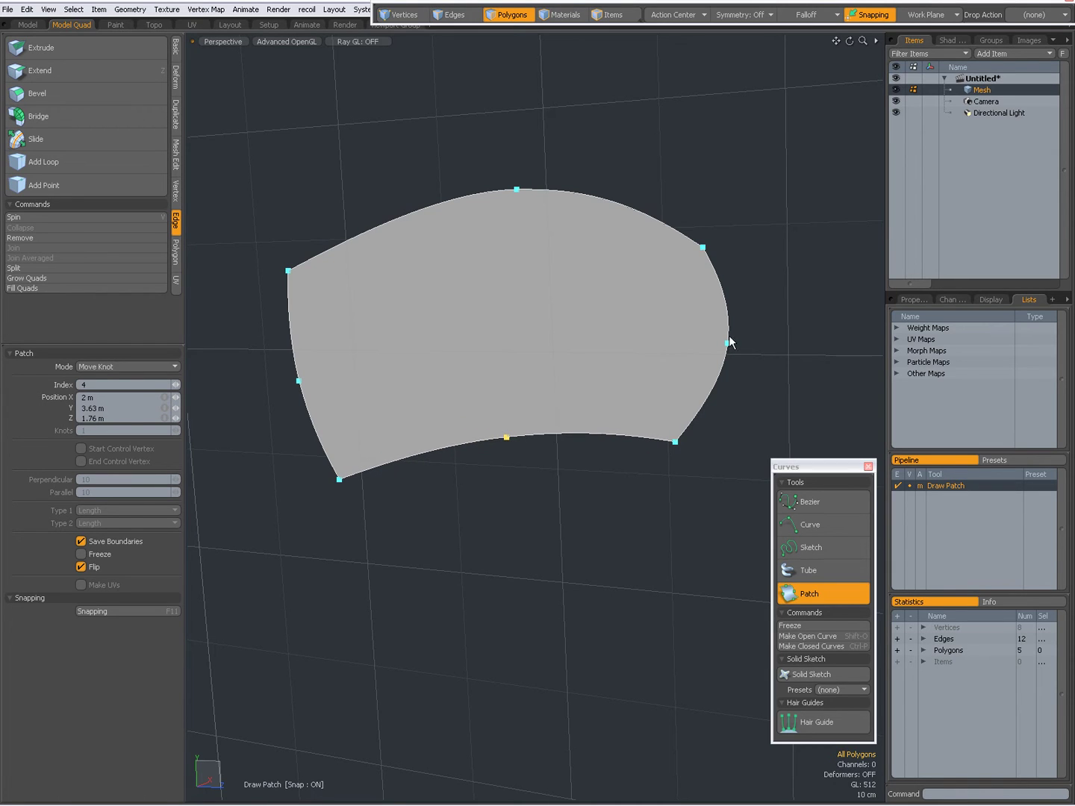
pyautogui.moveTo(729, 343); pyautogui.dragTo(727, 342)
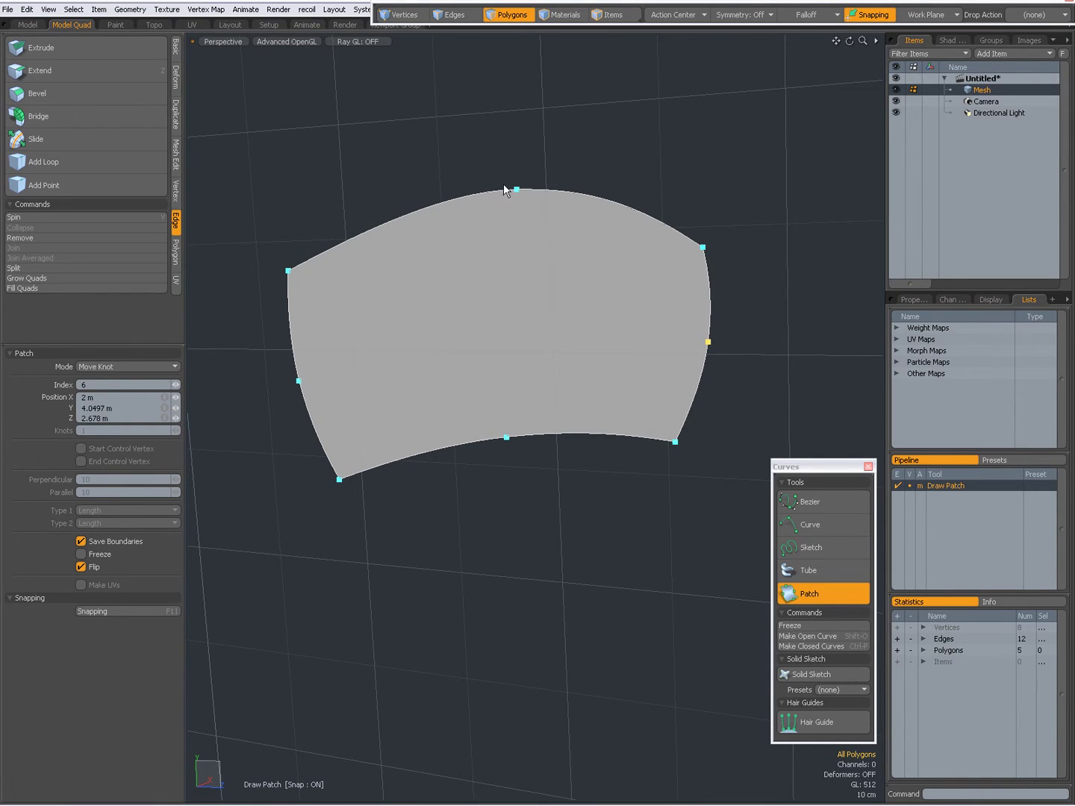
pyautogui.moveTo(516, 189); pyautogui.dragTo(515, 194)
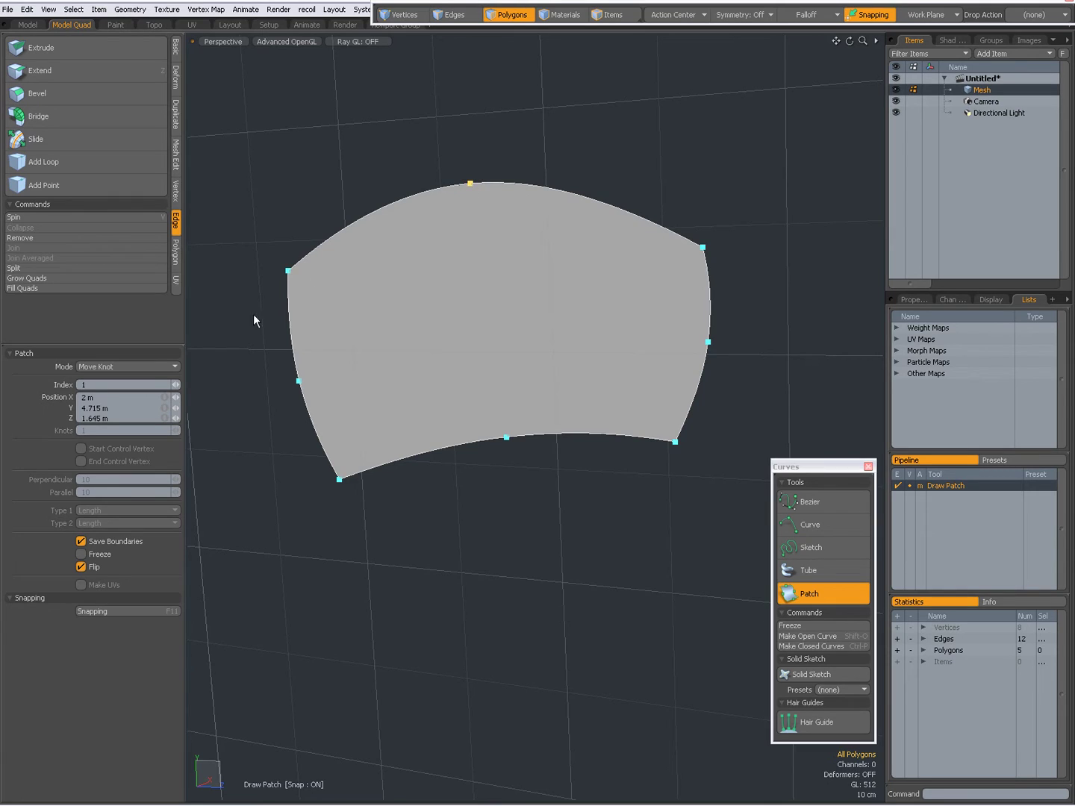
# Step: In Move Edge mode, move the patch's upper edge to about Y 4.88 m, the right edge outward, and the lower edge to about Y 3.46 m
pyautogui.click(144, 366)
pyautogui.click(149, 372)
pyautogui.moveTo(468, 185); pyautogui.dragTo(471, 185)
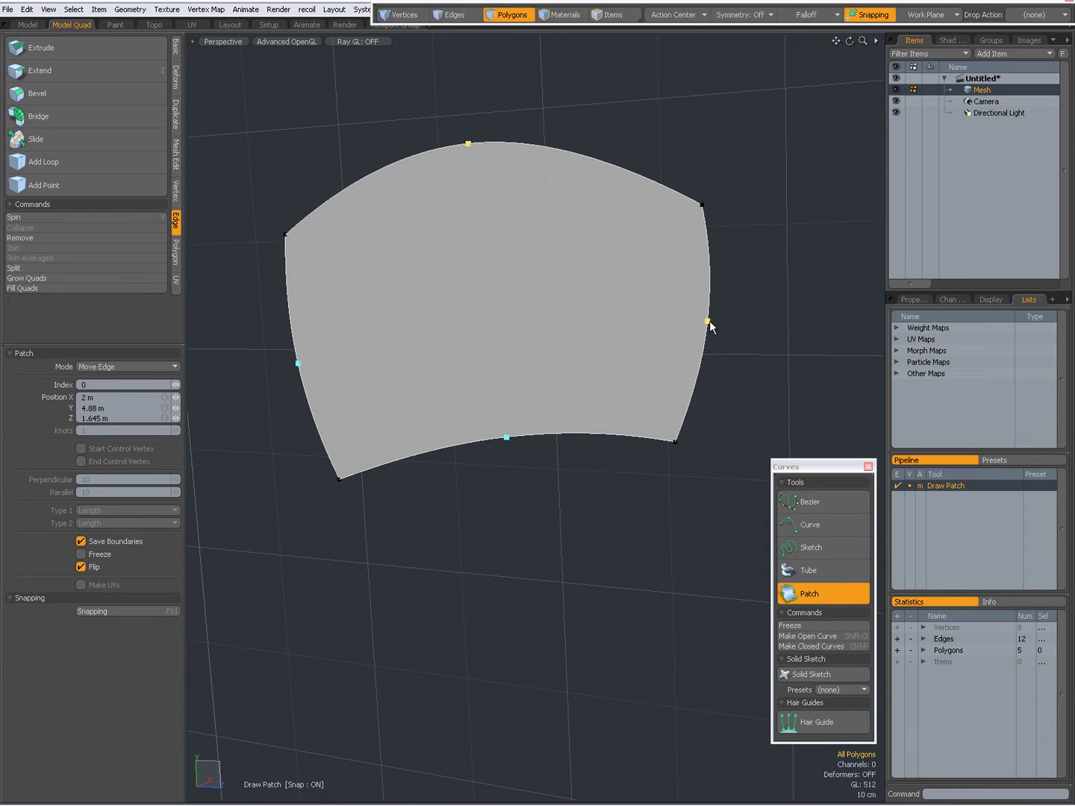
pyautogui.moveTo(709, 323); pyautogui.dragTo(709, 325)
pyautogui.moveTo(525, 441); pyautogui.dragTo(513, 478)
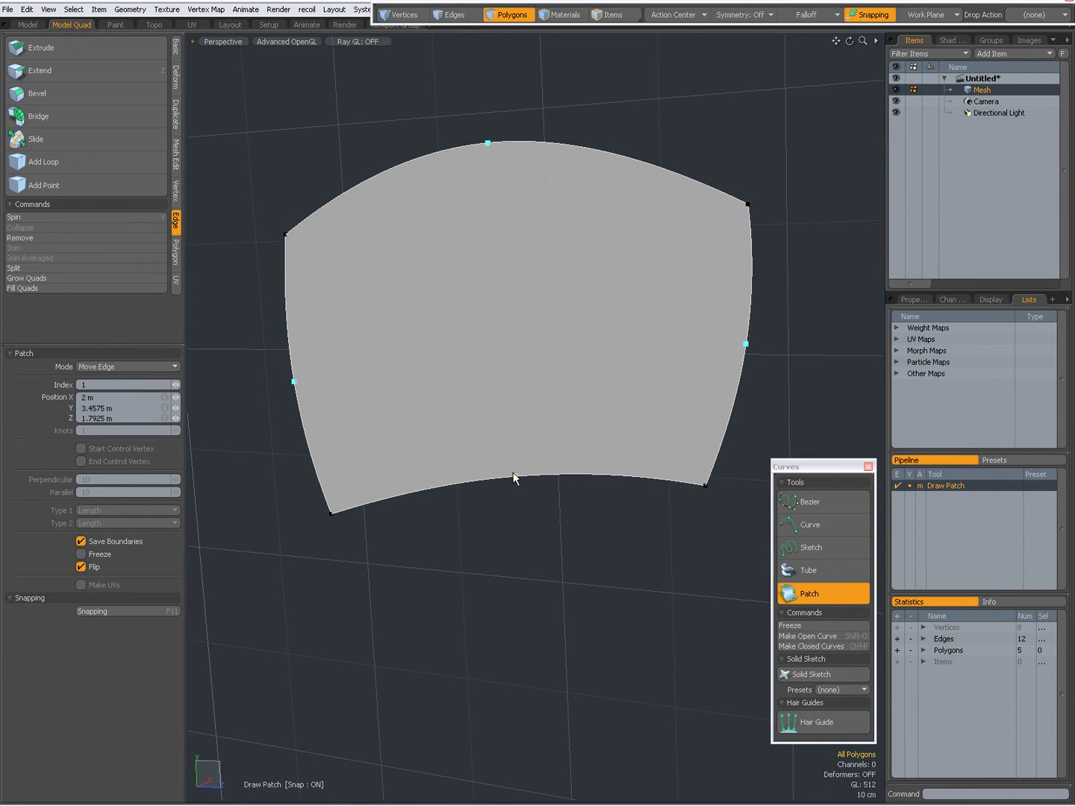
# Step: In Edit Edge mode, raise the knot count of the patch's left edge to 3
pyautogui.click(125, 362)
pyautogui.click(124, 368)
pyautogui.moveTo(176, 431); pyautogui.dragTo(183, 431)
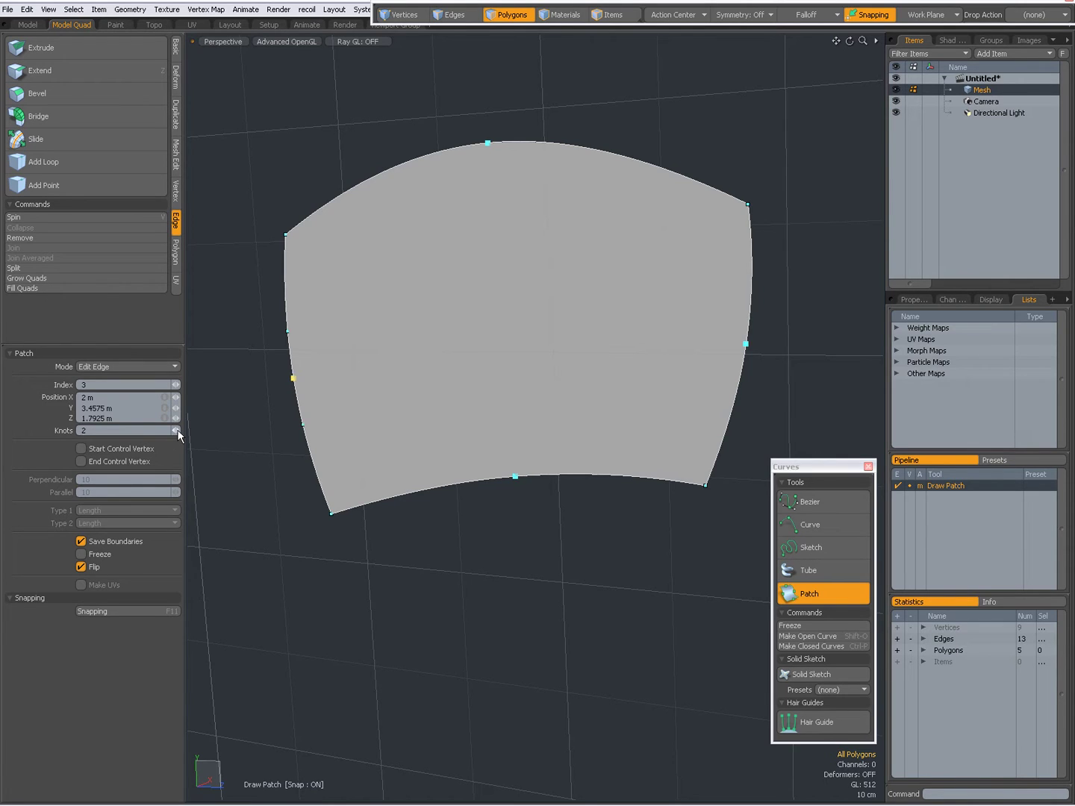
# Step: In Move Knot mode, move the left edge's middle knot to about Z 39 cm, its upper knot to Z 75 cm and lower knot to Z 81 cm
pyautogui.click(114, 362)
pyautogui.click(113, 344)
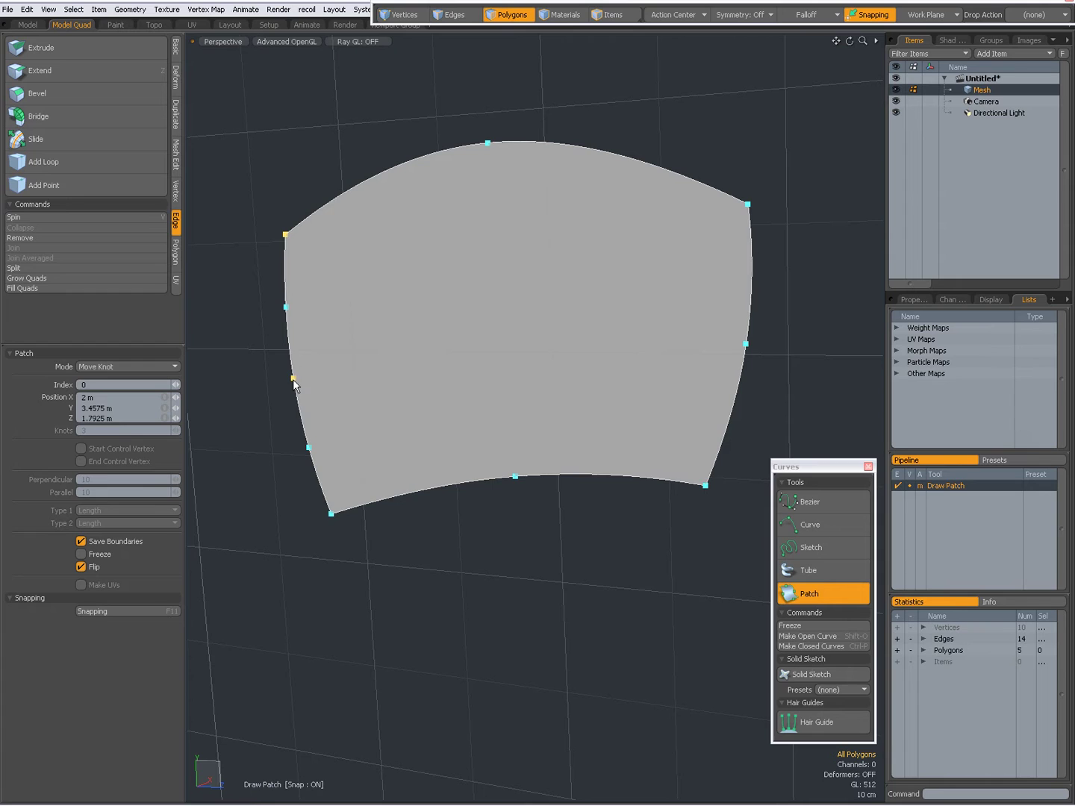
pyautogui.moveTo(293, 380); pyautogui.dragTo(265, 386)
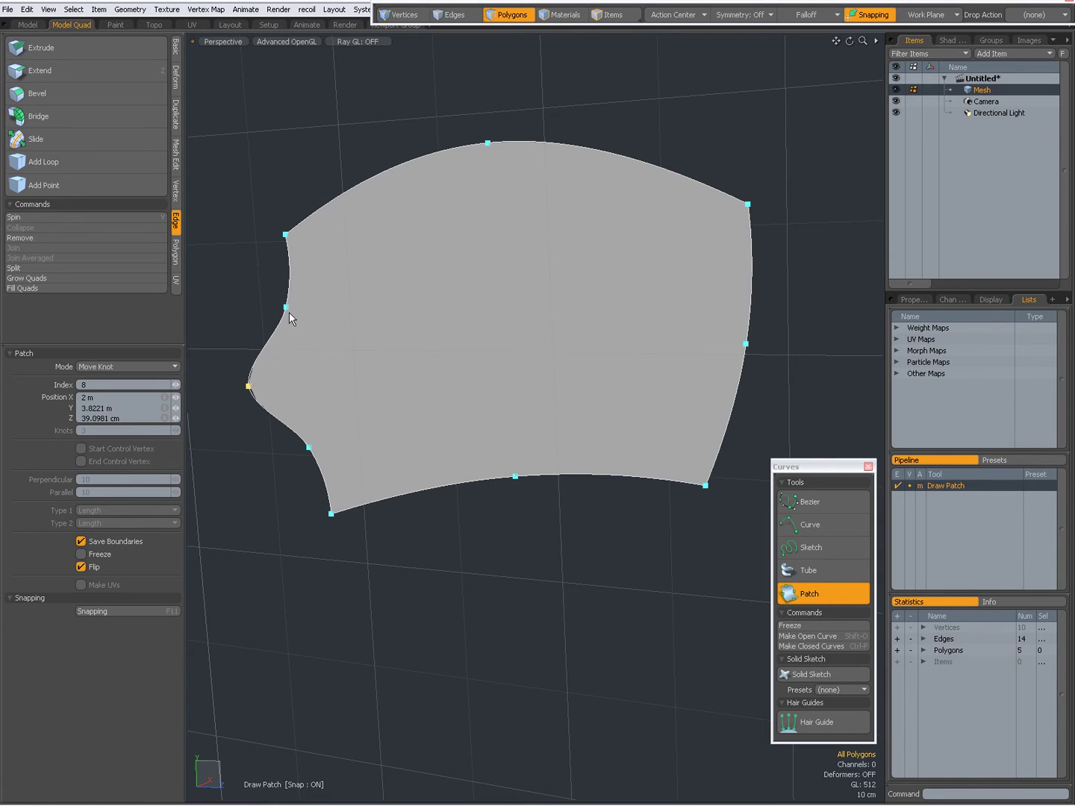
pyautogui.moveTo(285, 306); pyautogui.dragTo(311, 341)
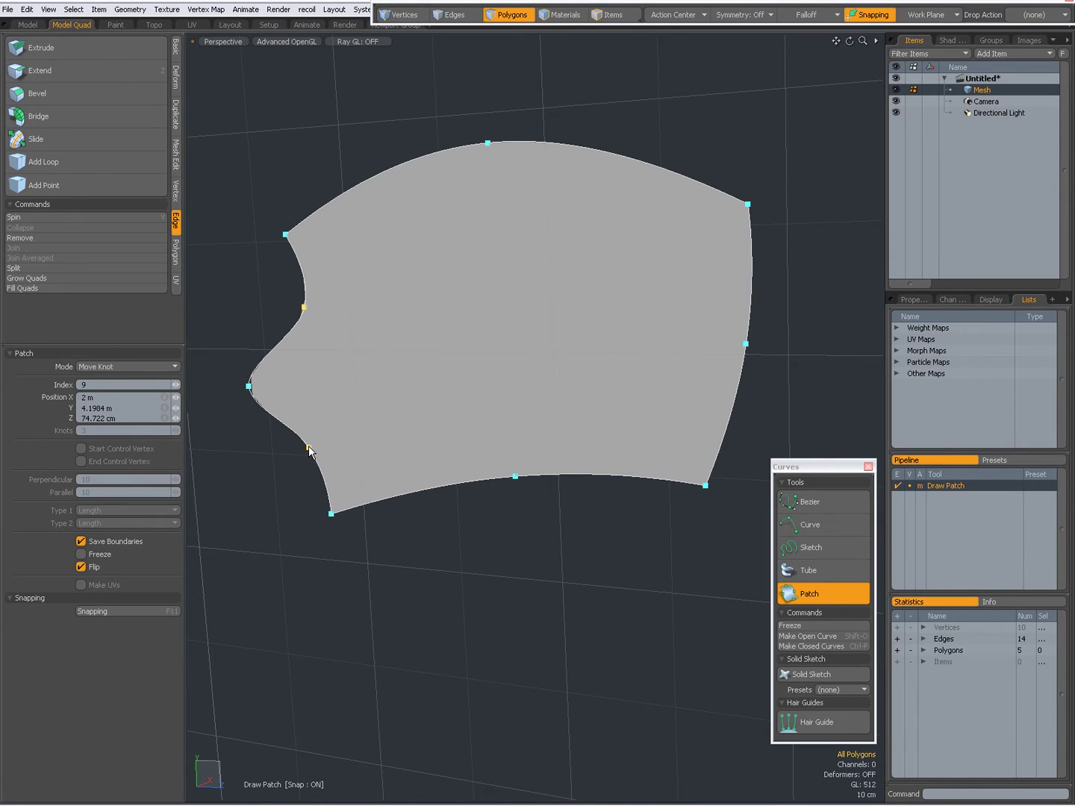
pyautogui.moveTo(314, 445); pyautogui.dragTo(309, 447)
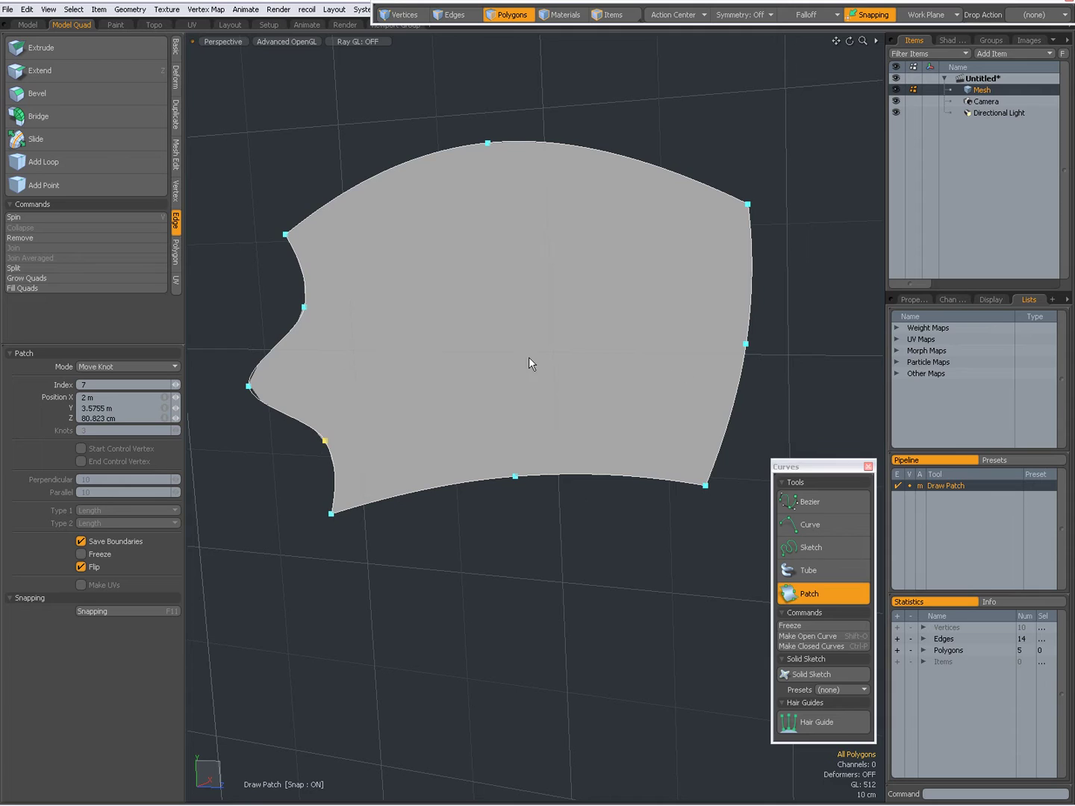
# Step: Enable Freeze for the patch and try a Perpendicular value of 5 before restoring 10
pyautogui.click(81, 554)
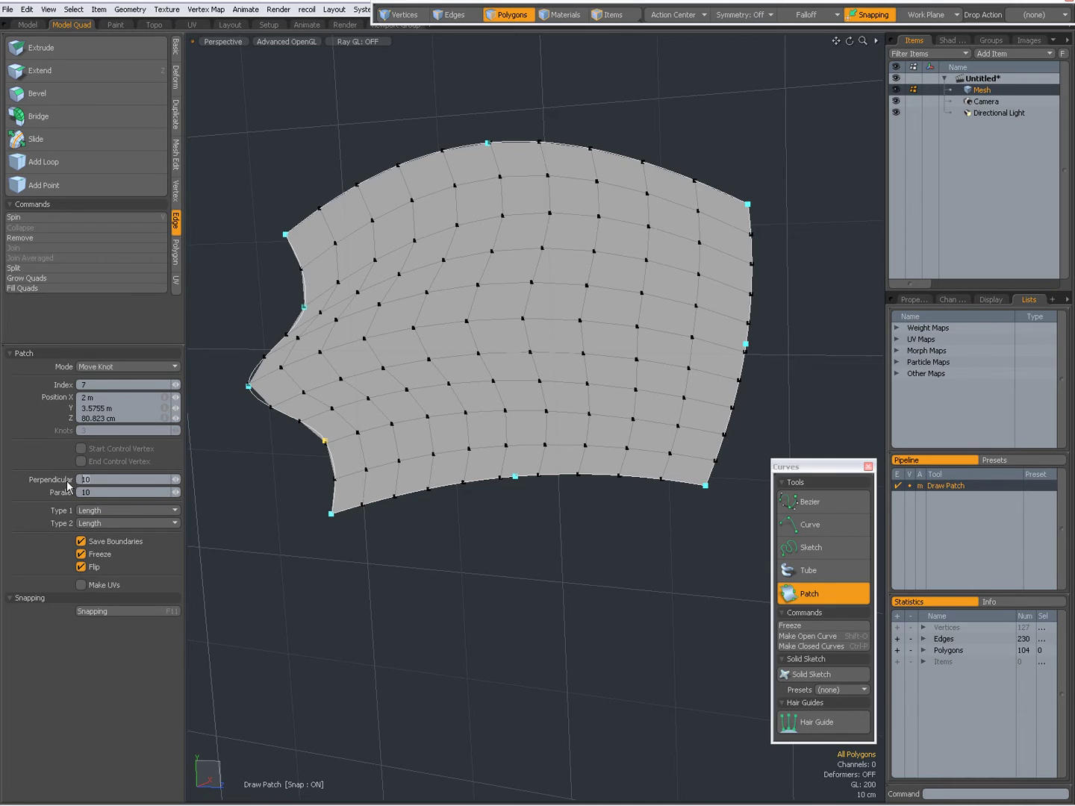
pyautogui.hotkey('ctrl', 'z')
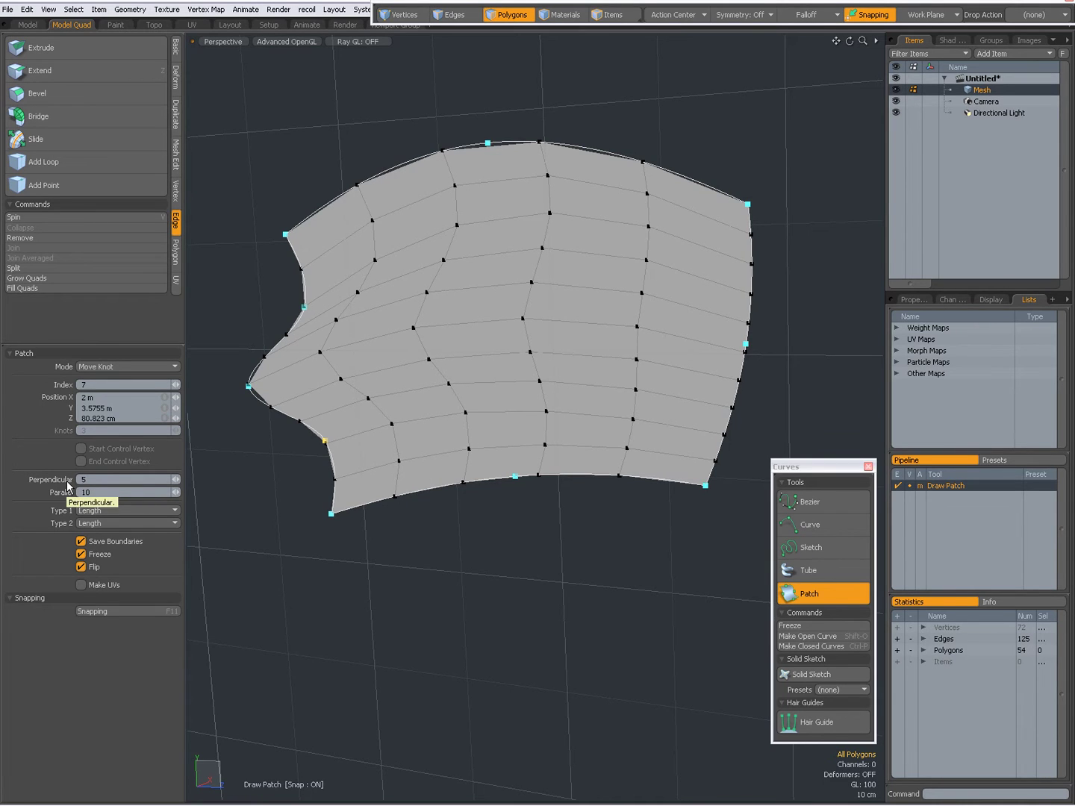
pyautogui.hotkey('ctrl', 'z')
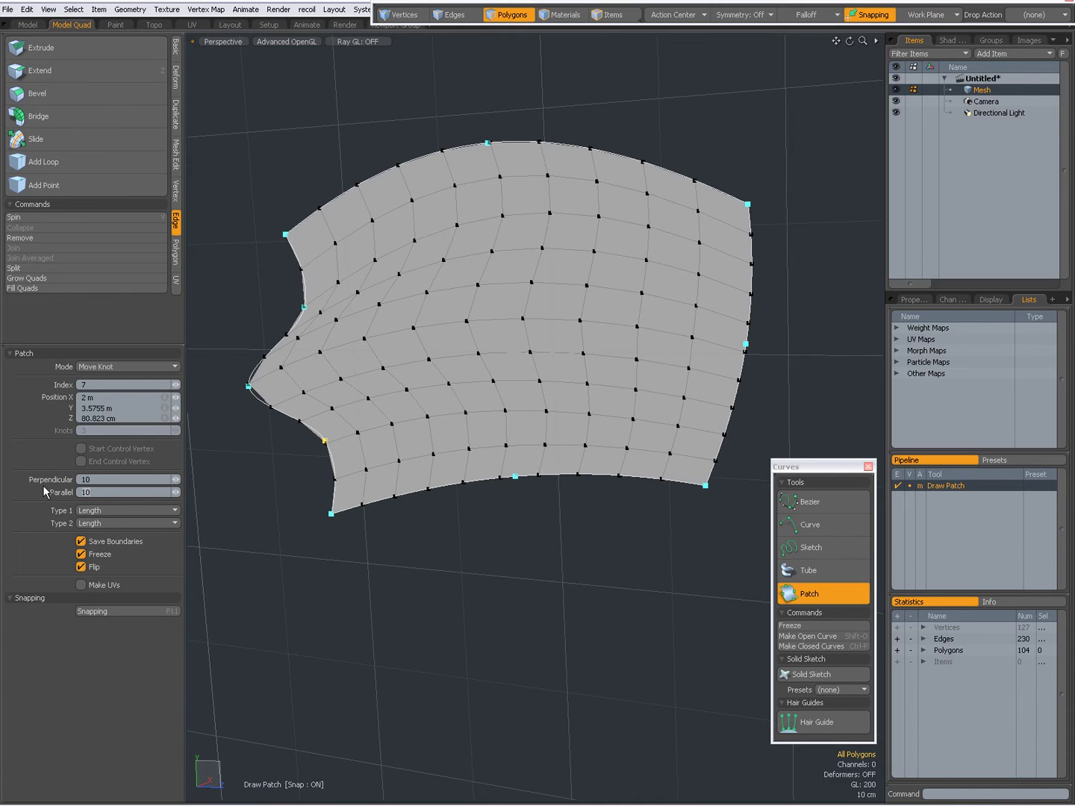
# Step: Try the frozen grid with Parallel at 5 and with Perpendicular at 5 in turn, resetting each to 10
pyautogui.write('5')
pyautogui.press('Return')
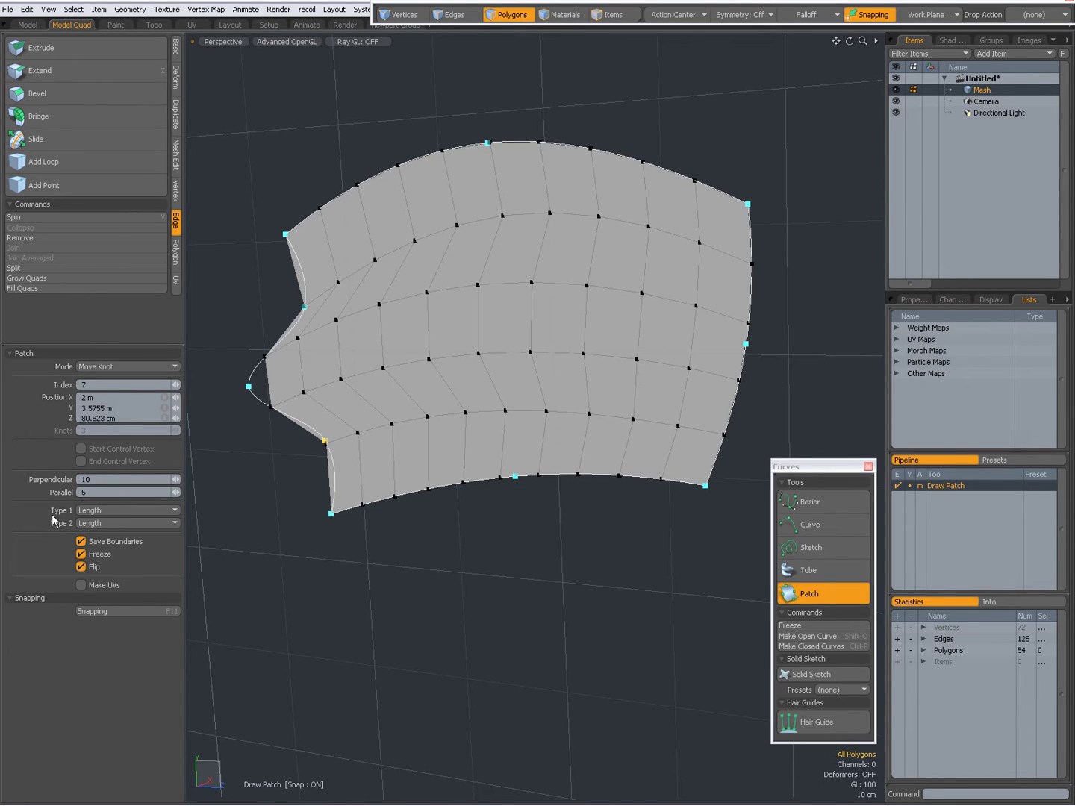
pyautogui.write('10')
pyautogui.press('Return')
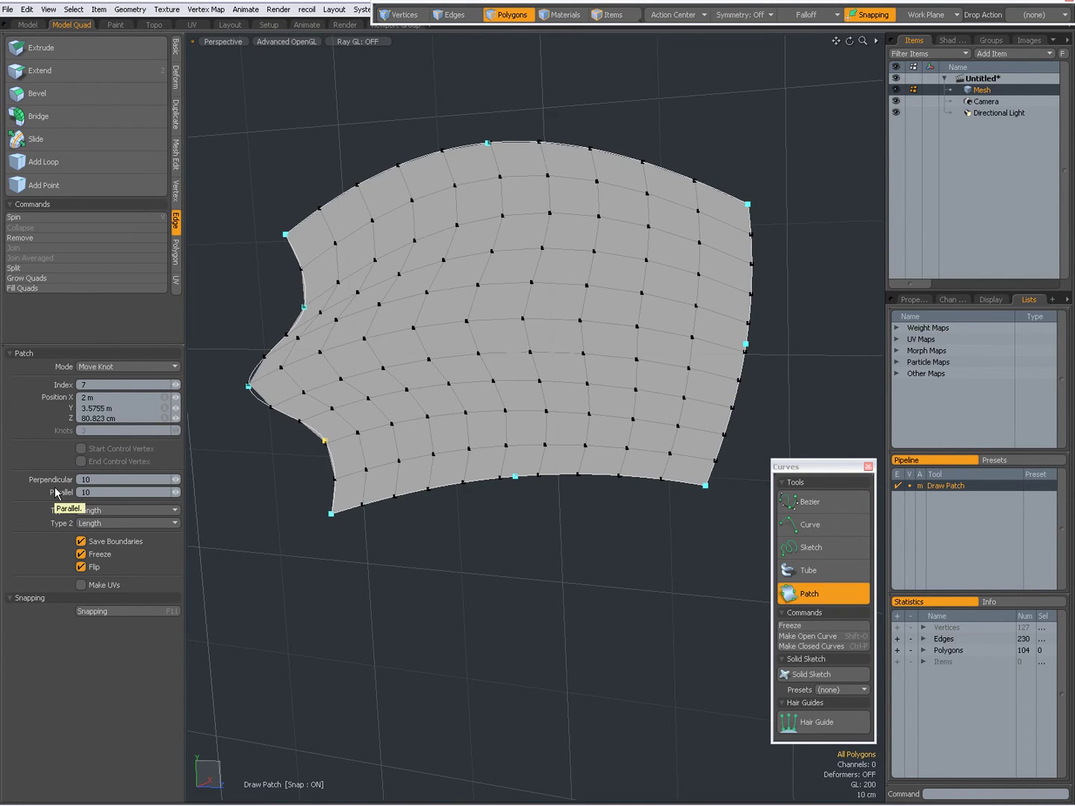
pyautogui.write('5')
pyautogui.press('Return')
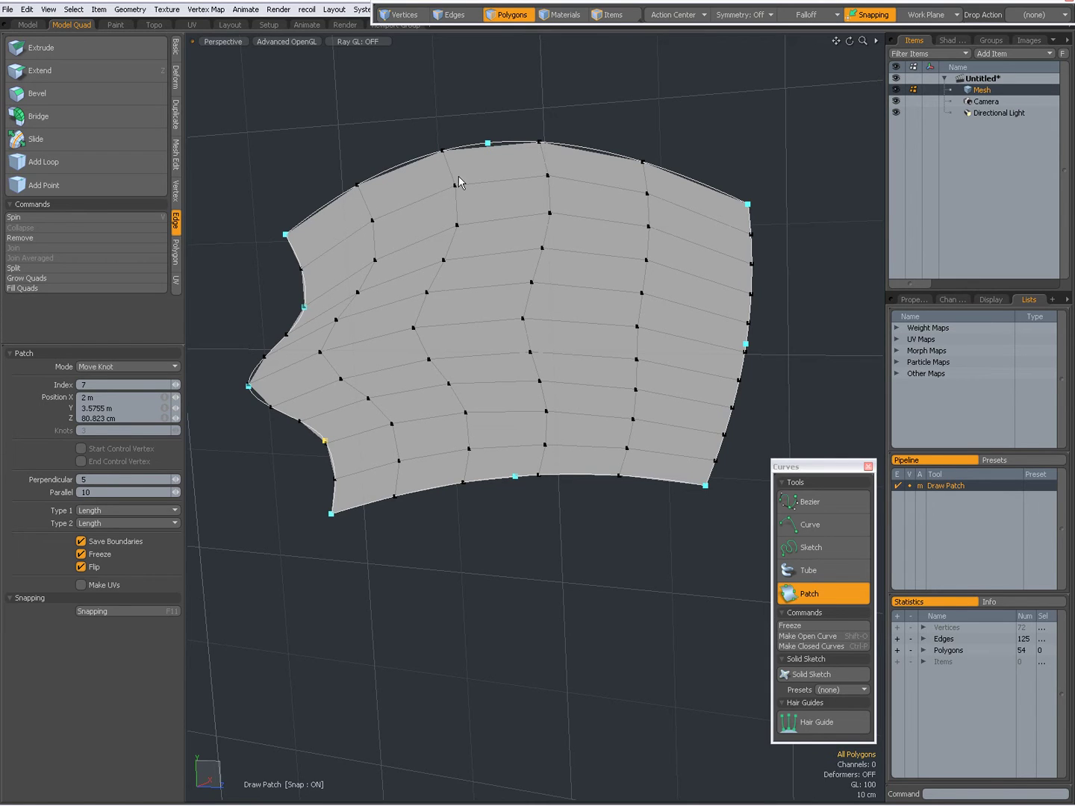
pyautogui.write('10')
pyautogui.press('Return')
# Step: Set the frozen patch's Parallel value to 5
pyautogui.click(79, 493)
pyautogui.write('5')
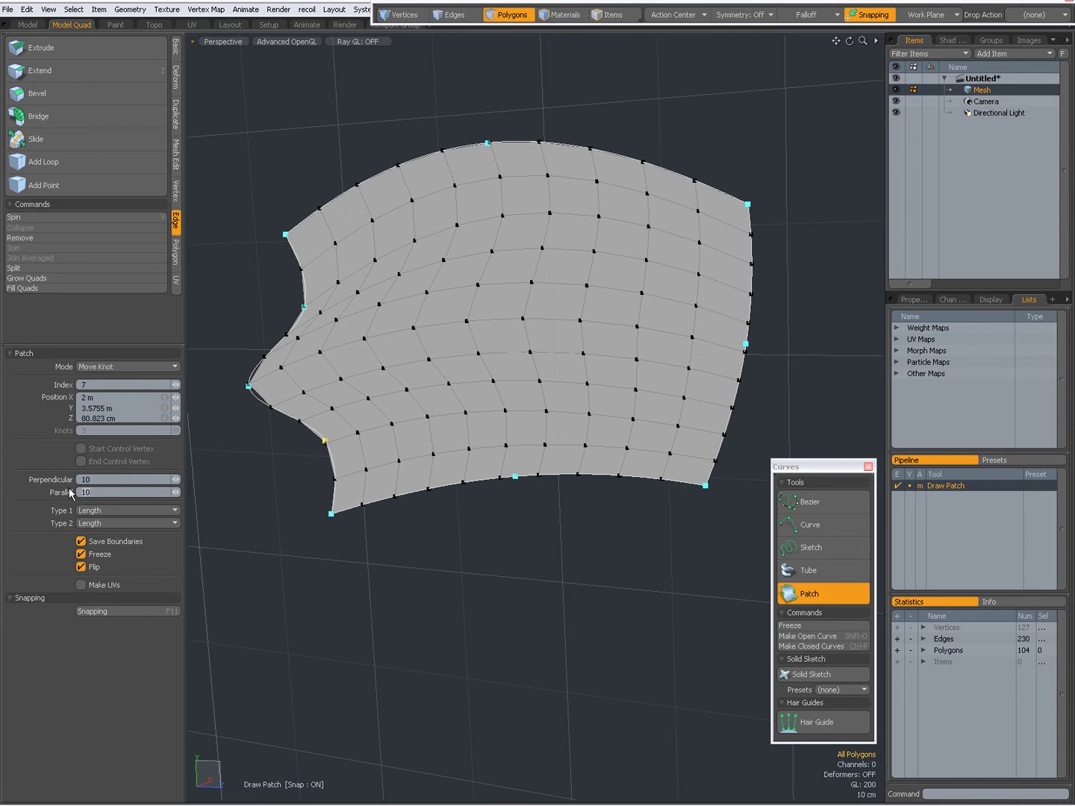
pyautogui.press('Return')
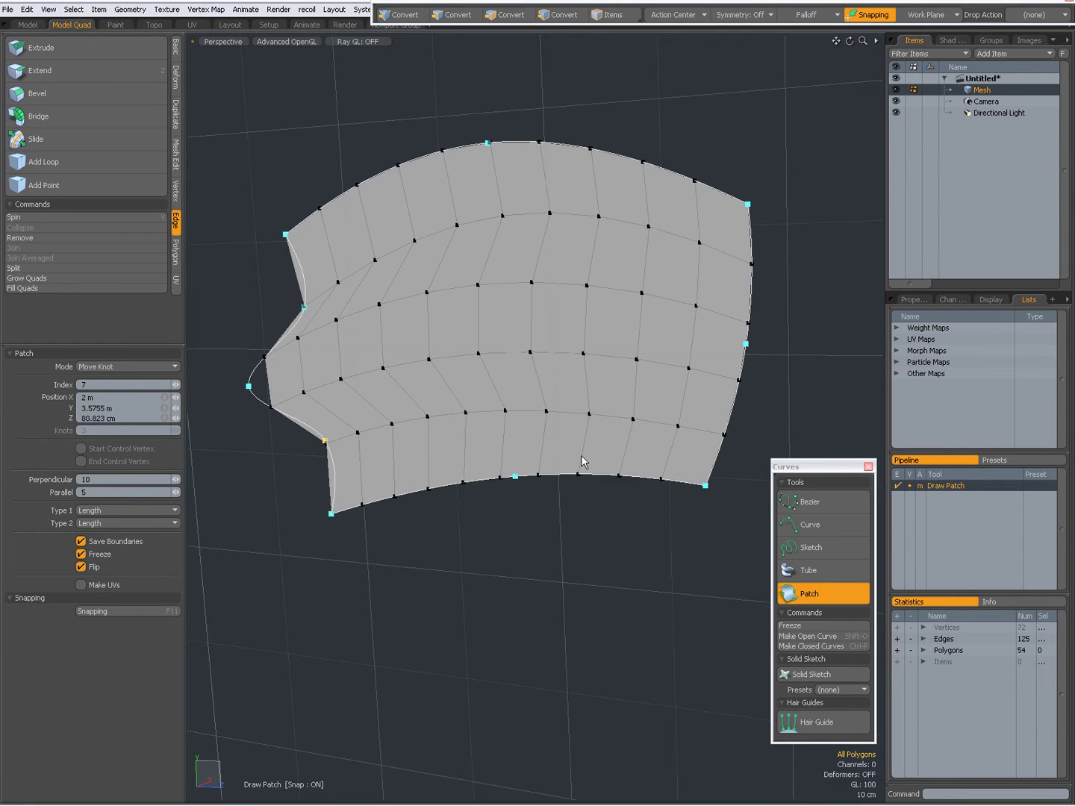
# Step: Move the patch's upper-right corner knot to about X 2.25 m, Y 4.56 m and its lower-right corner to about X 2.44 m, Y 3.51 m
pyautogui.keyDown('alt'); pyautogui.moveTo(581, 455); pyautogui.dragTo(534, 468); pyautogui.keyUp('alt')
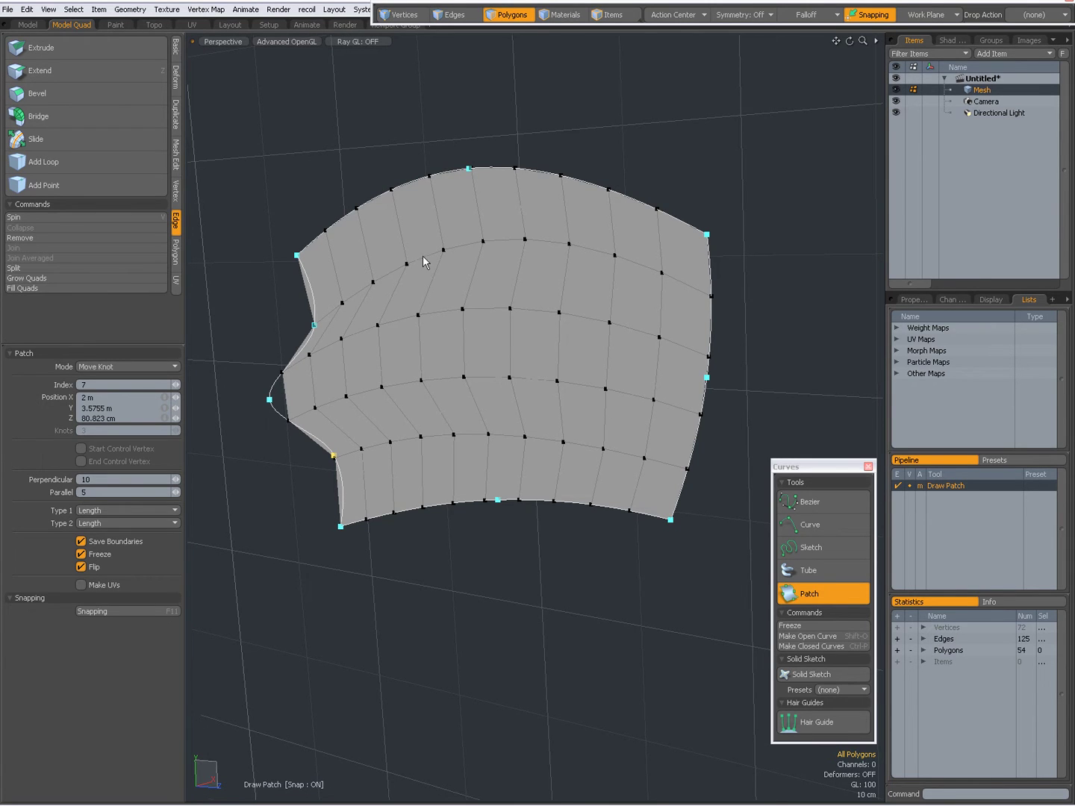
pyautogui.keyDown('alt'); pyautogui.moveTo(589, 426); pyautogui.dragTo(522, 477); pyautogui.keyUp('alt')
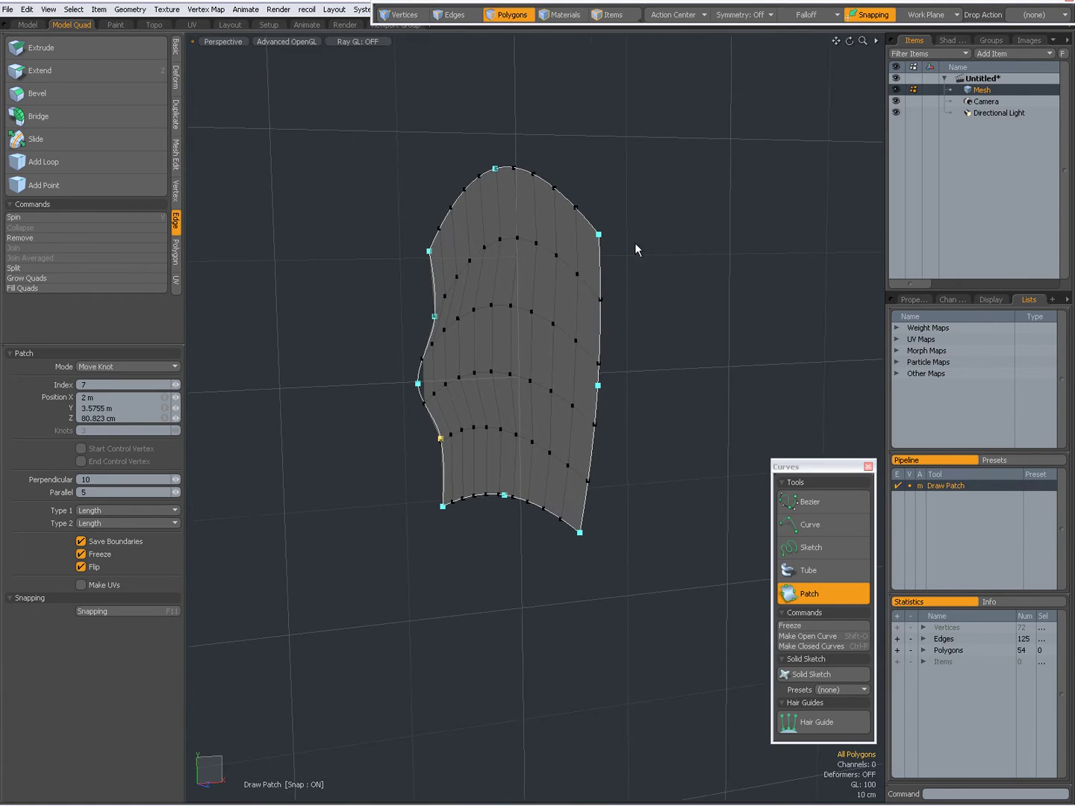
pyautogui.keyDown('alt'); pyautogui.moveTo(636, 242); pyautogui.dragTo(638, 270); pyautogui.keyUp('alt')
pyautogui.moveTo(572, 235); pyautogui.dragTo(639, 238)
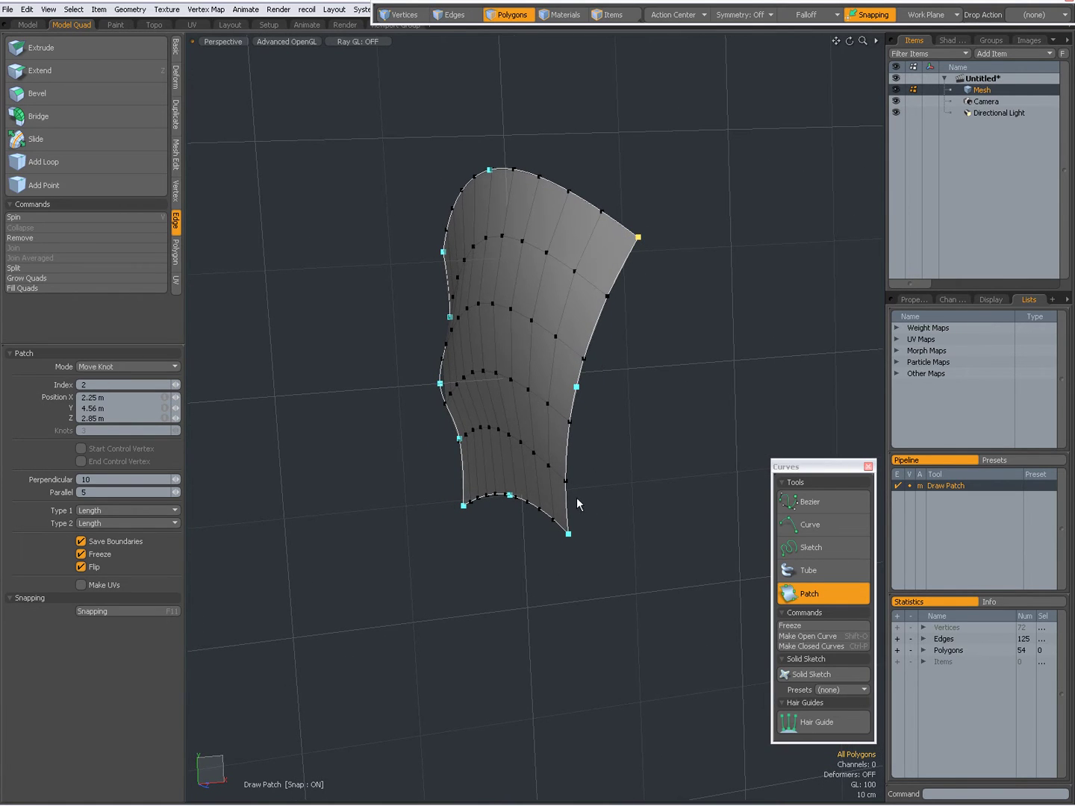
pyautogui.moveTo(568, 534); pyautogui.dragTo(676, 511)
# Step: Pull the upper-left corner and the knot below it outward, and move the left edge's middle knot to about X 1.84 m, Y 3.84 m
pyautogui.keyDown('alt'); pyautogui.moveTo(597, 429); pyautogui.dragTo(581, 373); pyautogui.keyUp('alt')
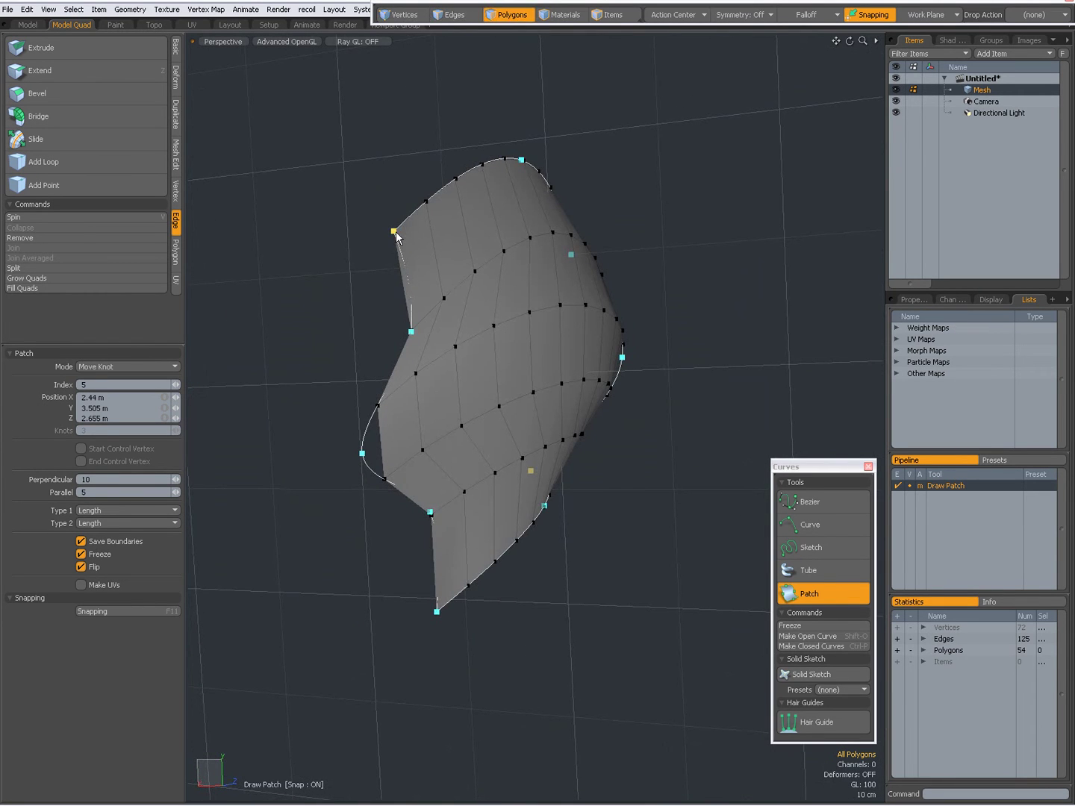
pyautogui.moveTo(341, 248); pyautogui.dragTo(305, 263)
pyautogui.moveTo(411, 332); pyautogui.dragTo(333, 335)
pyautogui.keyDown('alt'); pyautogui.moveTo(405, 532); pyautogui.dragTo(492, 478); pyautogui.keyUp('alt')
pyautogui.click(442, 400)
pyautogui.moveTo(442, 401); pyautogui.dragTo(492, 389)
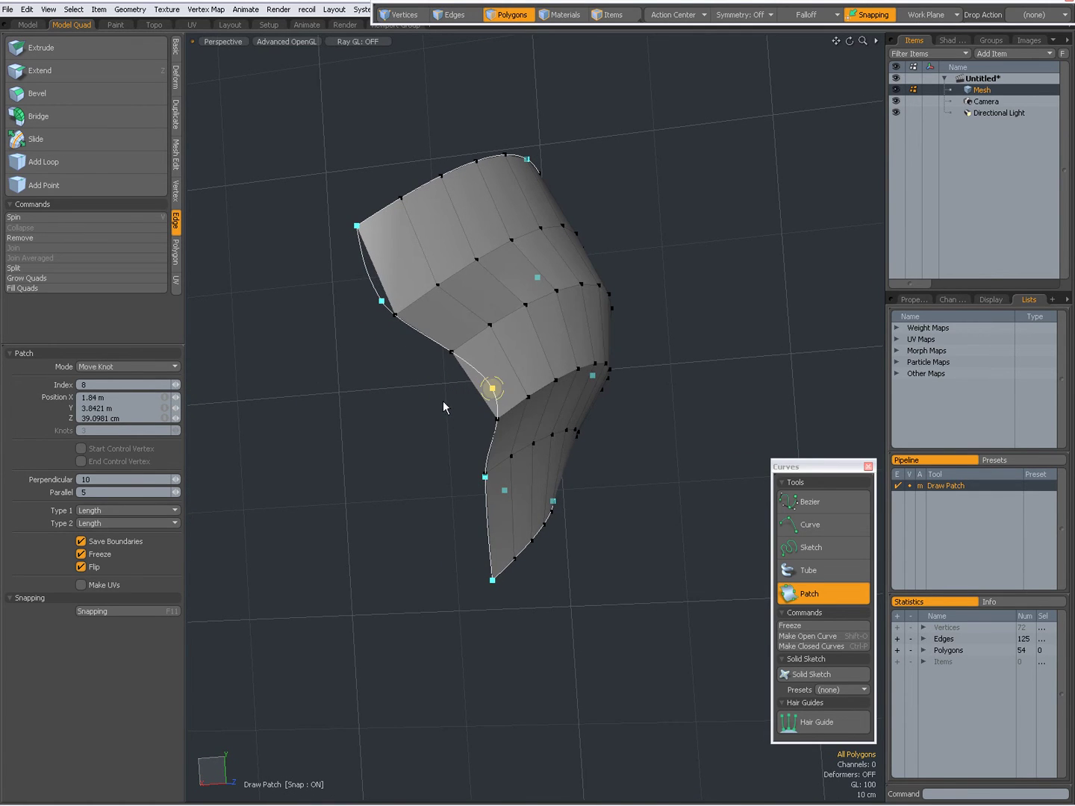
# Step: Move the left edge's lower knot to about X 2.17 m, Y 3.57 m and the lower-left corner to about X 2.18 m, Y 3.19 m
pyautogui.click(484, 478)
pyautogui.moveTo(484, 478); pyautogui.dragTo(438, 483)
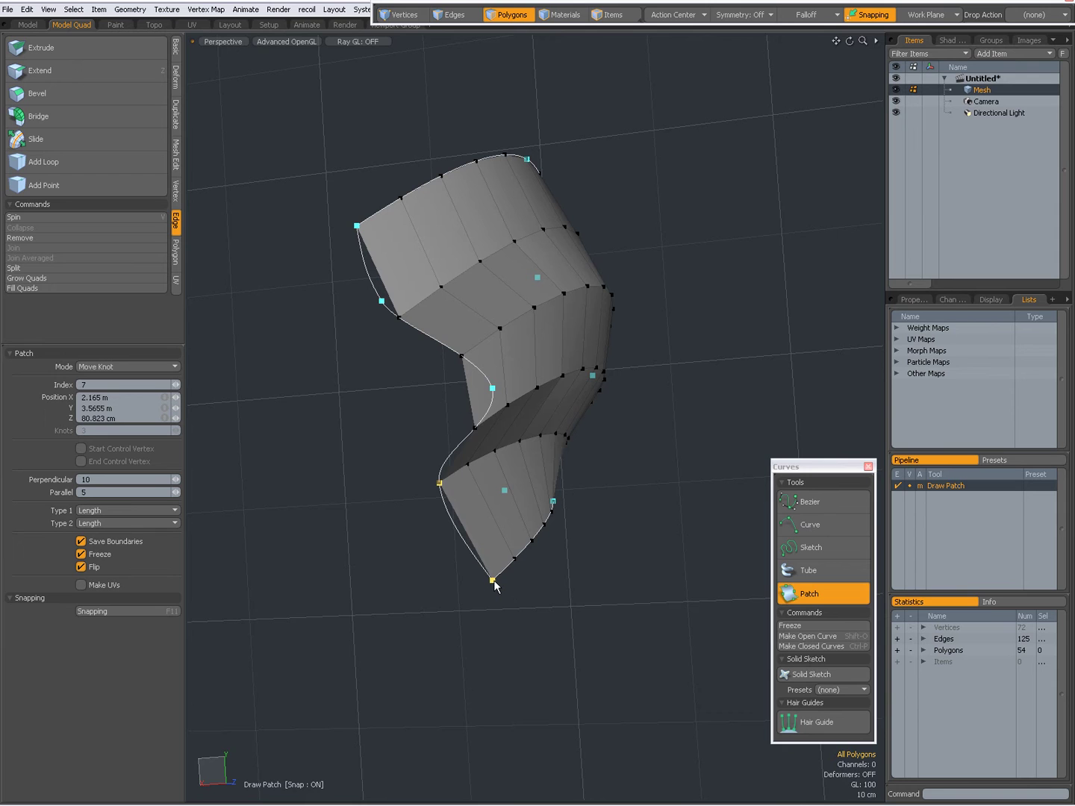
pyautogui.moveTo(493, 580); pyautogui.dragTo(447, 592)
# Step: In Extend mode, extend the patch's upper edge up to about Y 5.75 m and its lower edge down to about Y 2.41 m
pyautogui.keyDown('alt'); pyautogui.moveTo(587, 506); pyautogui.dragTo(494, 423); pyautogui.keyUp('alt')
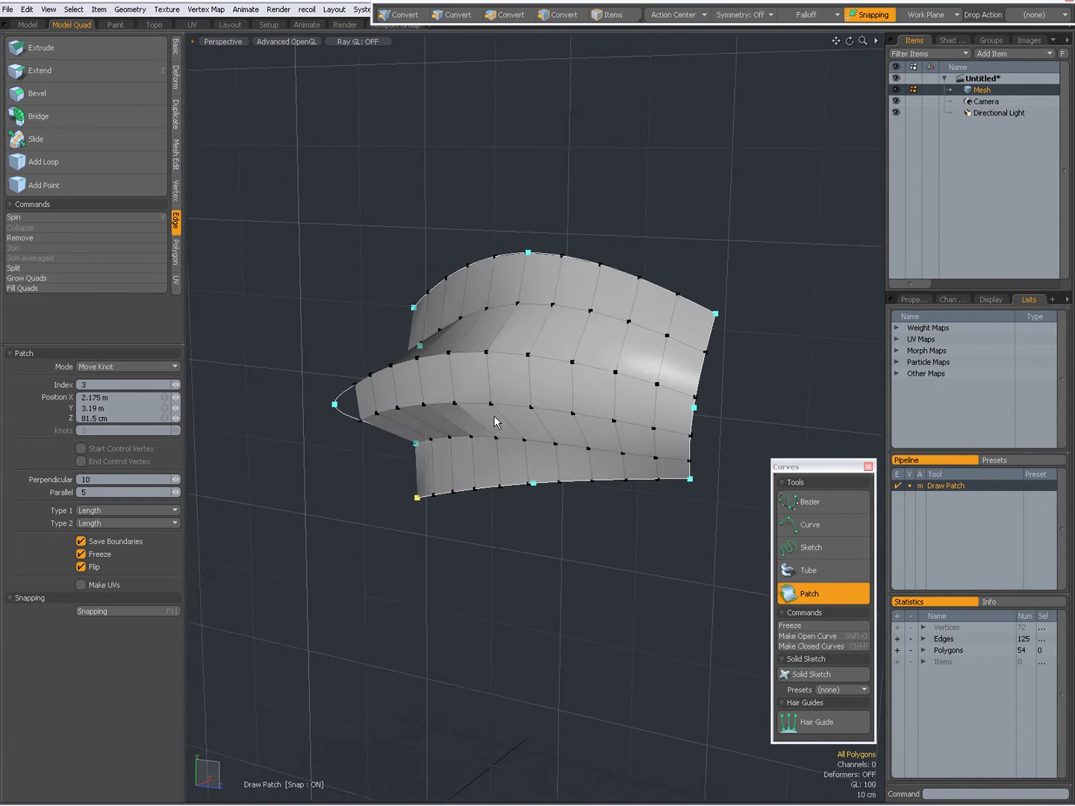
pyautogui.click(122, 368)
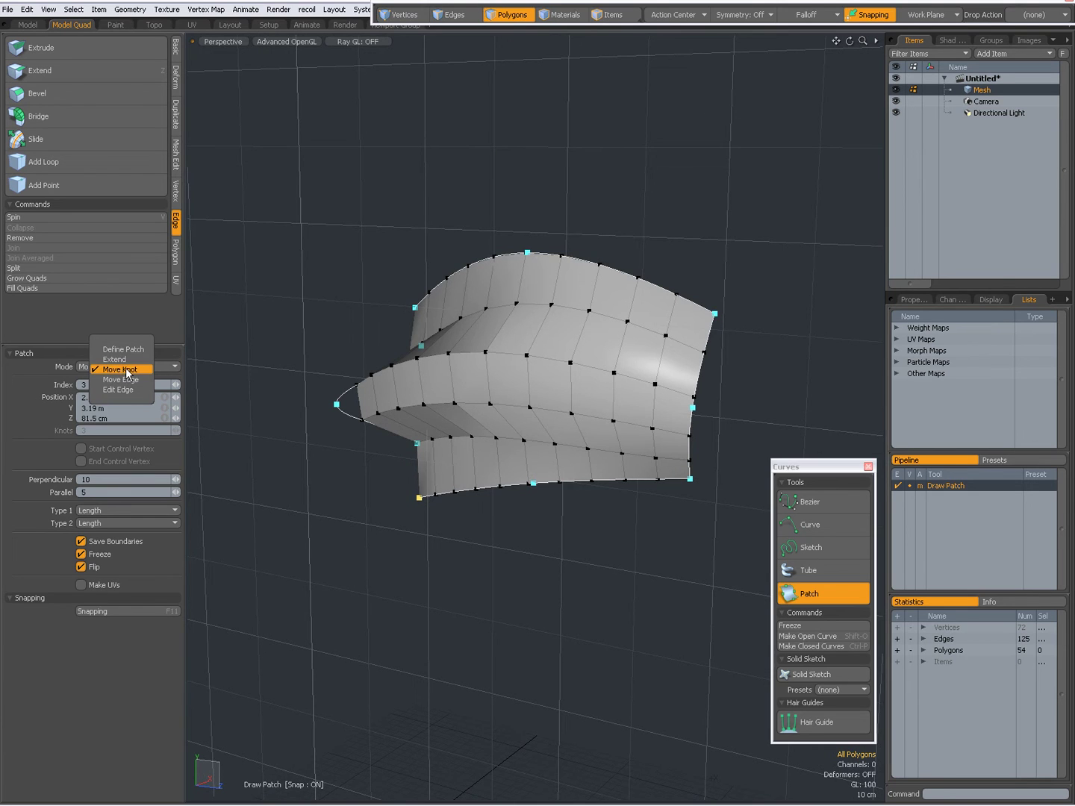
pyautogui.click(114, 359)
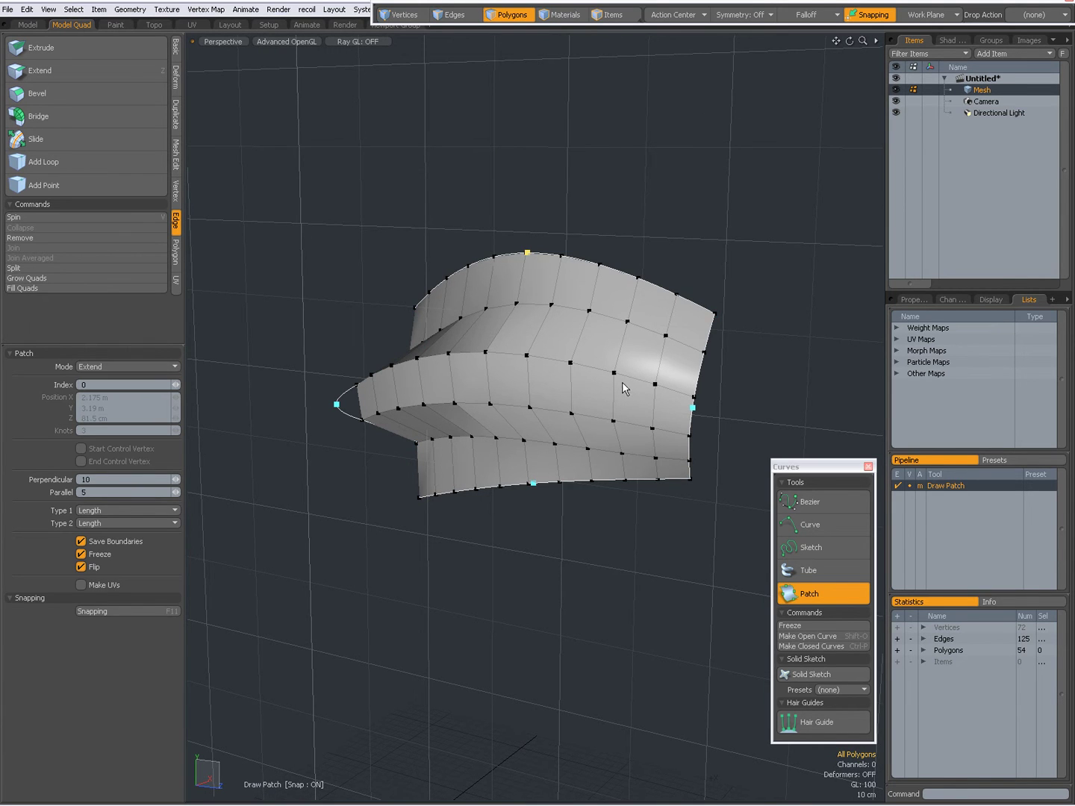
pyautogui.keyDown('alt'); pyautogui.moveTo(623, 387); pyautogui.dragTo(525, 416); pyautogui.keyUp('alt')
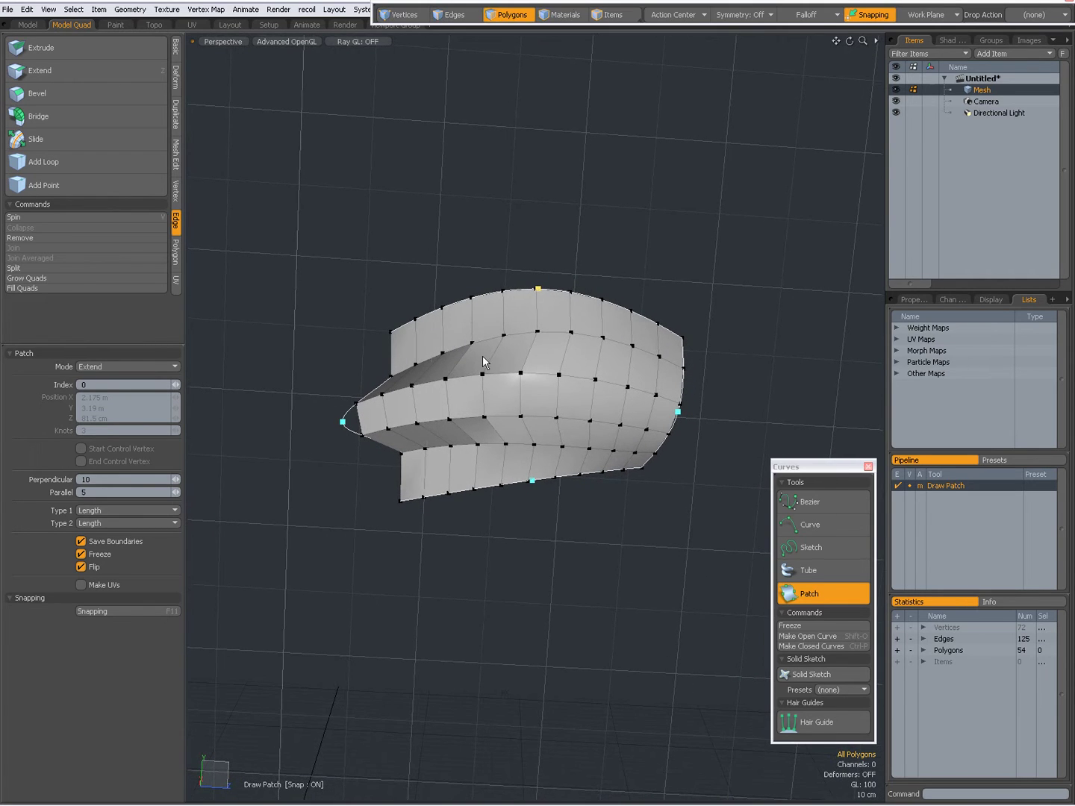
pyautogui.moveTo(539, 289); pyautogui.dragTo(539, 165)
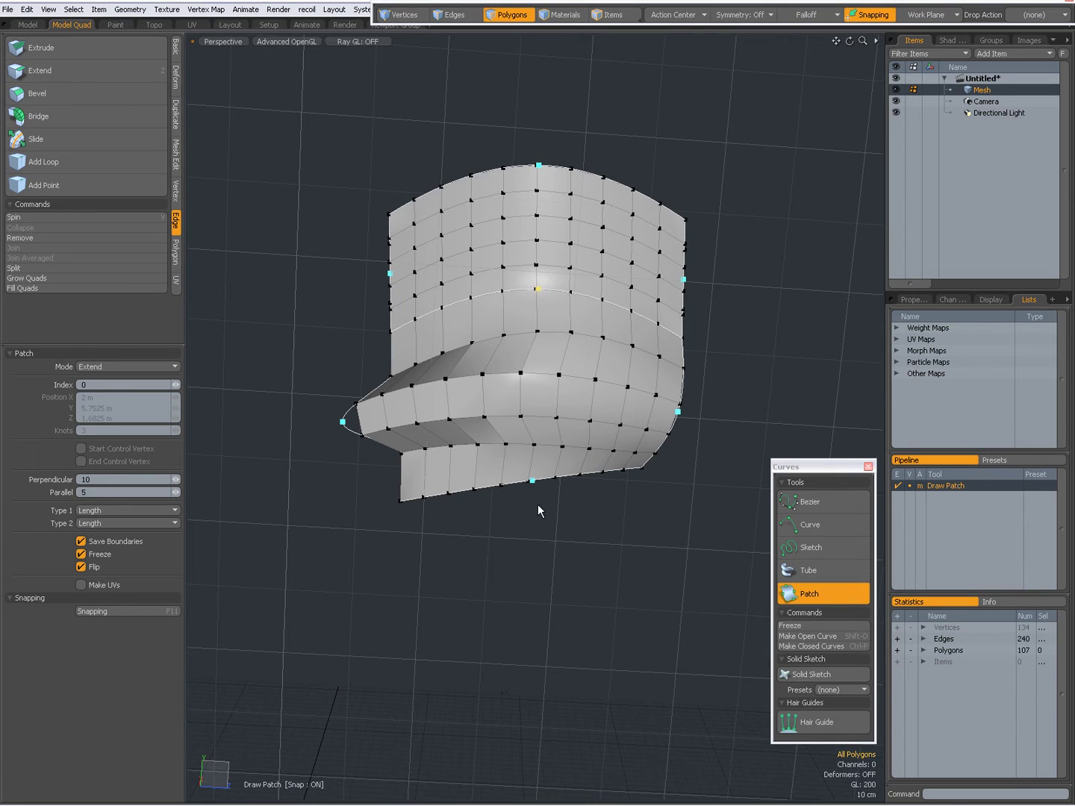
pyautogui.moveTo(531, 482); pyautogui.dragTo(519, 614)
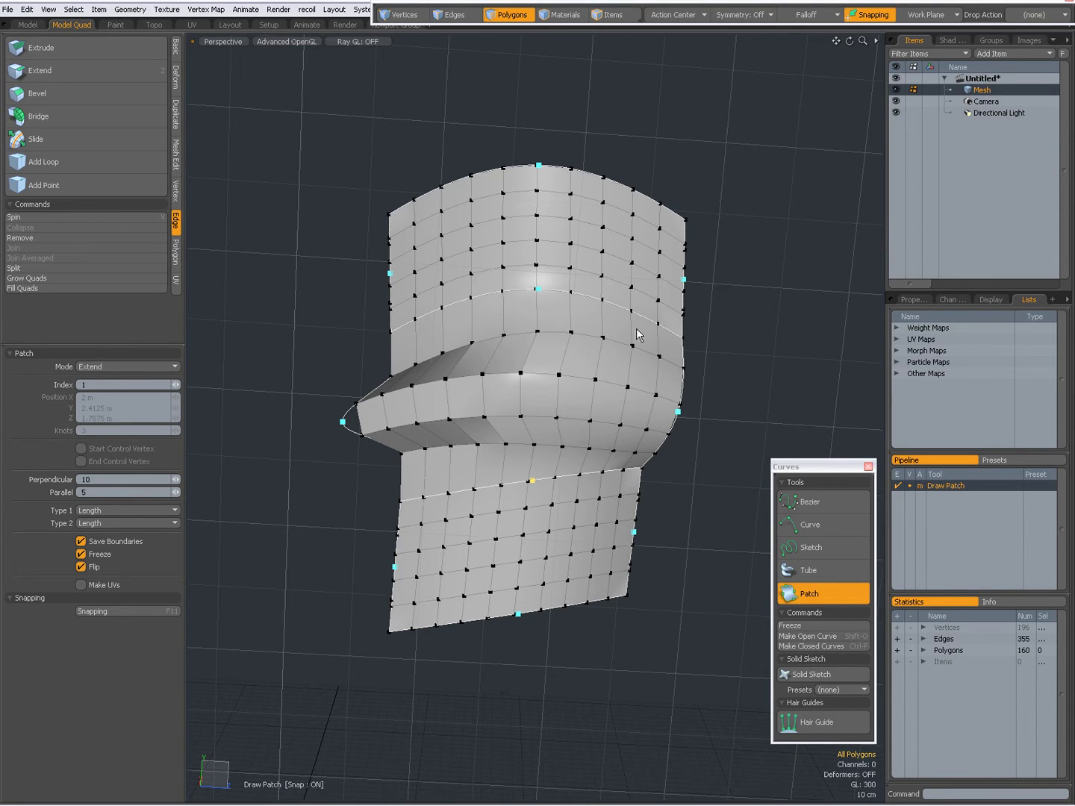
# Step: Try extending new patches from the curved left edge and from the right edge out to about Z 3.89 m
pyautogui.click(343, 424)
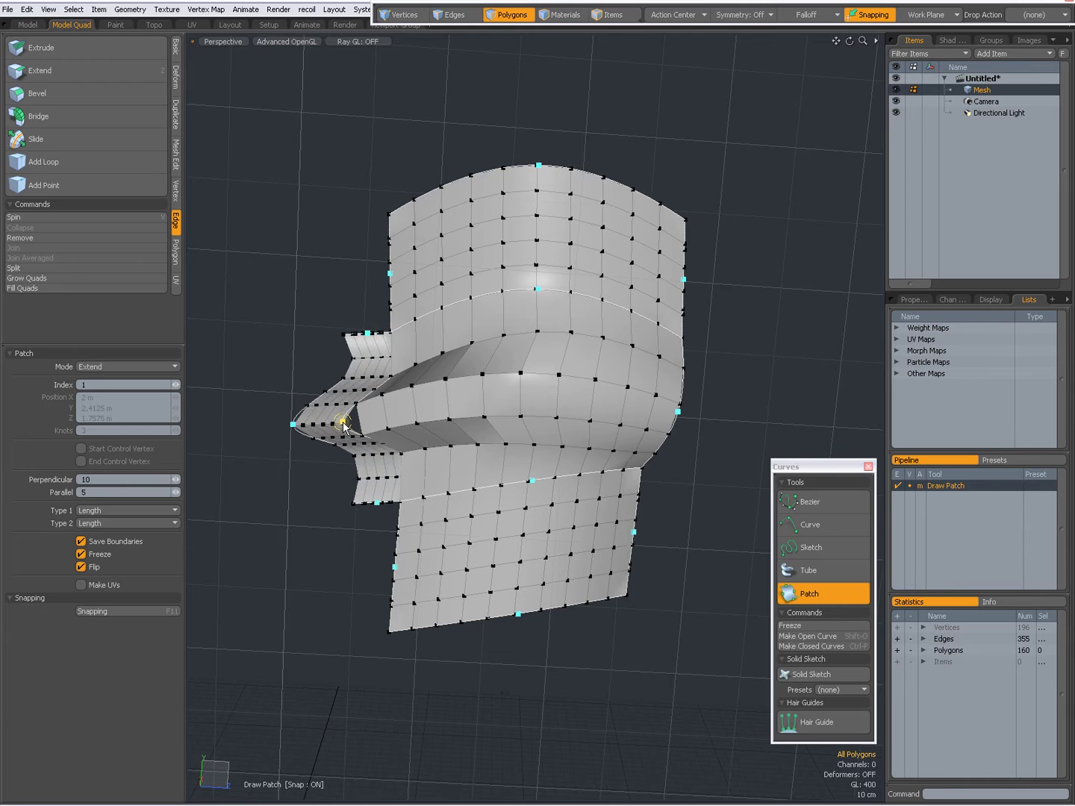
pyautogui.moveTo(333, 434)
pyautogui.keyDown('alt'); pyautogui.mouseDown()
pyautogui.moveTo(503, 435)
pyautogui.moveTo(390, 352)
pyautogui.moveTo(400, 451)
pyautogui.moveTo(490, 433)
pyautogui.moveTo(564, 389)
pyautogui.moveTo(538, 386)
pyautogui.moveTo(534, 373)
pyautogui.mouseUp(); pyautogui.keyUp('alt')
pyautogui.click(554, 389)
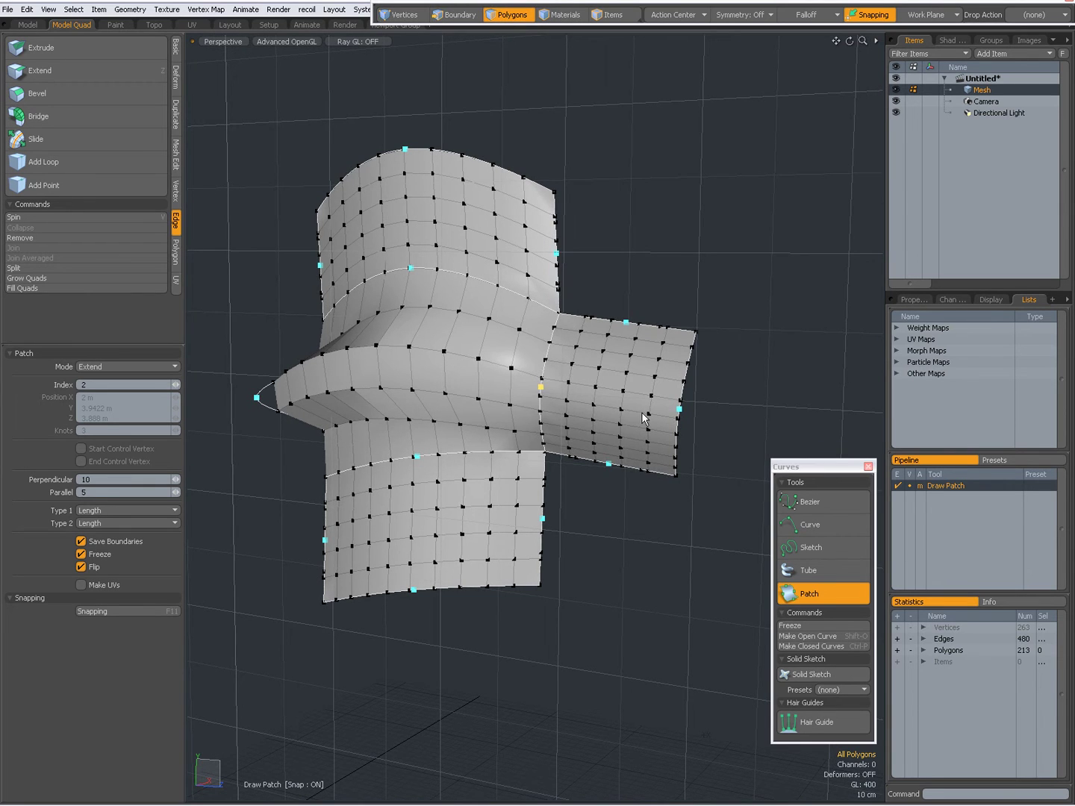
pyautogui.hotkey('ctrl', 'z')
# Step: In Move Edge mode, bend the upper extension's outer edge over and move the lower extension's outer edge to about X 3.17 m, Y 3.34 m, Z 1.76 m
pyautogui.keyDown('alt'); pyautogui.moveTo(415, 406); pyautogui.dragTo(574, 405); pyautogui.keyUp('alt')
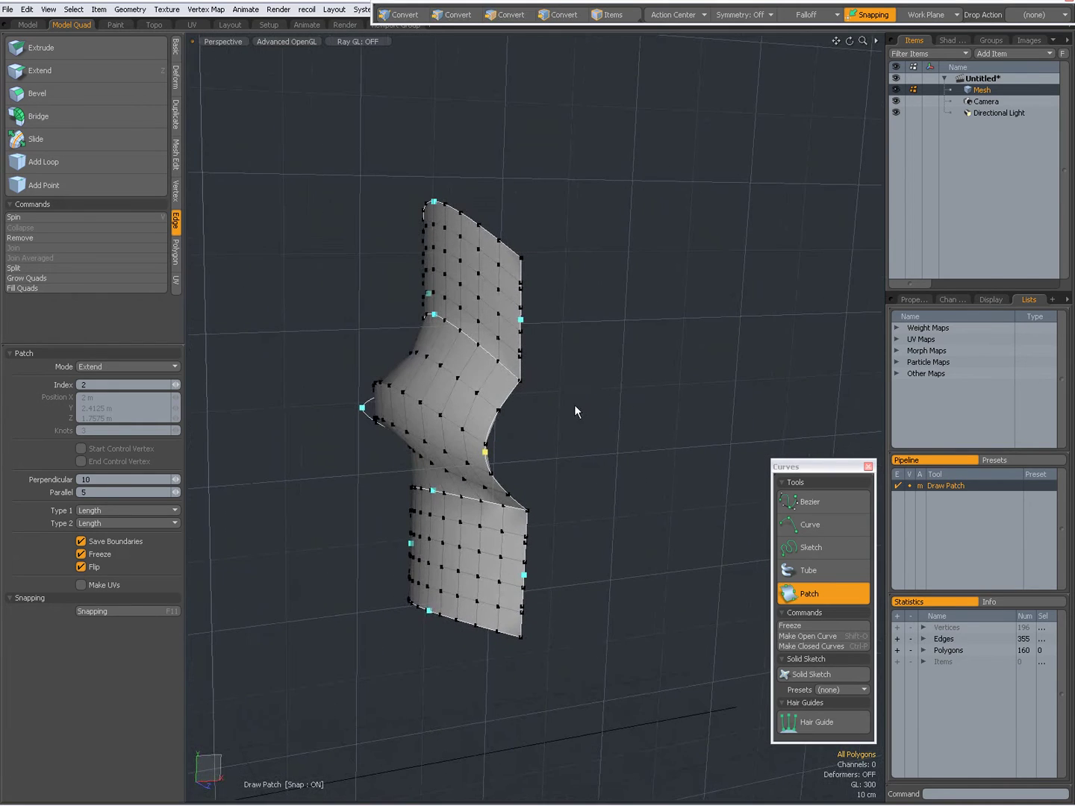
pyautogui.click(97, 366)
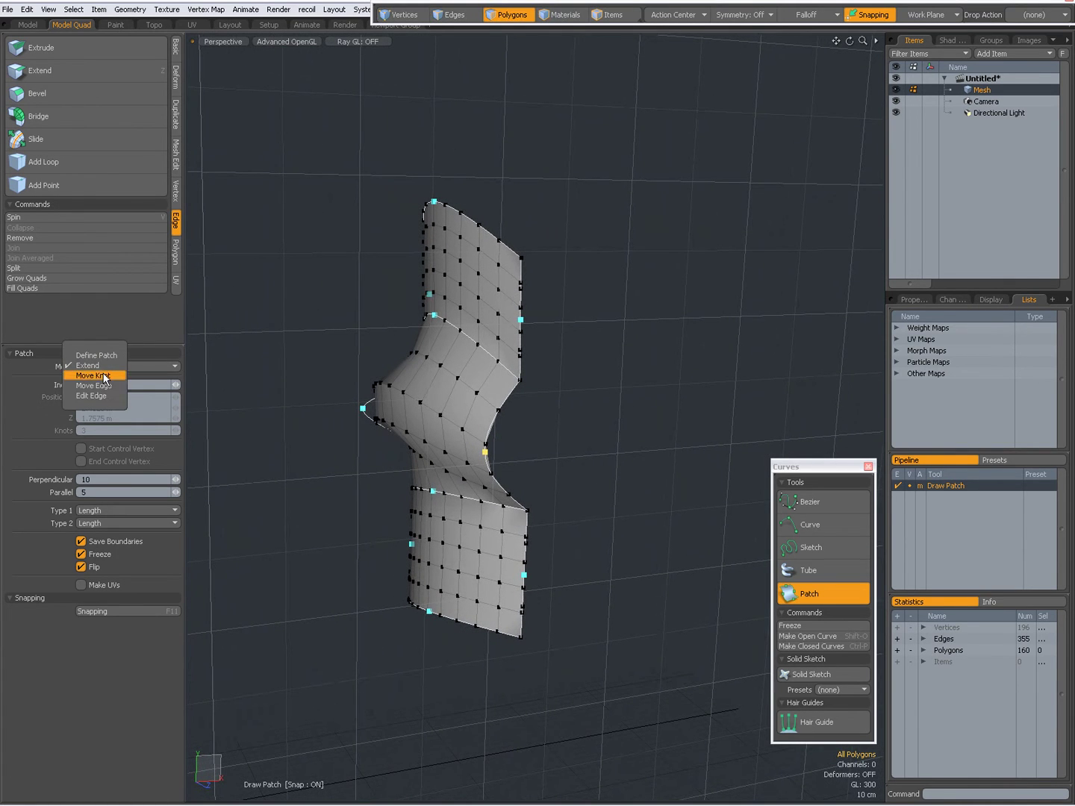
pyautogui.click(95, 386)
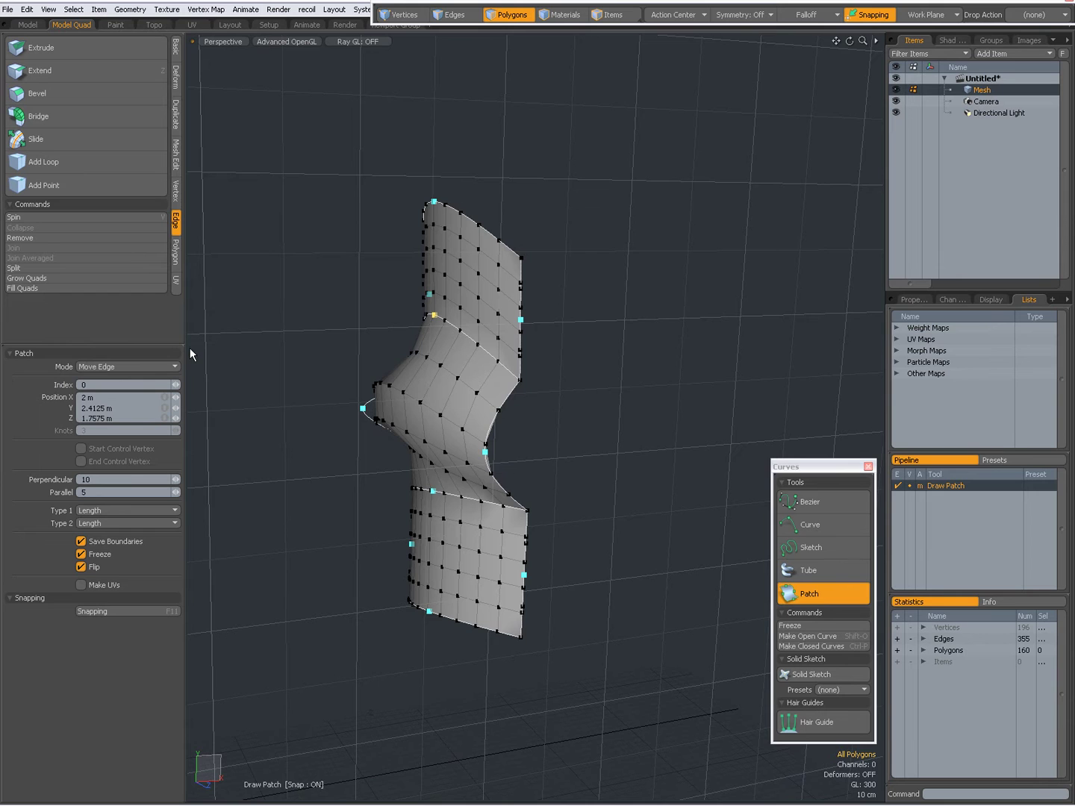
pyautogui.moveTo(438, 203); pyautogui.dragTo(437, 203)
pyautogui.moveTo(523, 227); pyautogui.dragTo(556, 295)
pyautogui.keyDown('alt'); pyautogui.moveTo(497, 735); pyautogui.dragTo(575, 487); pyautogui.keyUp('alt')
pyautogui.moveTo(459, 625); pyautogui.dragTo(606, 521)
# Step: In Move Knot mode, raise the lower extension's outer middle and corner knots, placing the last corner at about X 3.35 m, Y 3.36 m, Z 82 cm
pyautogui.keyDown('alt'); pyautogui.moveTo(459, 628); pyautogui.dragTo(448, 418); pyautogui.keyUp('alt')
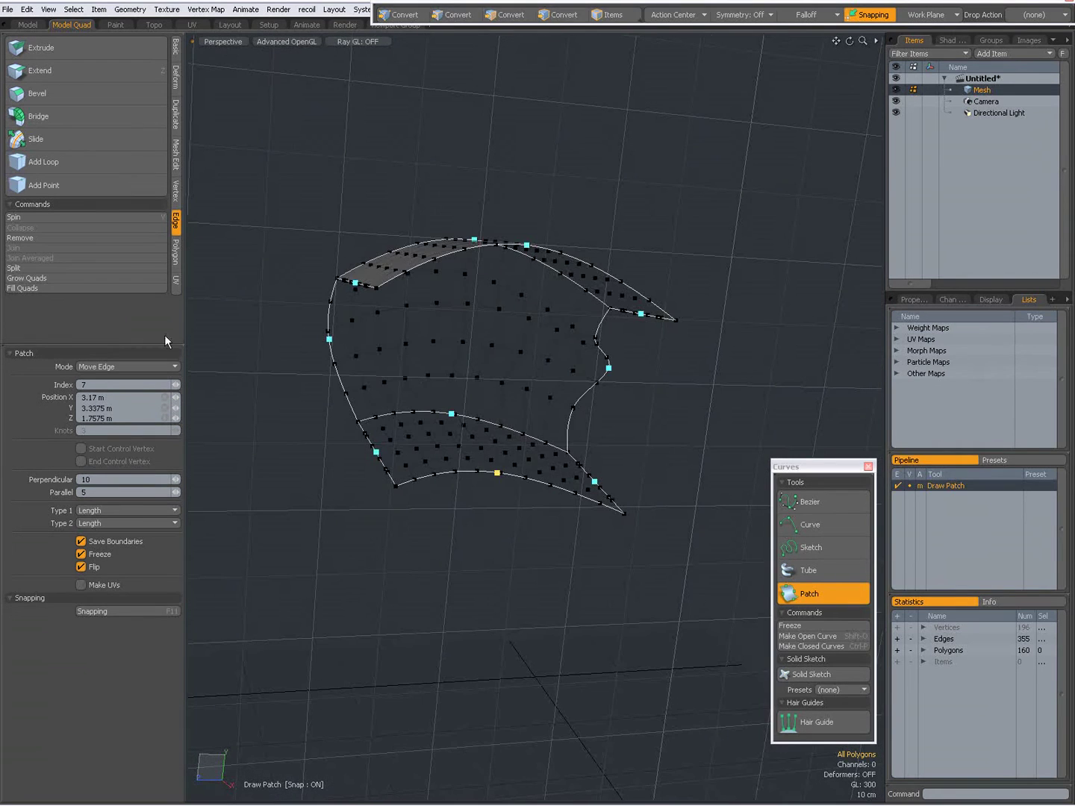
pyautogui.click(122, 363)
pyautogui.click(122, 354)
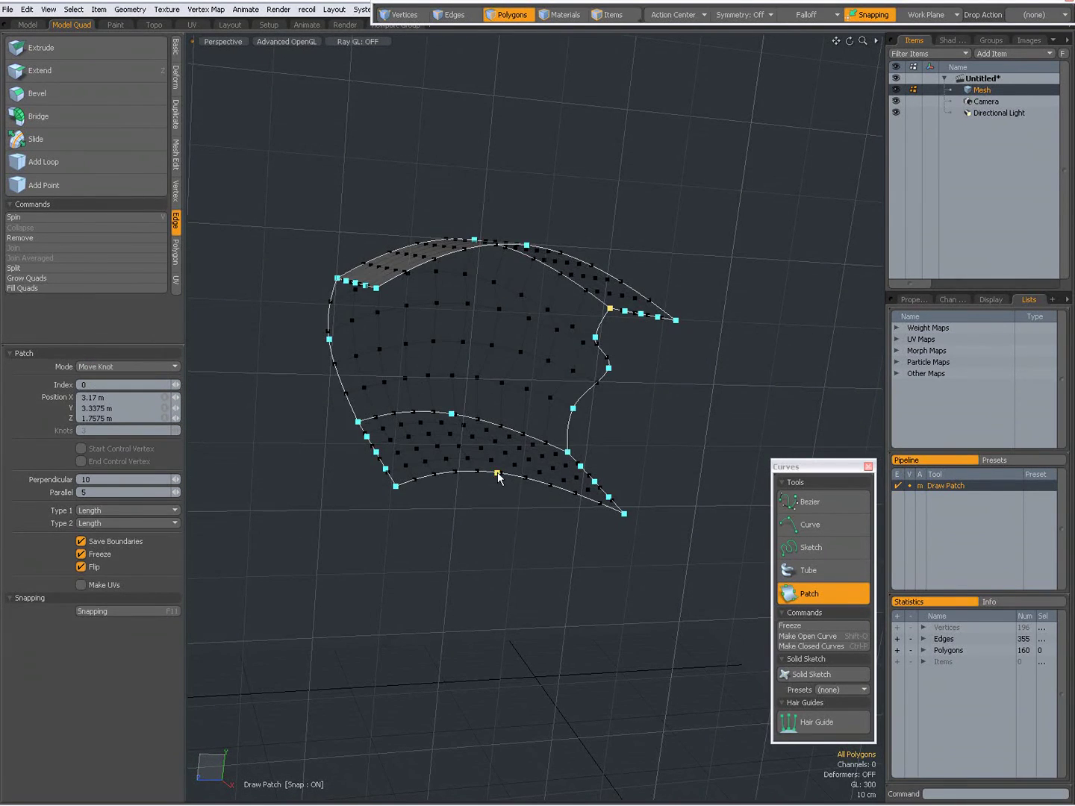
pyautogui.moveTo(498, 472); pyautogui.dragTo(497, 457)
pyautogui.moveTo(396, 487); pyautogui.dragTo(402, 454)
pyautogui.moveTo(624, 514)
pyautogui.mouseDown()
pyautogui.moveTo(623, 477)
pyautogui.moveTo(626, 512)
pyautogui.mouseUp()
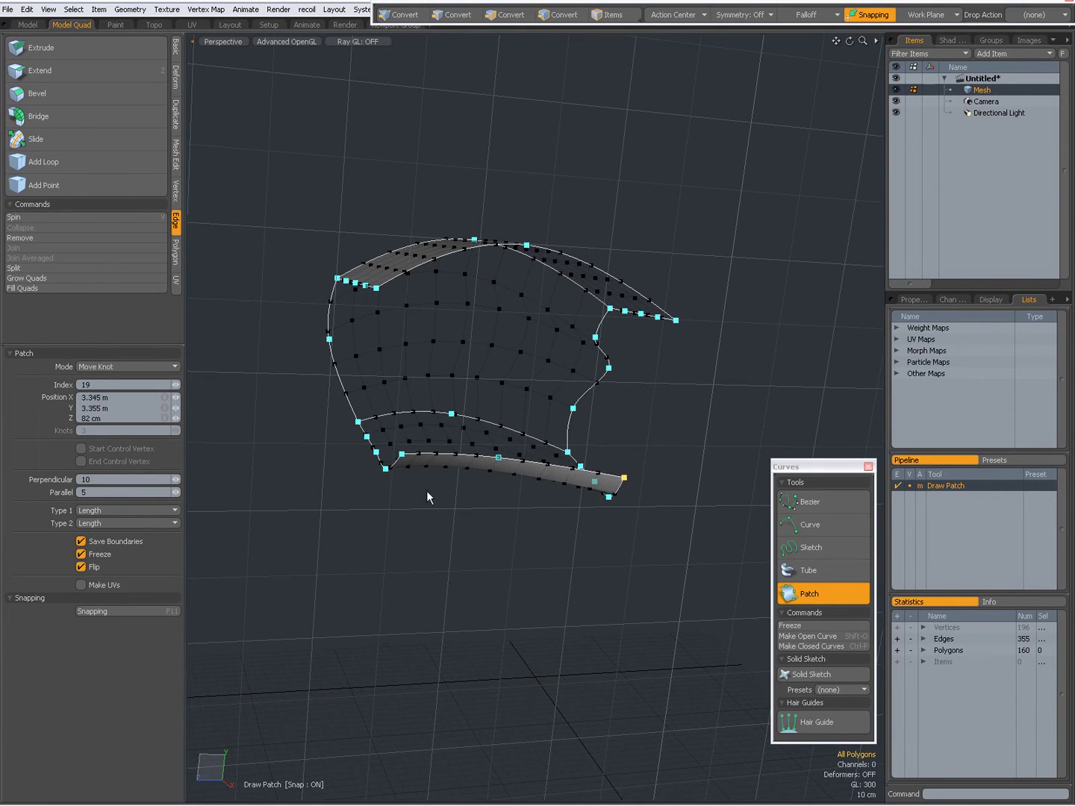
# Step: In Edit Edge mode, straighten the lower extension's side edge by setting its Knots to 0
pyautogui.keyDown('alt'); pyautogui.moveTo(426, 490); pyautogui.dragTo(532, 485); pyautogui.keyUp('alt')
pyautogui.click(124, 366)
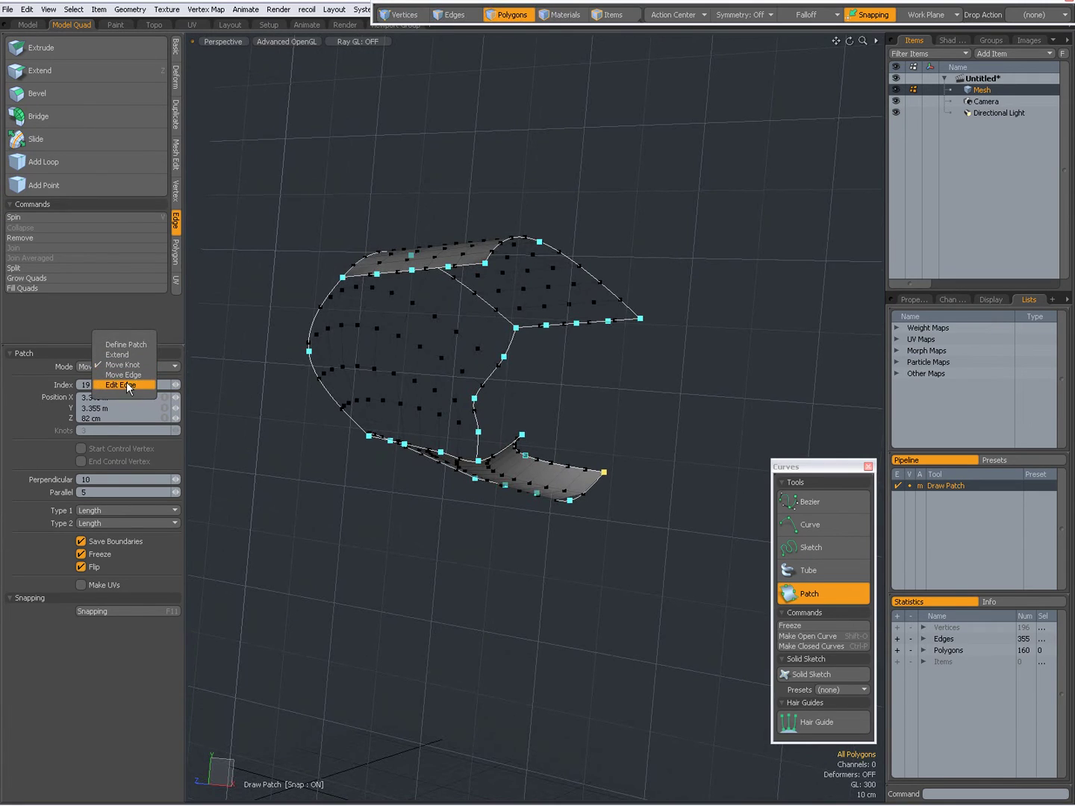
pyautogui.click(134, 387)
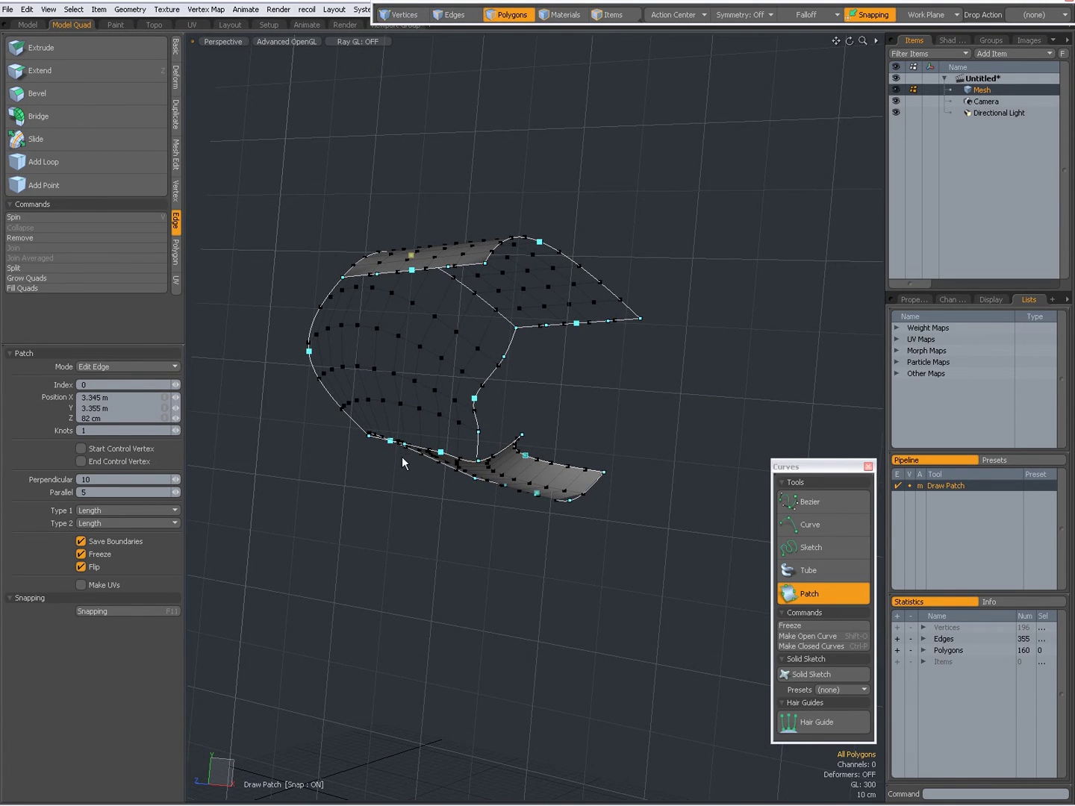
pyautogui.keyDown('alt'); pyautogui.moveTo(401, 456); pyautogui.dragTo(469, 381); pyautogui.keyUp('alt')
pyautogui.click(468, 379)
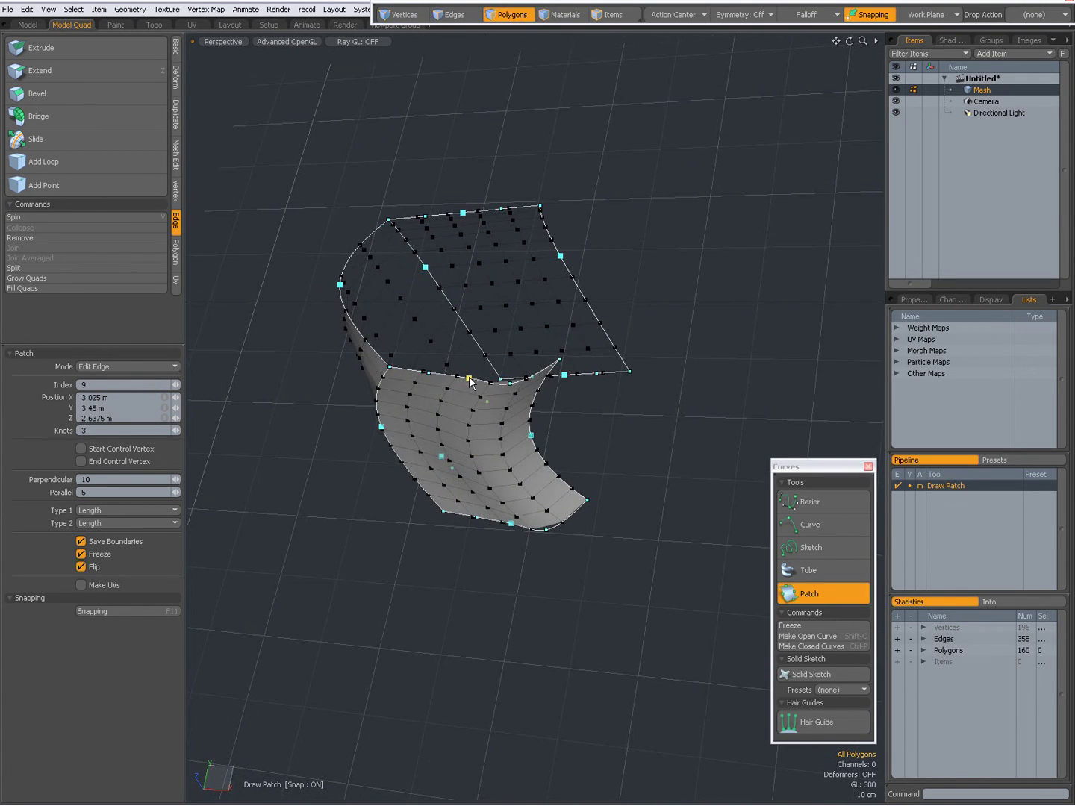
pyautogui.click(176, 433)
pyautogui.click(176, 433)
pyautogui.click(176, 434)
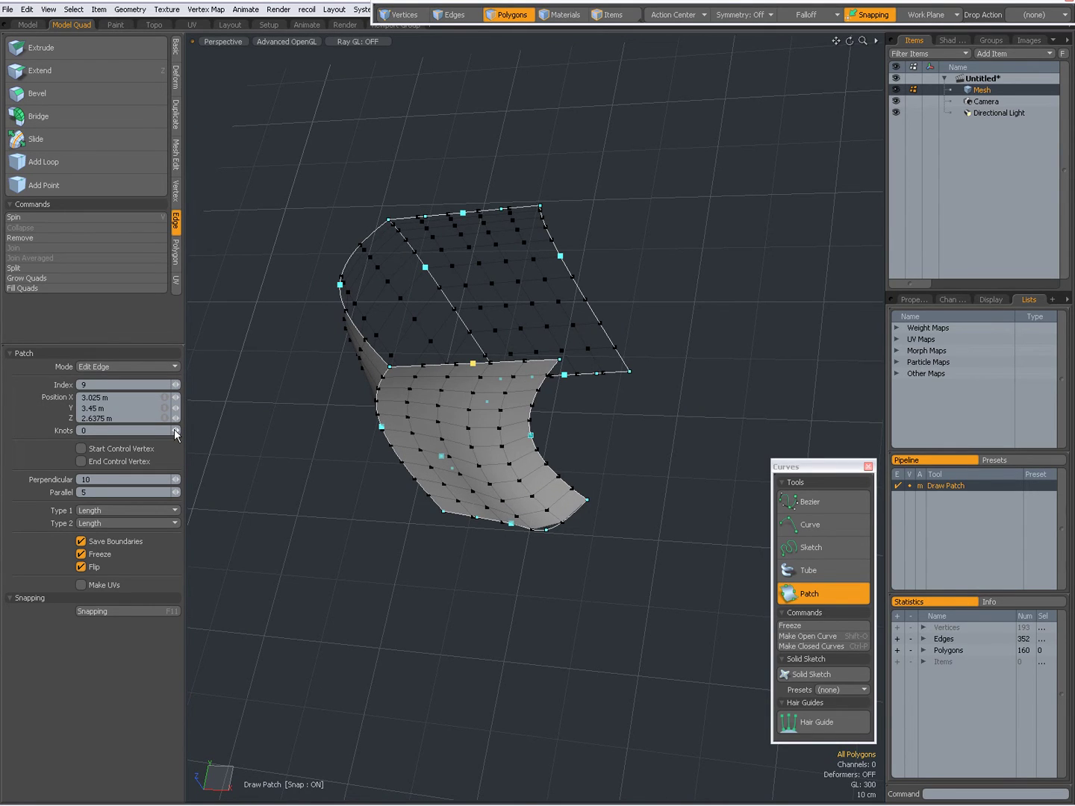
# Step: In Move Knot mode, place the lower extension's outer corner knot at about X 3.3 m, Y 3.83 m, Z 2.68 m and drop the Patch tool
pyautogui.click(130, 367)
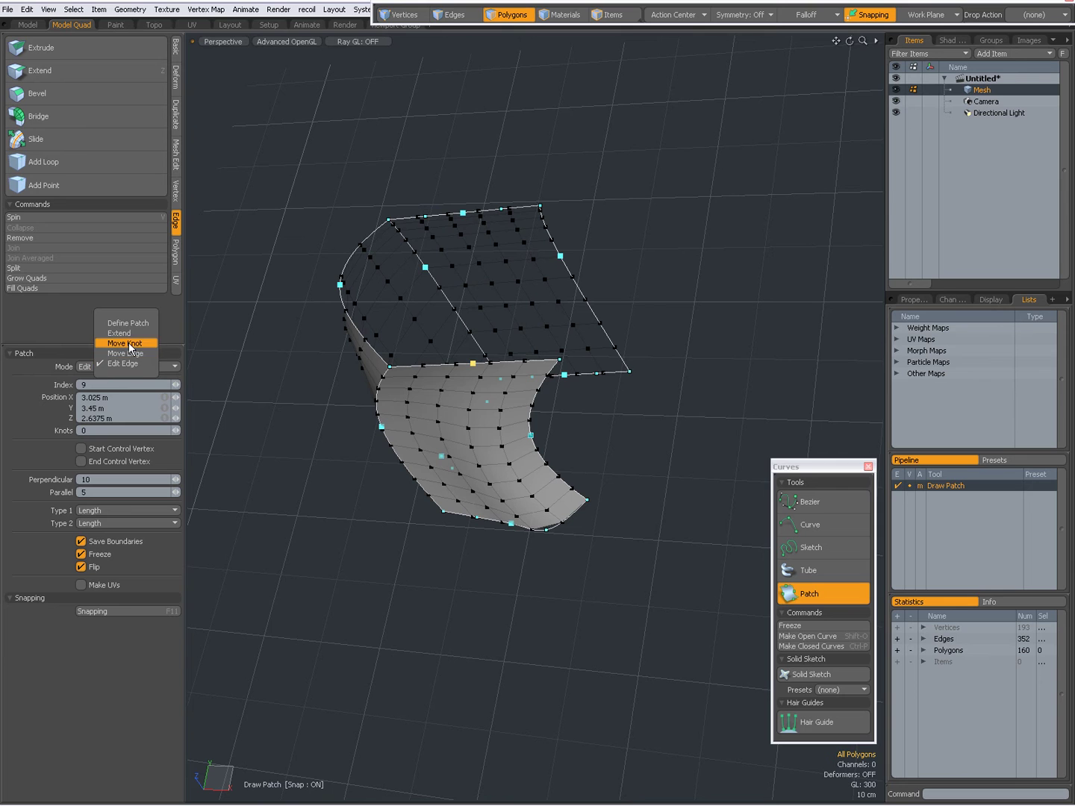
pyautogui.click(132, 346)
pyautogui.keyDown('alt'); pyautogui.moveTo(347, 447); pyautogui.dragTo(628, 466); pyautogui.keyUp('alt')
pyautogui.click(444, 399)
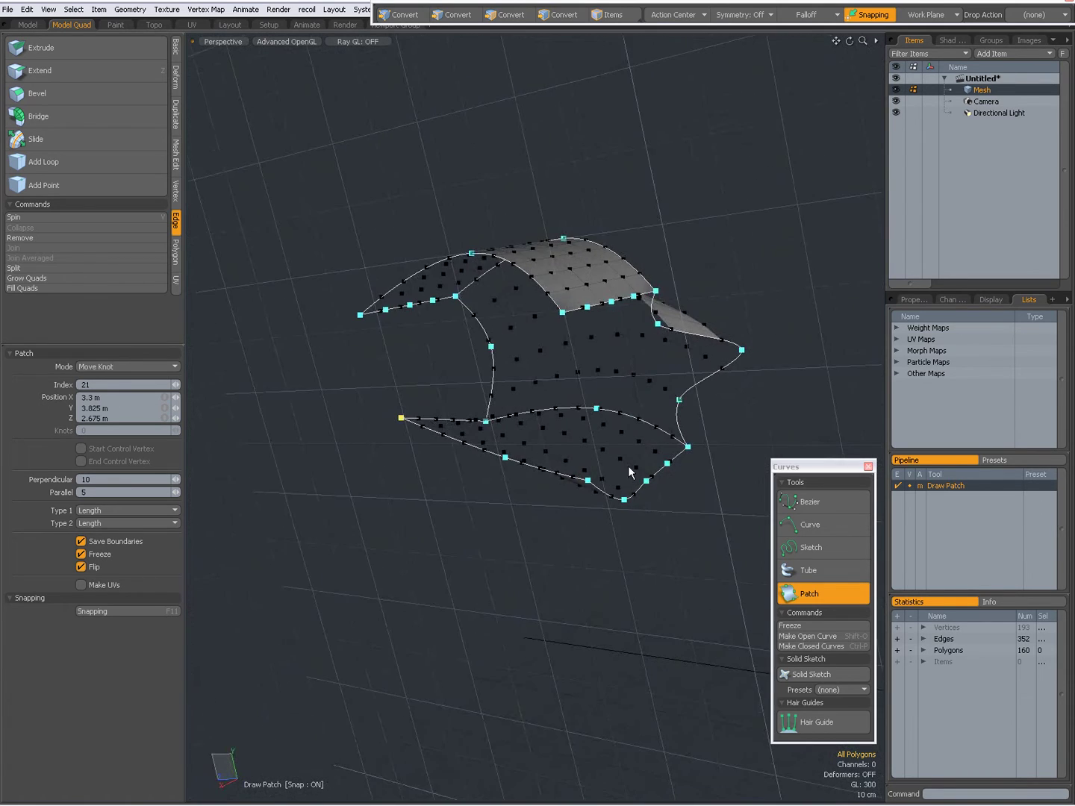
pyautogui.keyDown('alt'); pyautogui.moveTo(415, 520); pyautogui.dragTo(459, 521); pyautogui.keyUp('alt')
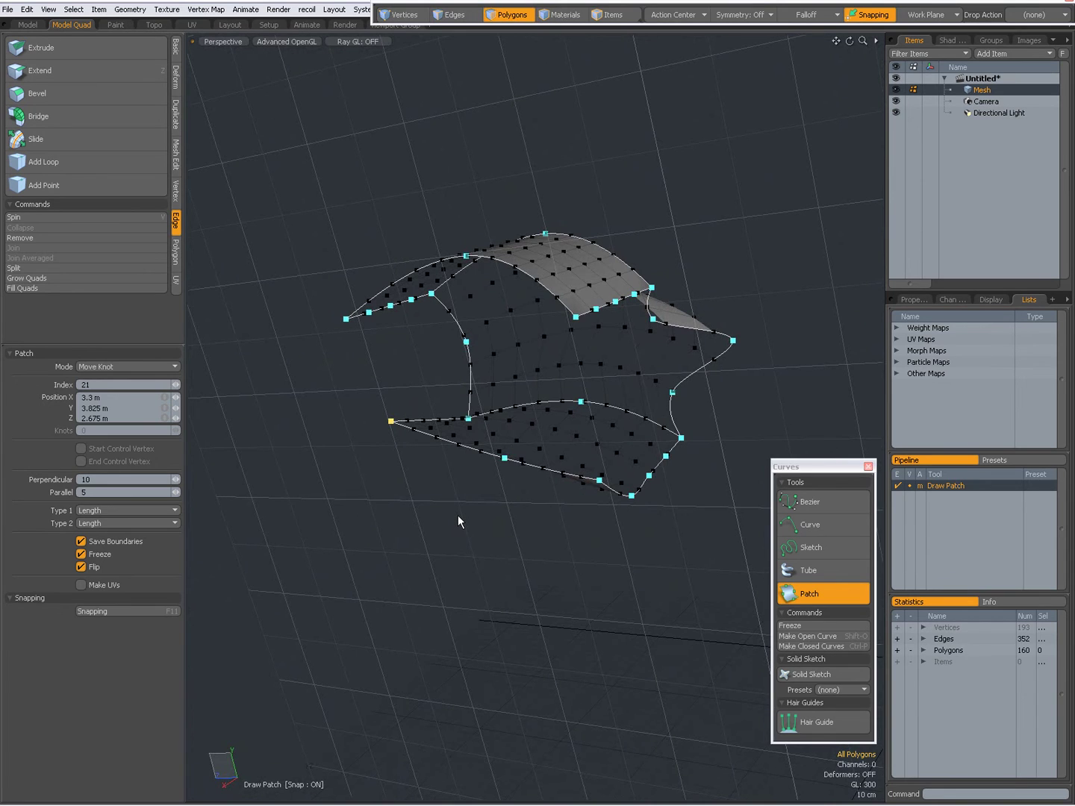
pyautogui.press('space')
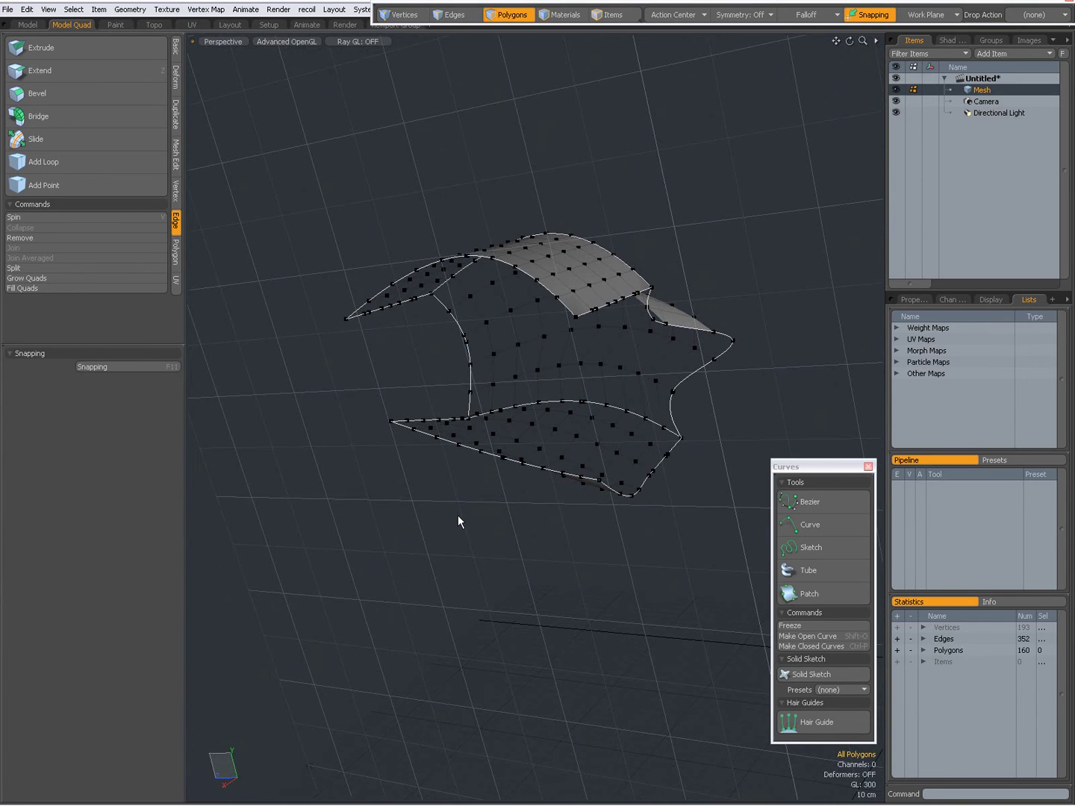
# Step: Move all connected patch polygons into a new mesh item, leaving the boundary curves, and make the original Mesh item active again
pyautogui.doubleClick(581, 275)
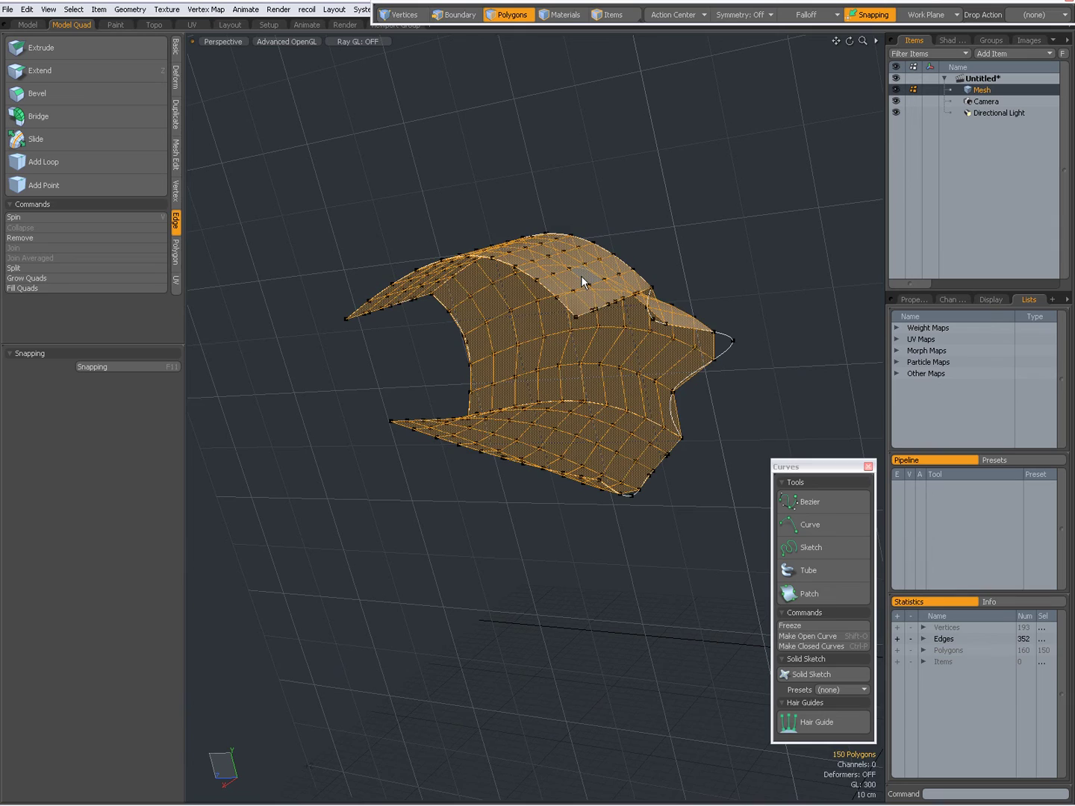
pyautogui.press('Delete')
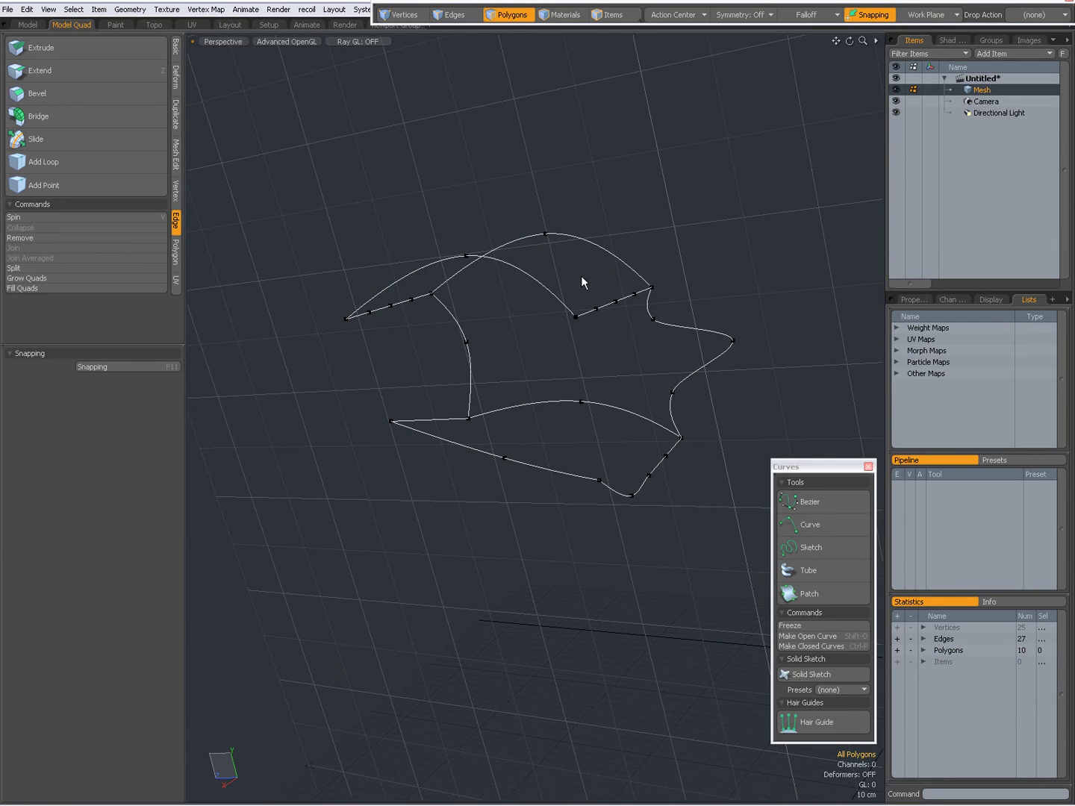
pyautogui.press('n')
pyautogui.hotkey('ctrl', 'v')
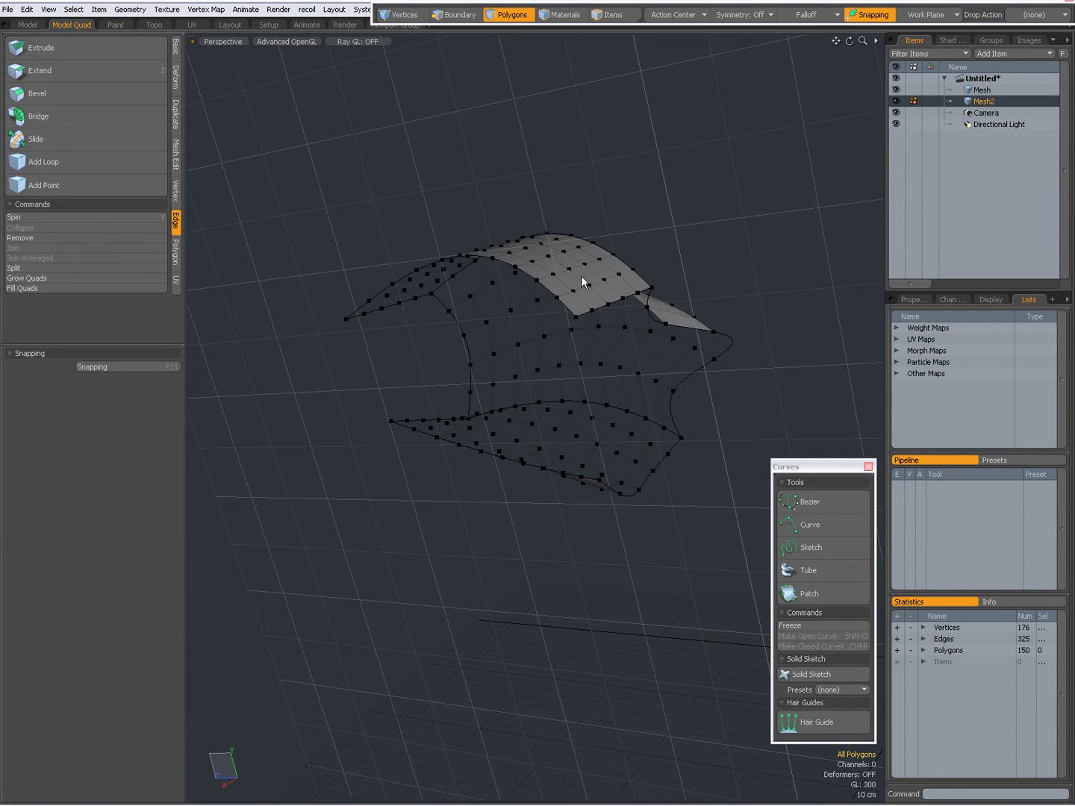
pyautogui.click(973, 91)
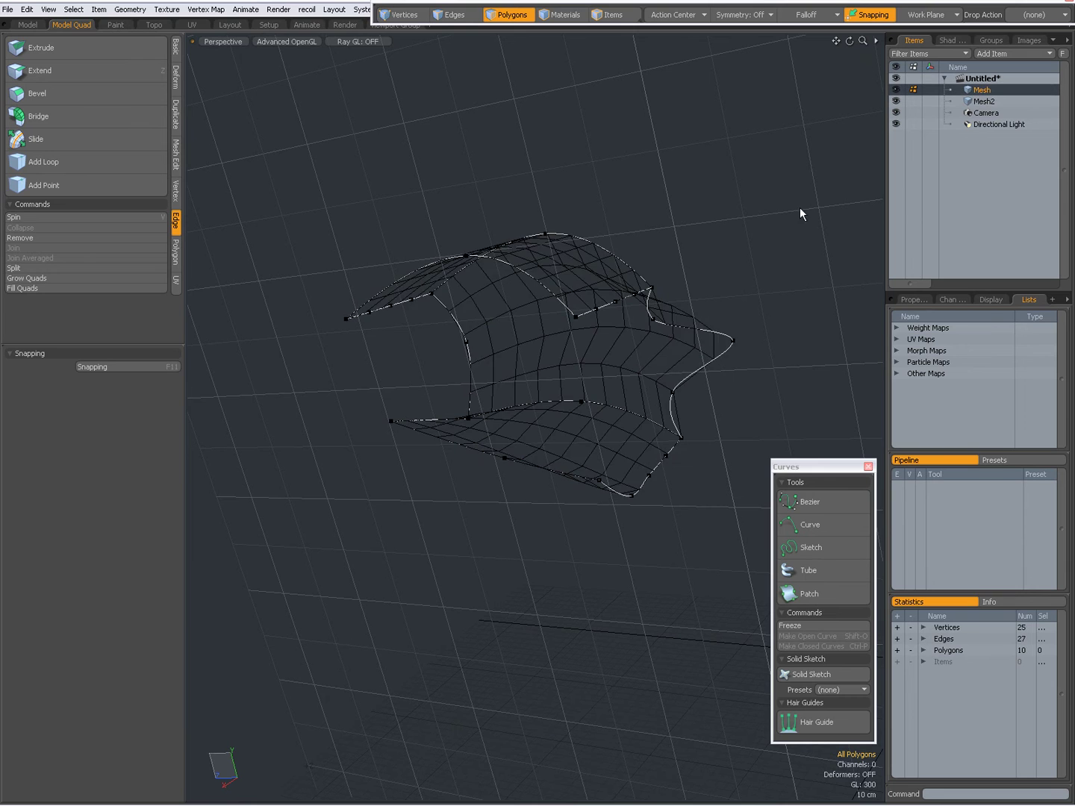
# Step: Create two straight curves joining the upper and lower extensions' outer corner vertices, one at each open end
pyautogui.keyDown('alt'); pyautogui.moveTo(800, 208); pyautogui.dragTo(386, 315); pyautogui.keyUp('alt')
pyautogui.press('1')
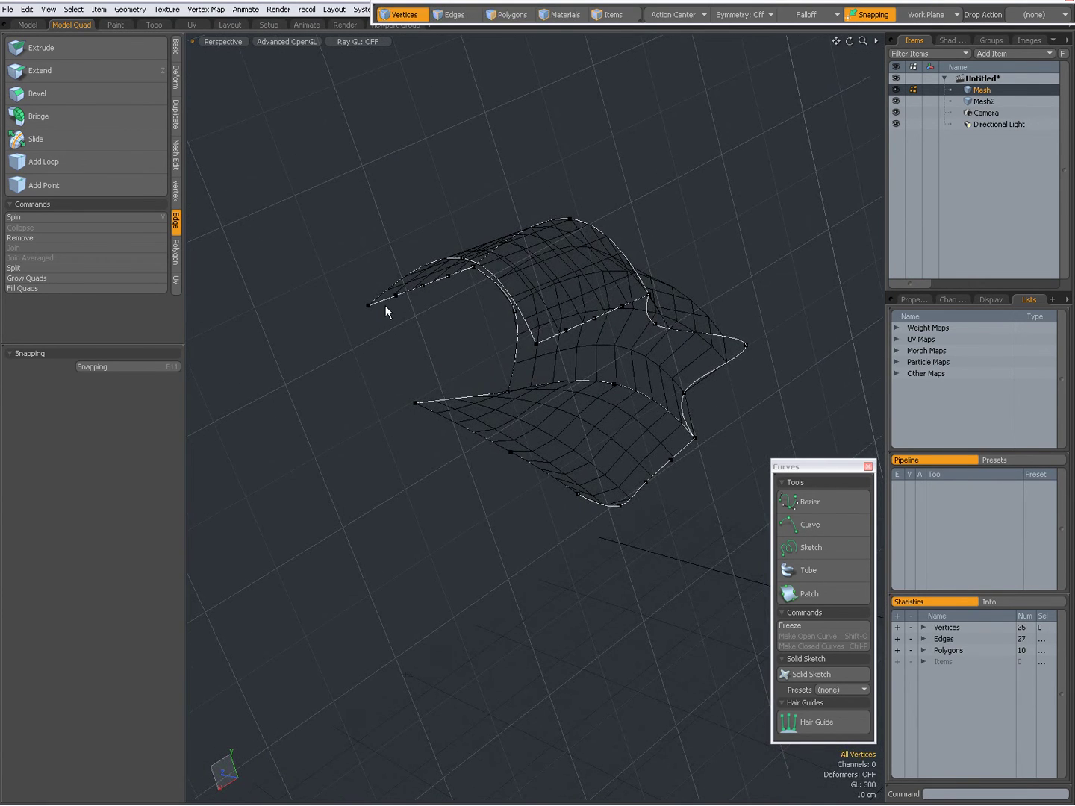
pyautogui.moveTo(381, 295)
pyautogui.mouseDown(button='right')
pyautogui.moveTo(384, 409)
pyautogui.moveTo(426, 409)
pyautogui.mouseUp(button='right')
pyautogui.press('p')
pyautogui.keyDown('alt'); pyautogui.moveTo(433, 411); pyautogui.dragTo(256, 509); pyautogui.keyUp('alt')
pyautogui.moveTo(372, 382); pyautogui.dragTo(521, 521, button='right')
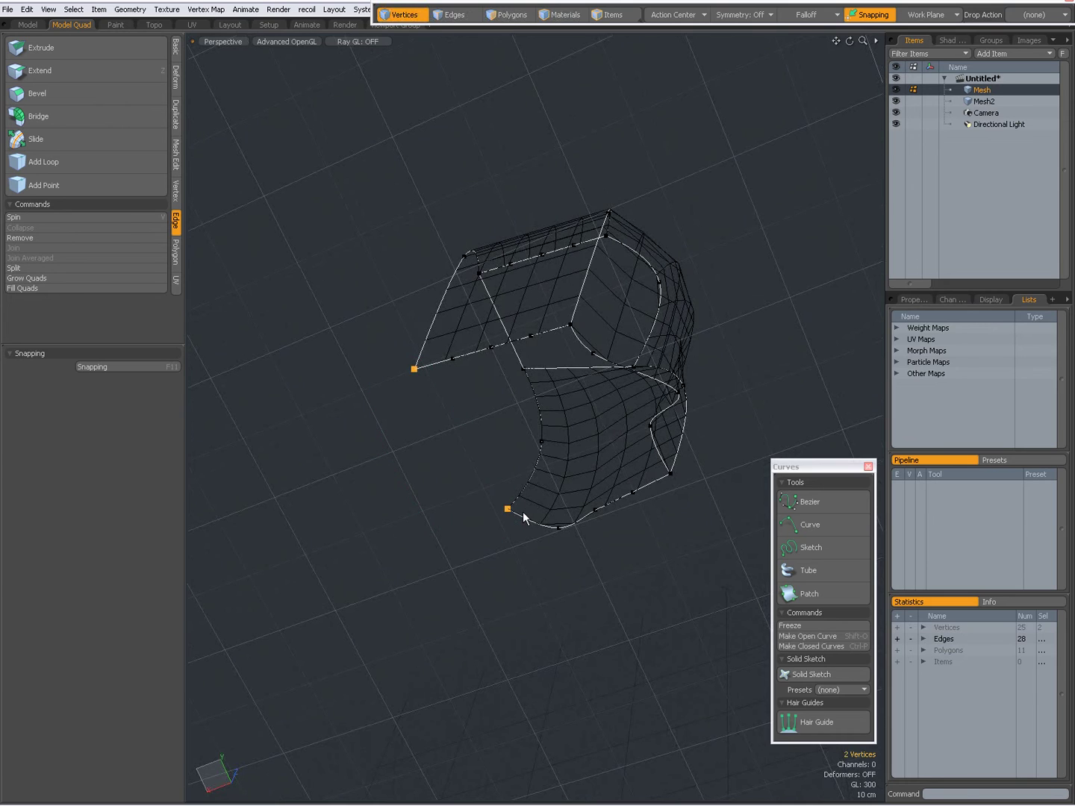
pyautogui.press('p')
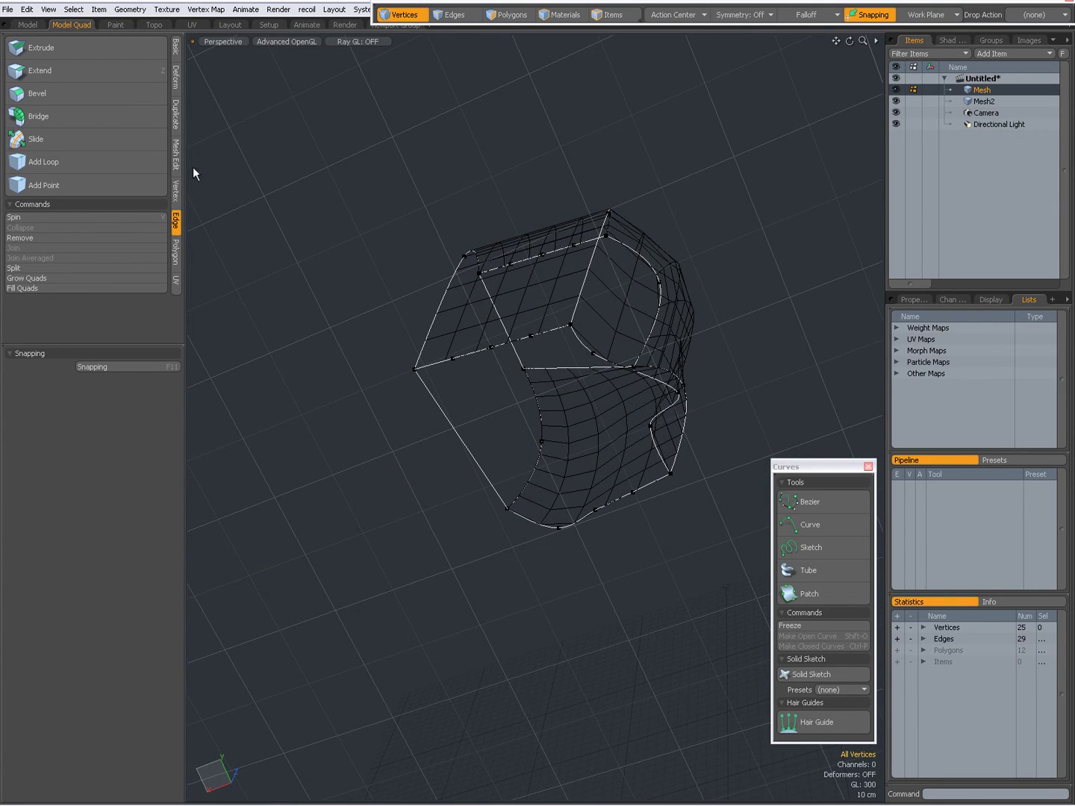
# Step: Add a point about 47 % along the second joining curve and move it to bow the curve
pyautogui.click(60, 185)
pyautogui.click(464, 444)
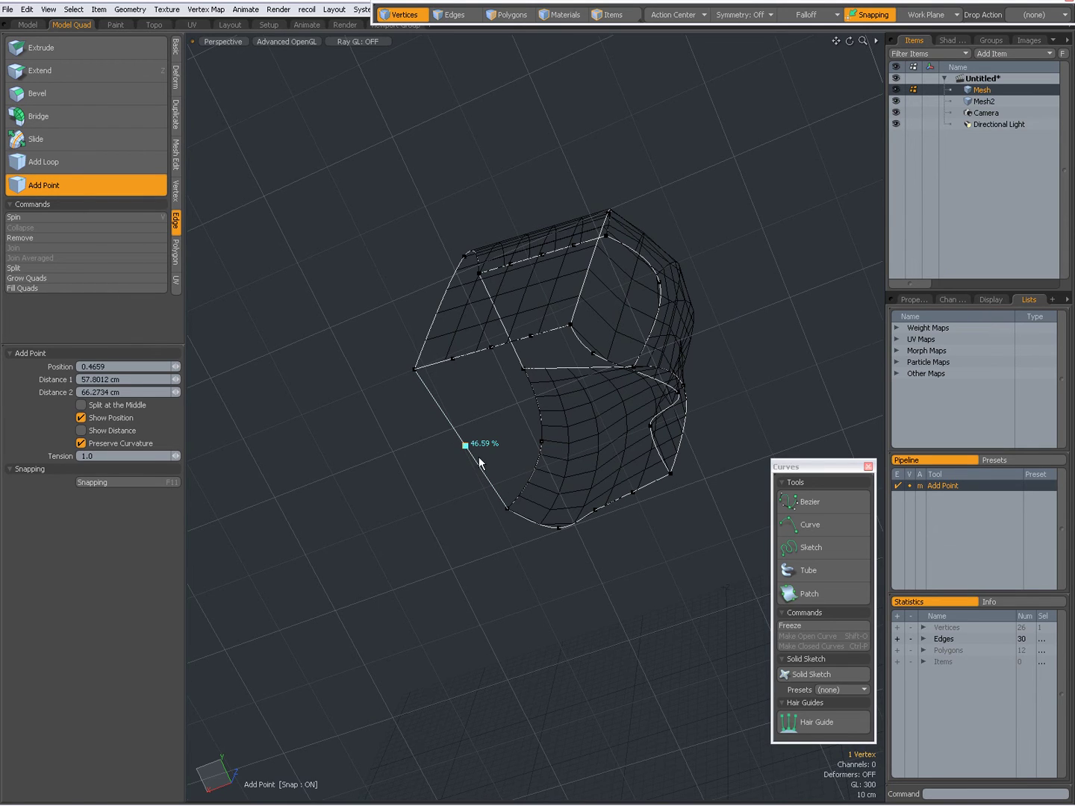
pyautogui.press('space')
pyautogui.keyDown('alt'); pyautogui.moveTo(480, 449); pyautogui.dragTo(651, 415); pyautogui.keyUp('alt')
pyautogui.press('w')
pyautogui.press('space')
pyautogui.click(520, 447)
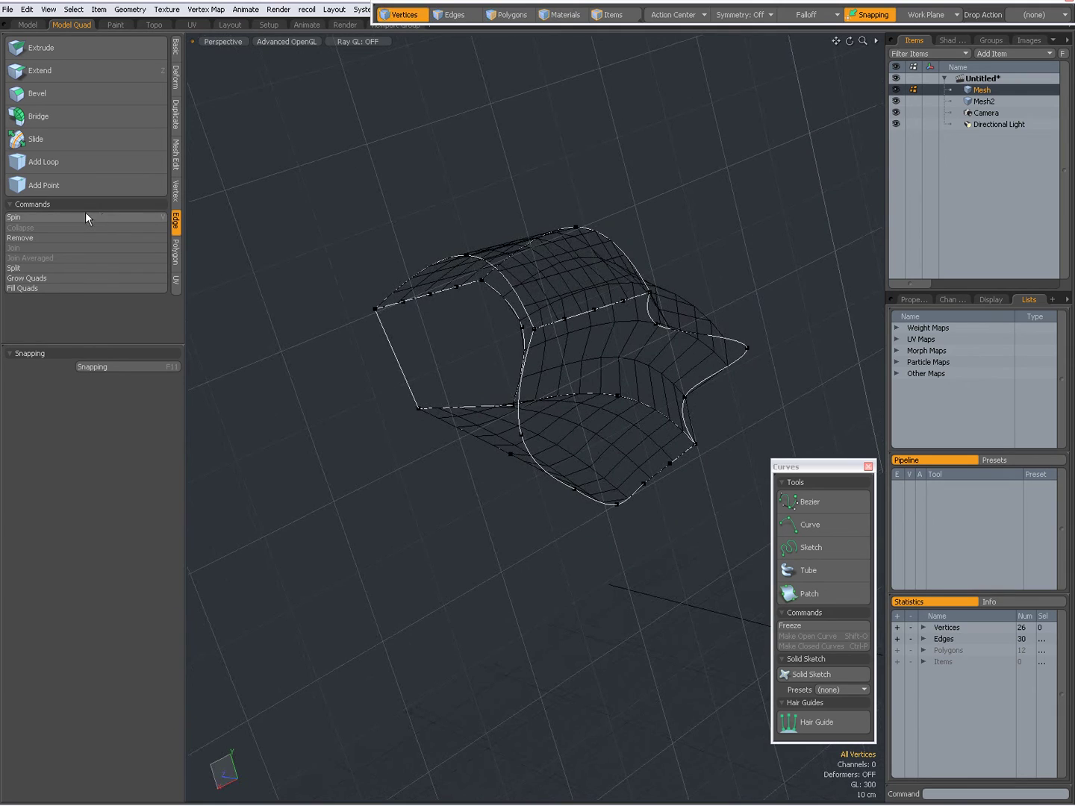
# Step: In the Patch tool's Define Patch mode, build a patch from the two joining curves and the extensions' upper and lower outer curves
pyautogui.click(810, 594)
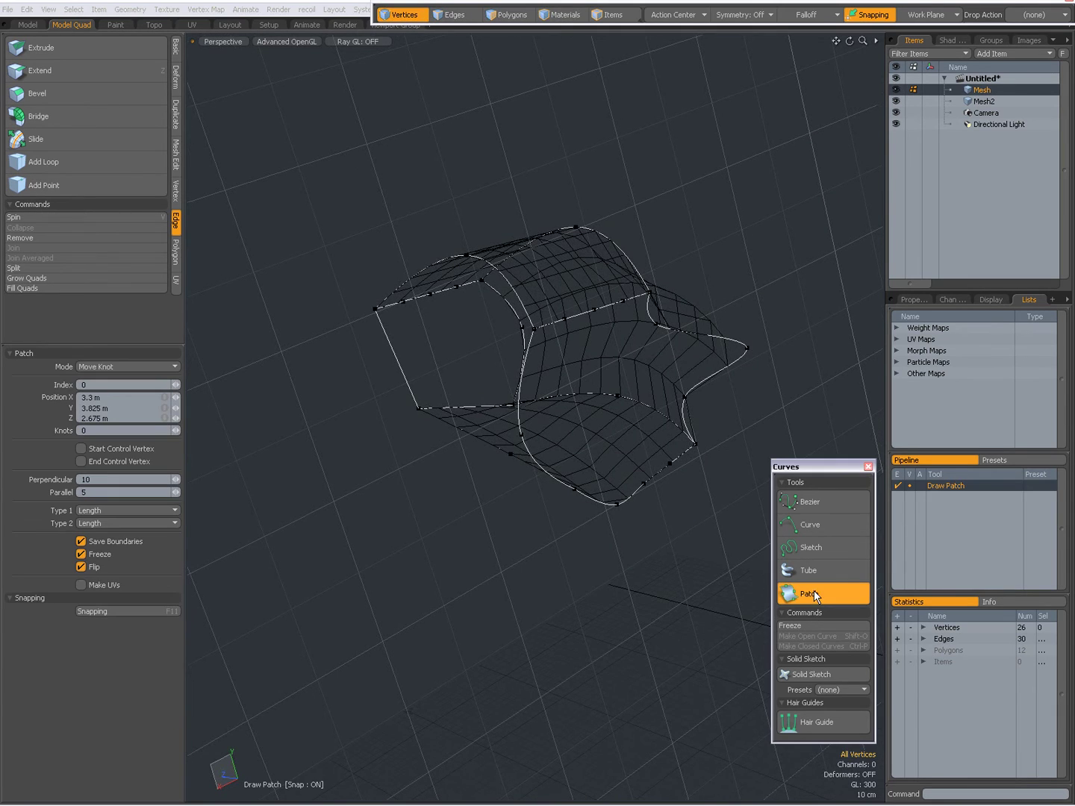
pyautogui.click(343, 478)
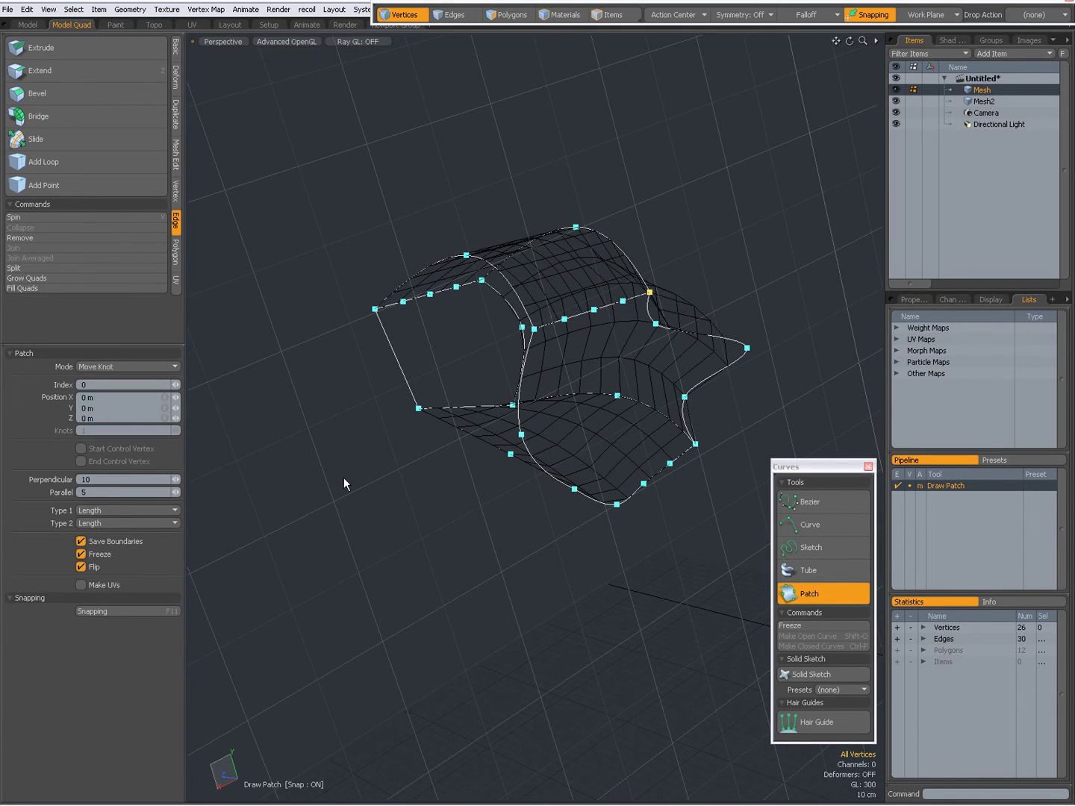
pyautogui.click(142, 368)
pyautogui.click(141, 348)
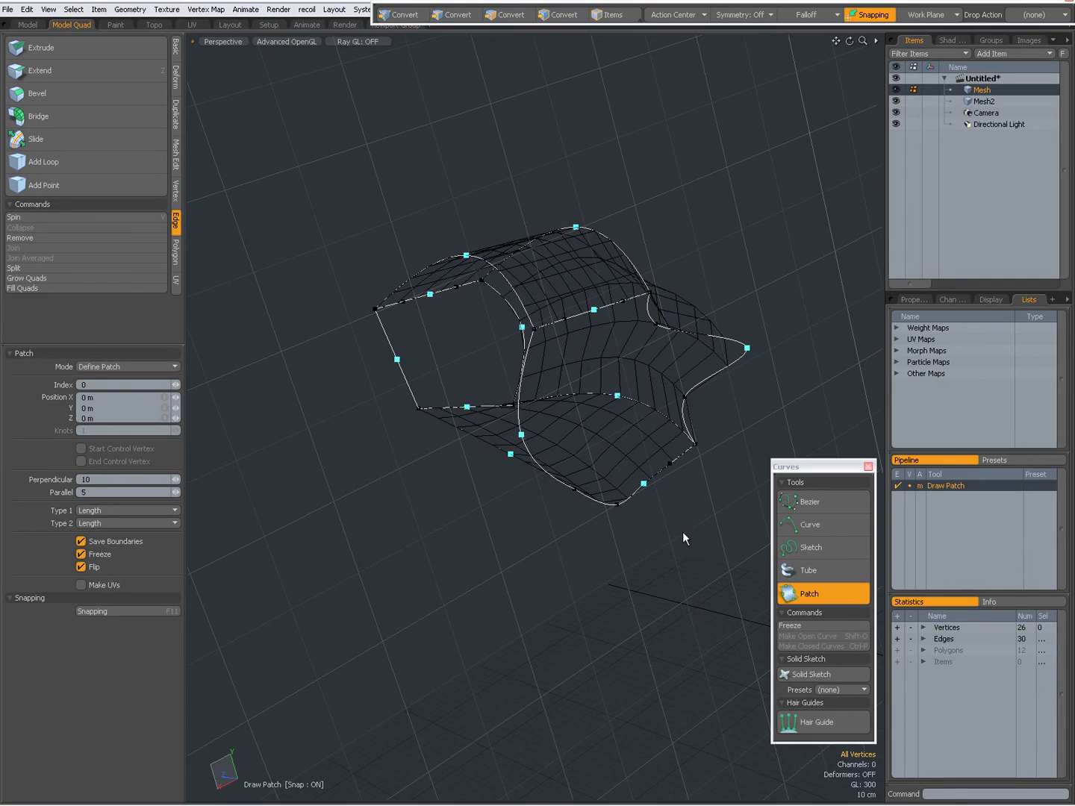
pyautogui.keyDown('alt'); pyautogui.moveTo(682, 533); pyautogui.dragTo(548, 514); pyautogui.keyUp('alt')
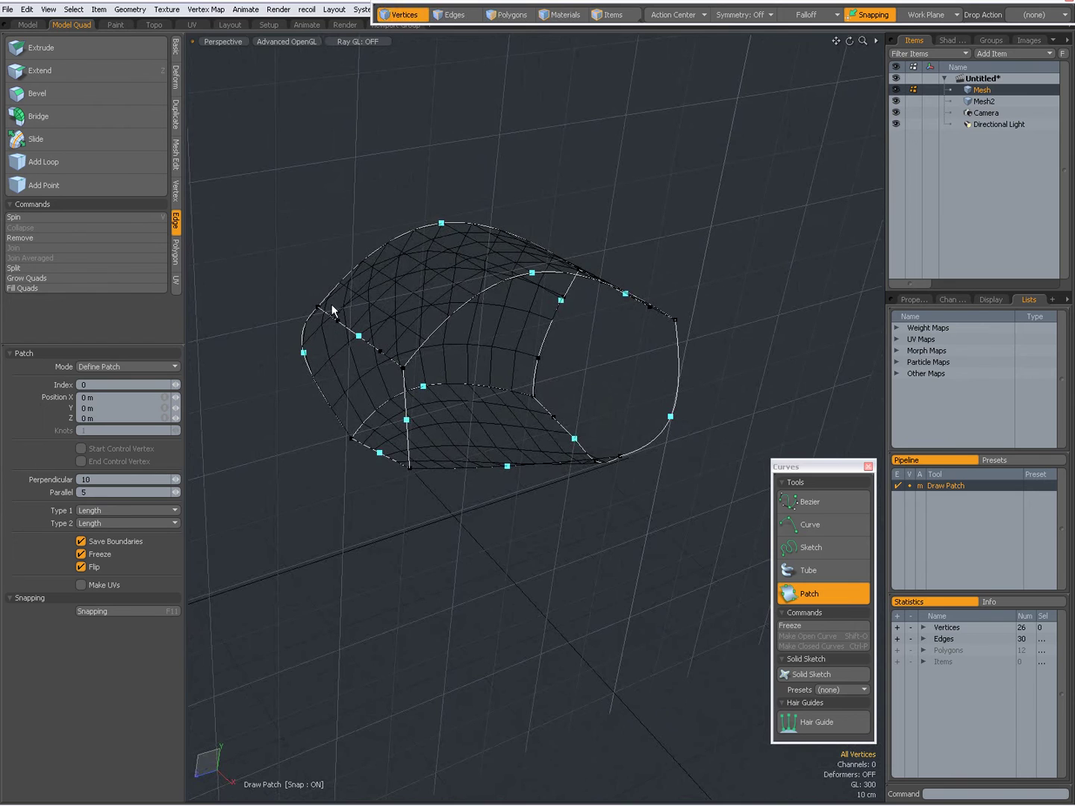
pyautogui.keyDown('alt'); pyautogui.moveTo(514, 375); pyautogui.dragTo(563, 378); pyautogui.keyUp('alt')
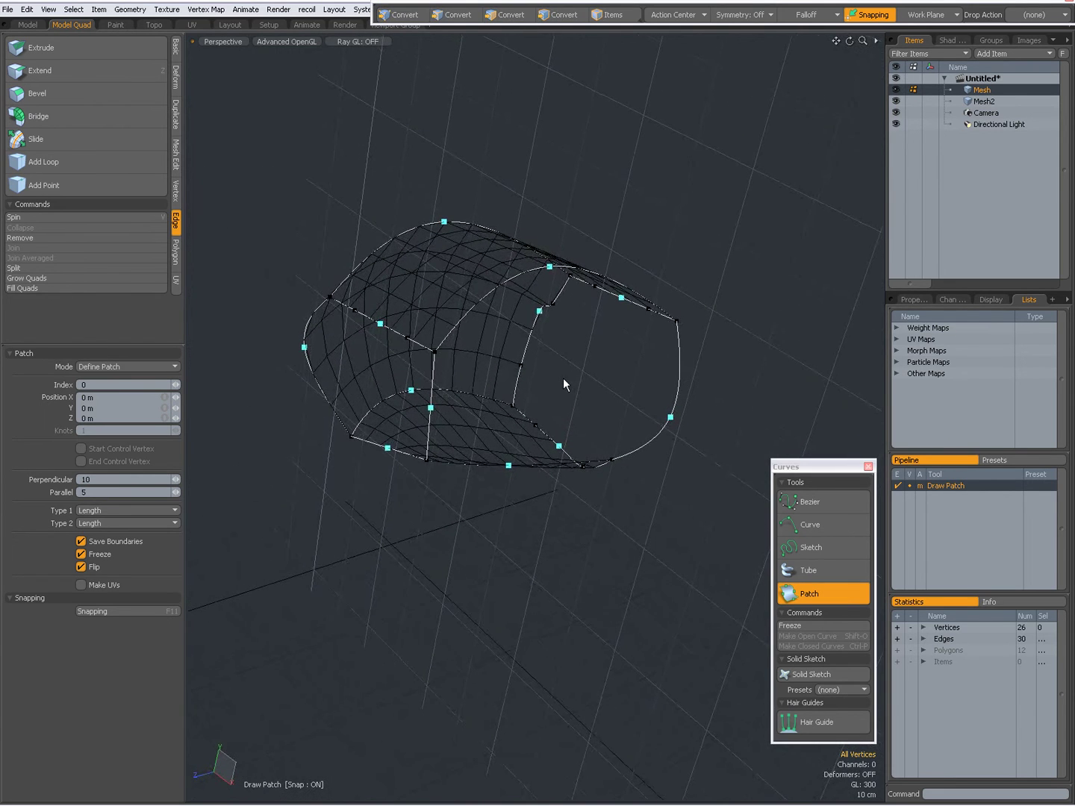
pyautogui.keyDown('alt'); pyautogui.moveTo(505, 404); pyautogui.dragTo(482, 420); pyautogui.keyUp('alt')
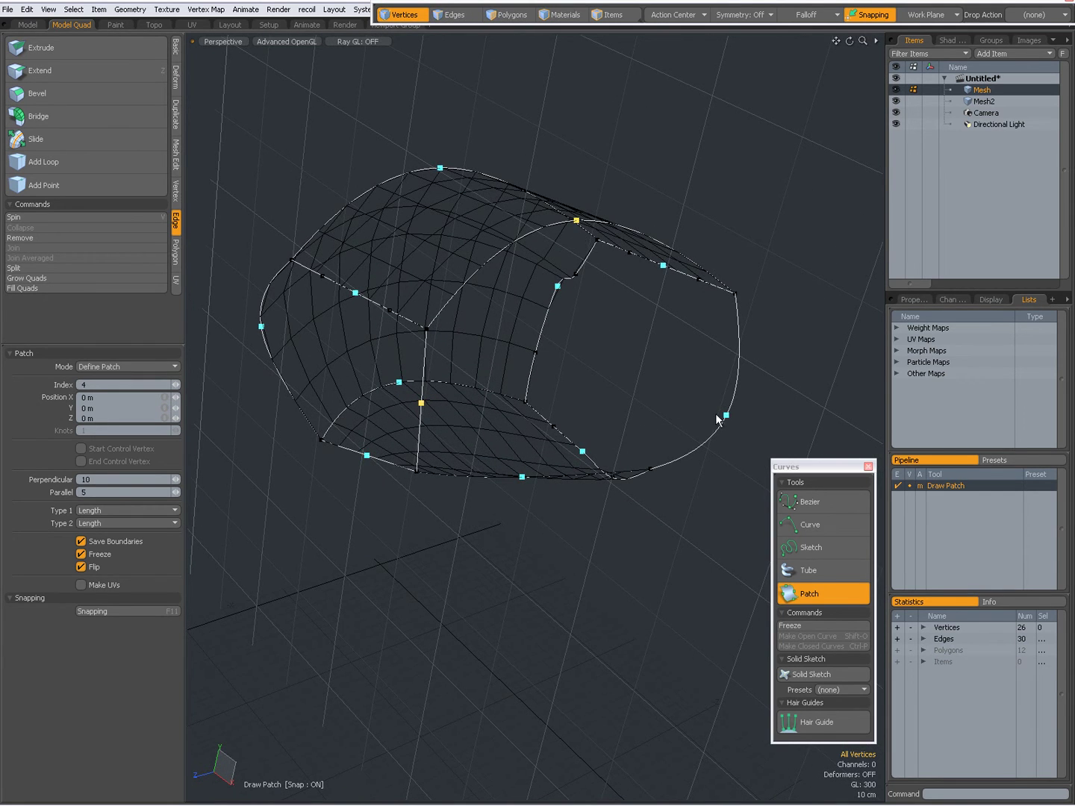
pyautogui.click(523, 476)
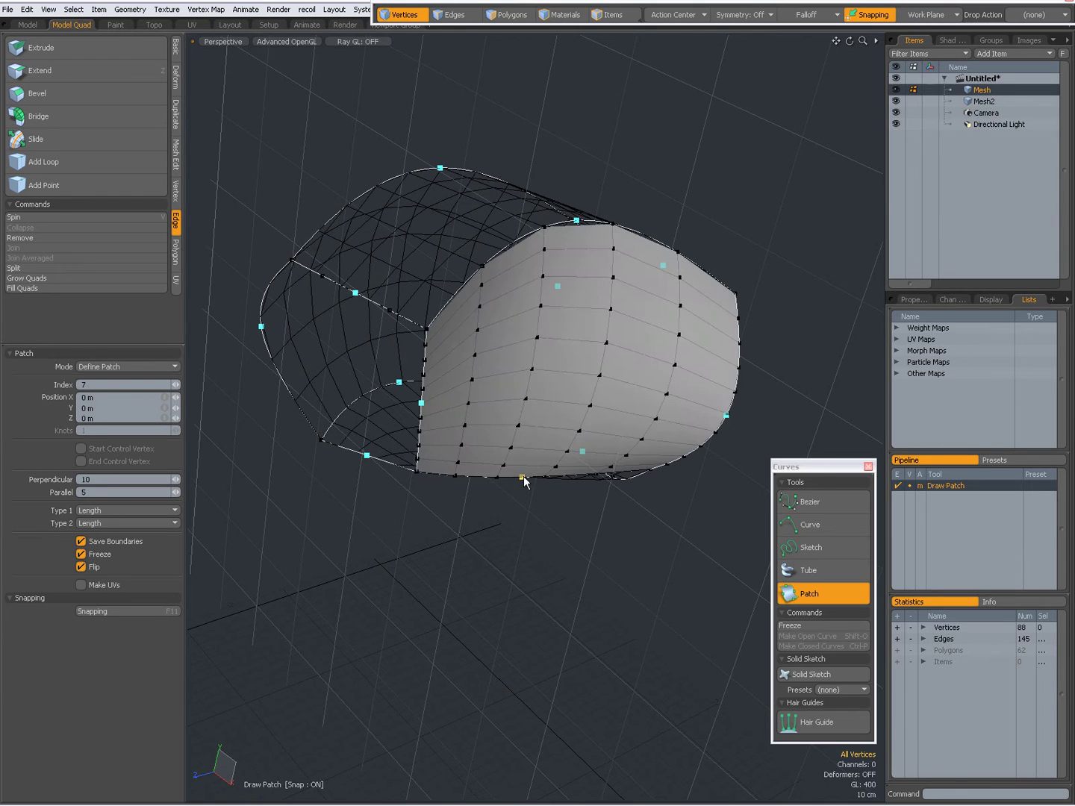
# Step: Set the new front patch's segment counts to 5 perpendicular and 10 parallel
pyautogui.keyDown('alt'); pyautogui.moveTo(545, 468); pyautogui.dragTo(534, 347); pyautogui.keyUp('alt')
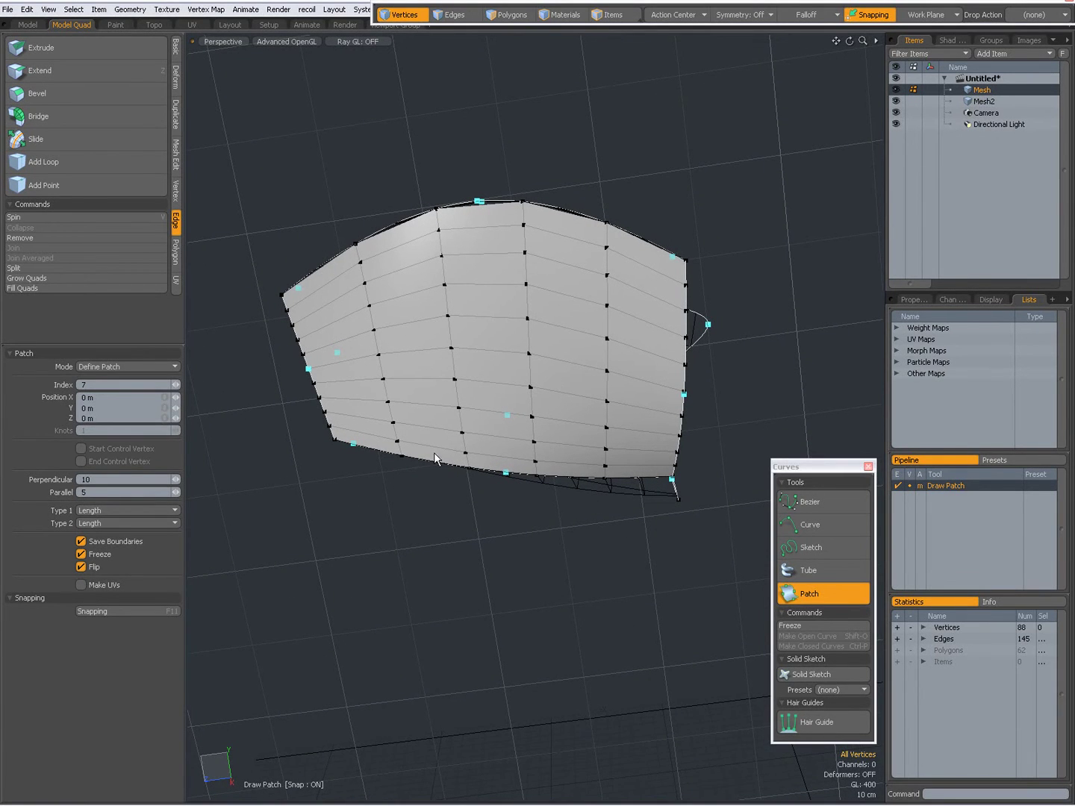
pyautogui.keyDown('alt'); pyautogui.moveTo(527, 401); pyautogui.dragTo(534, 339); pyautogui.keyUp('alt')
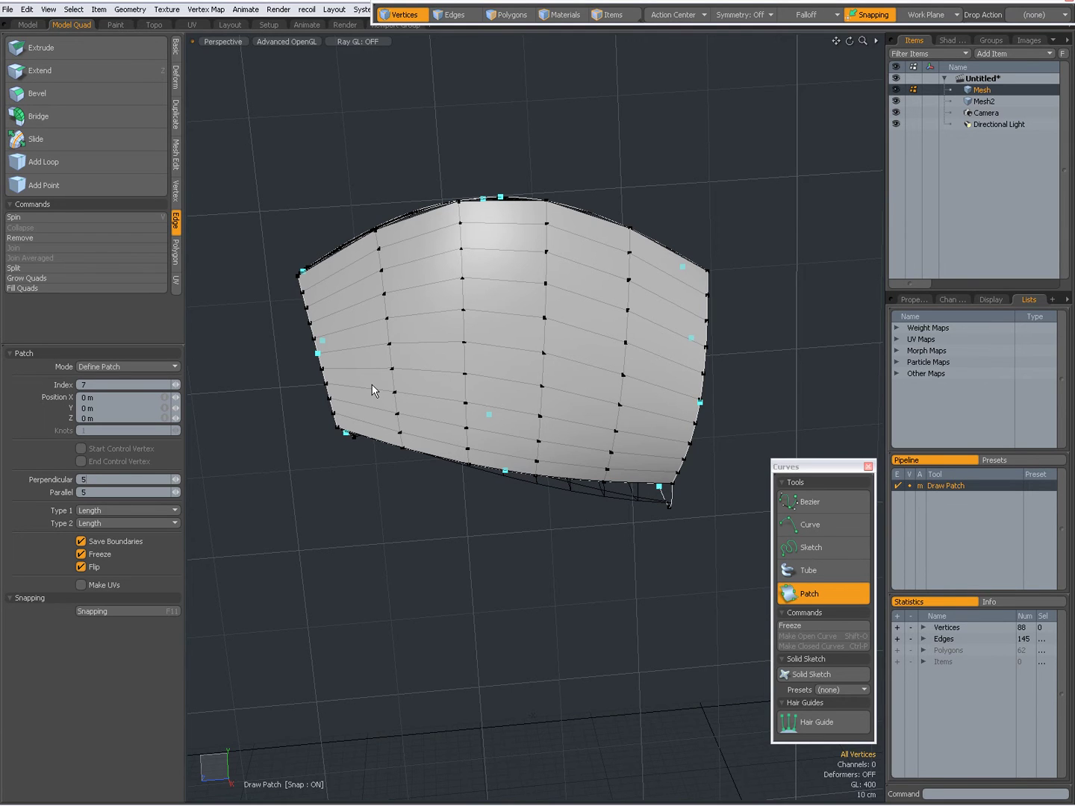
pyautogui.press('Return')
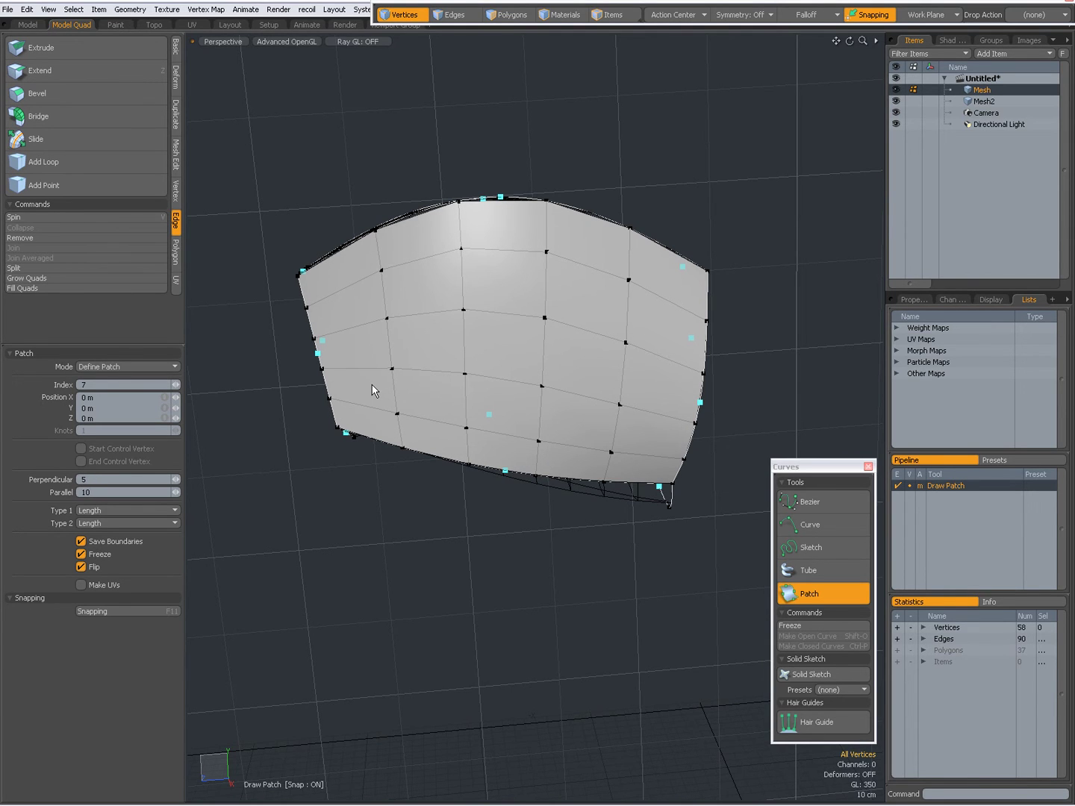
# Step: In Extend mode, extend the front patch's side edge across the open end to about X 2.22 m, Y 4.03 m, Z 2.74 m
pyautogui.keyDown('alt'); pyautogui.moveTo(758, 277); pyautogui.dragTo(595, 274); pyautogui.keyUp('alt')
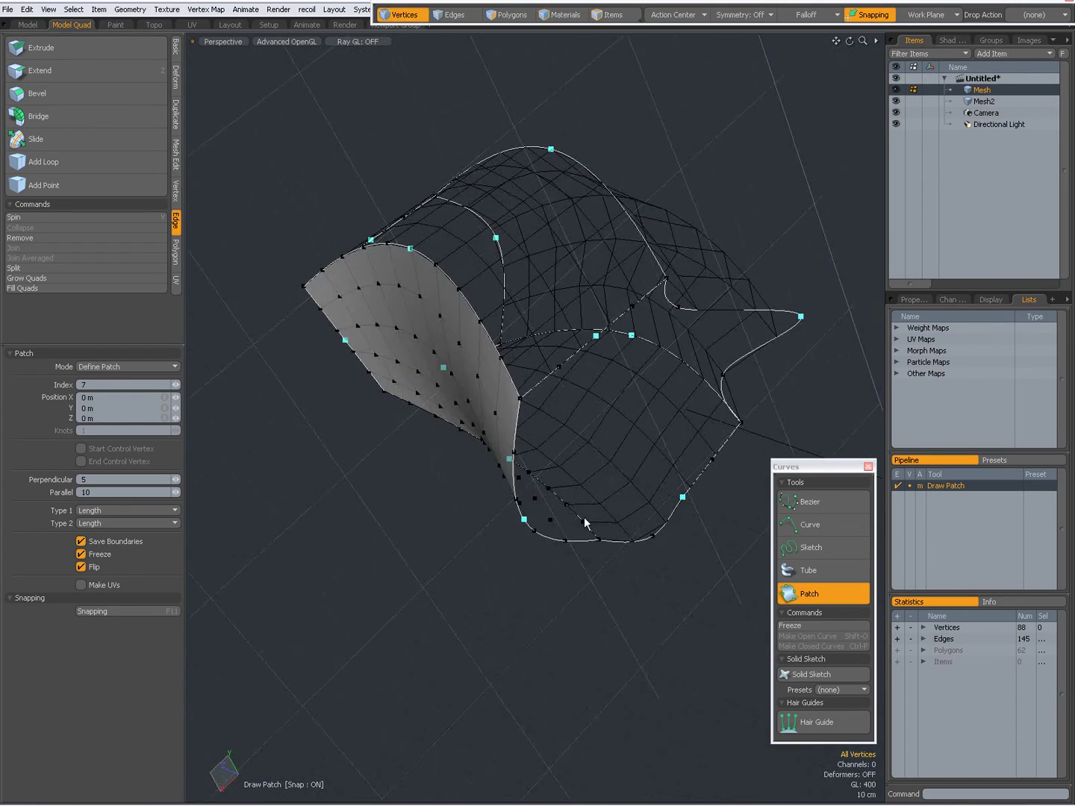
pyautogui.keyDown('alt'); pyautogui.moveTo(585, 523); pyautogui.dragTo(581, 348); pyautogui.keyUp('alt')
pyautogui.keyDown('alt'); pyautogui.moveTo(409, 374); pyautogui.dragTo(497, 447); pyautogui.keyUp('alt')
pyautogui.click(110, 363)
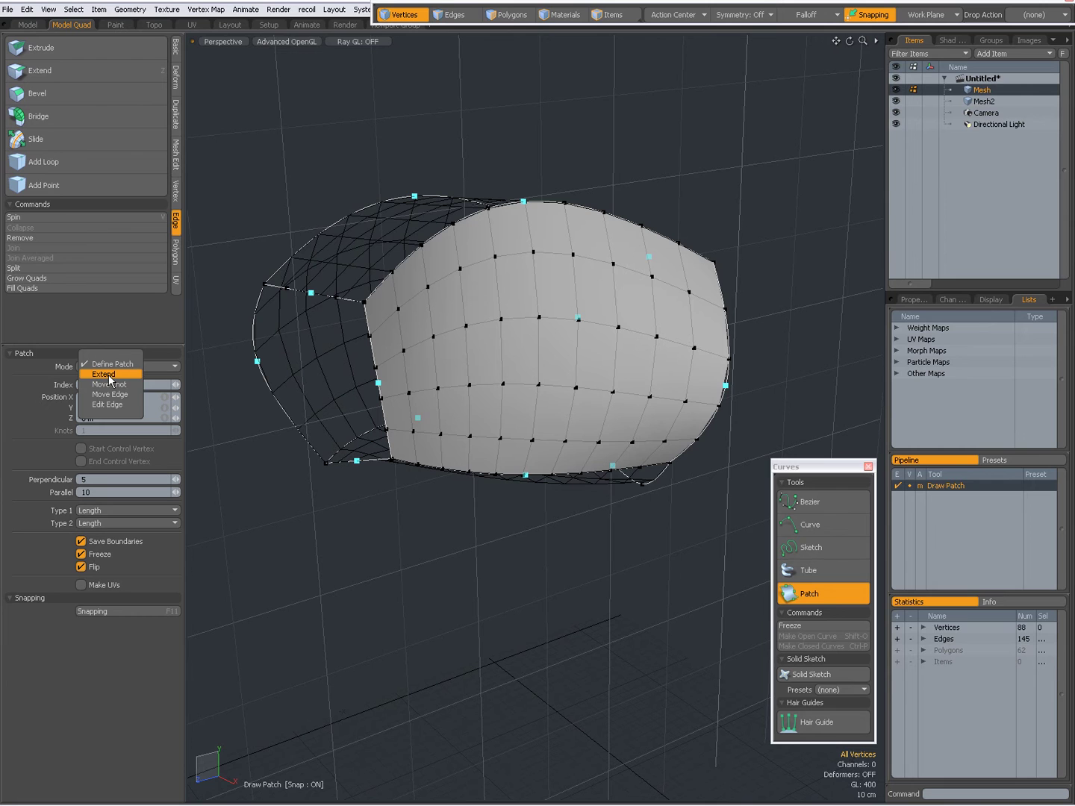
pyautogui.click(111, 374)
pyautogui.keyDown('alt'); pyautogui.moveTo(333, 466); pyautogui.dragTo(477, 431); pyautogui.keyUp('alt')
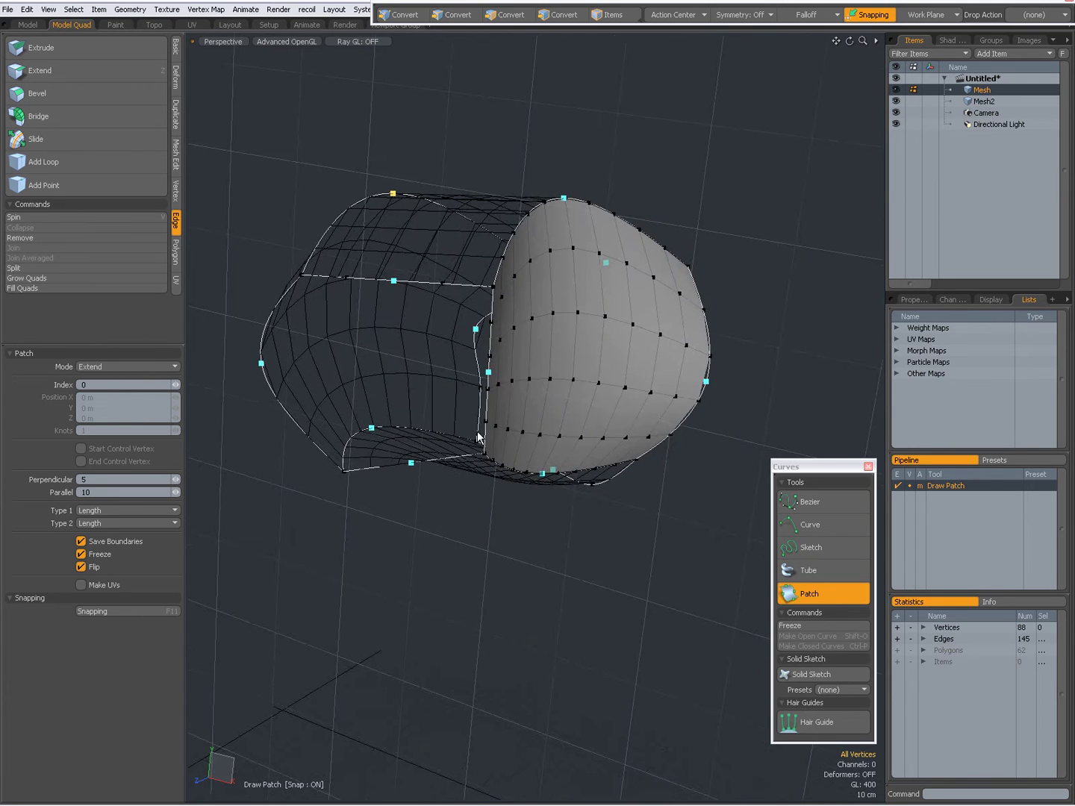
pyautogui.click(488, 370)
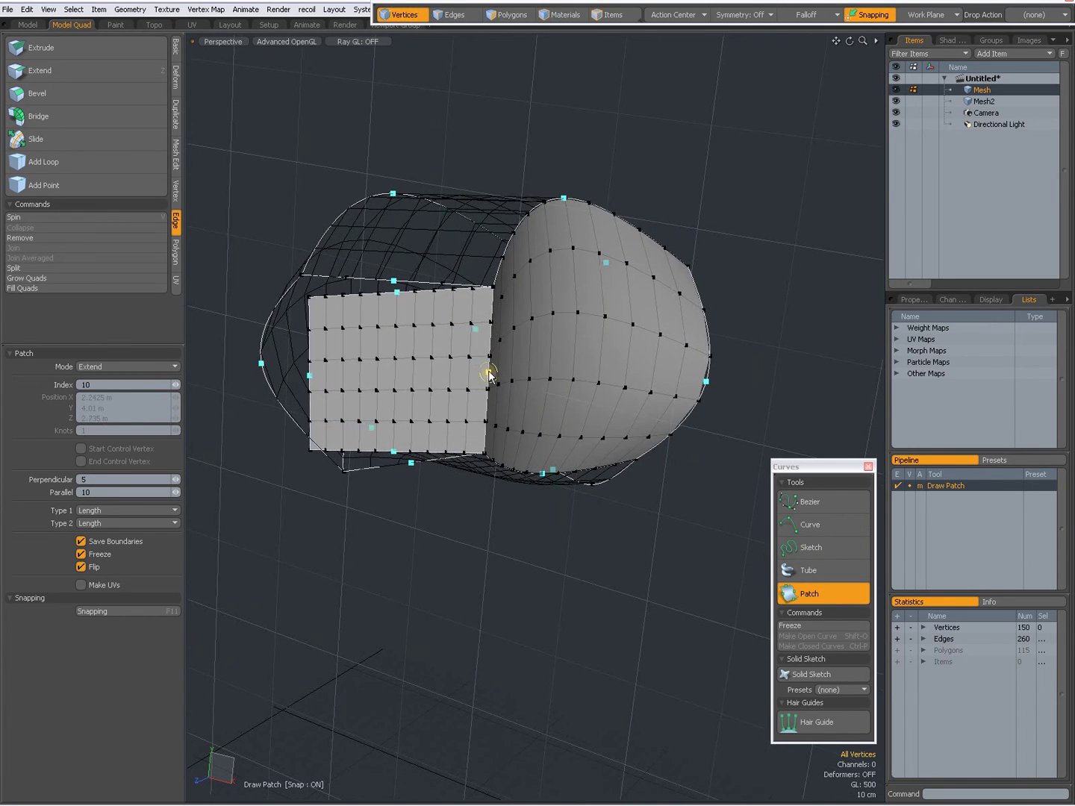
pyautogui.moveTo(488, 370)
pyautogui.mouseDown()
pyautogui.moveTo(347, 385)
pyautogui.moveTo(474, 413)
pyautogui.moveTo(415, 355)
pyautogui.mouseUp()
# Step: In Edit Edge mode, set the new side extension's outer edge to 1 knot, and switch to Move Knot mode
pyautogui.click(127, 367)
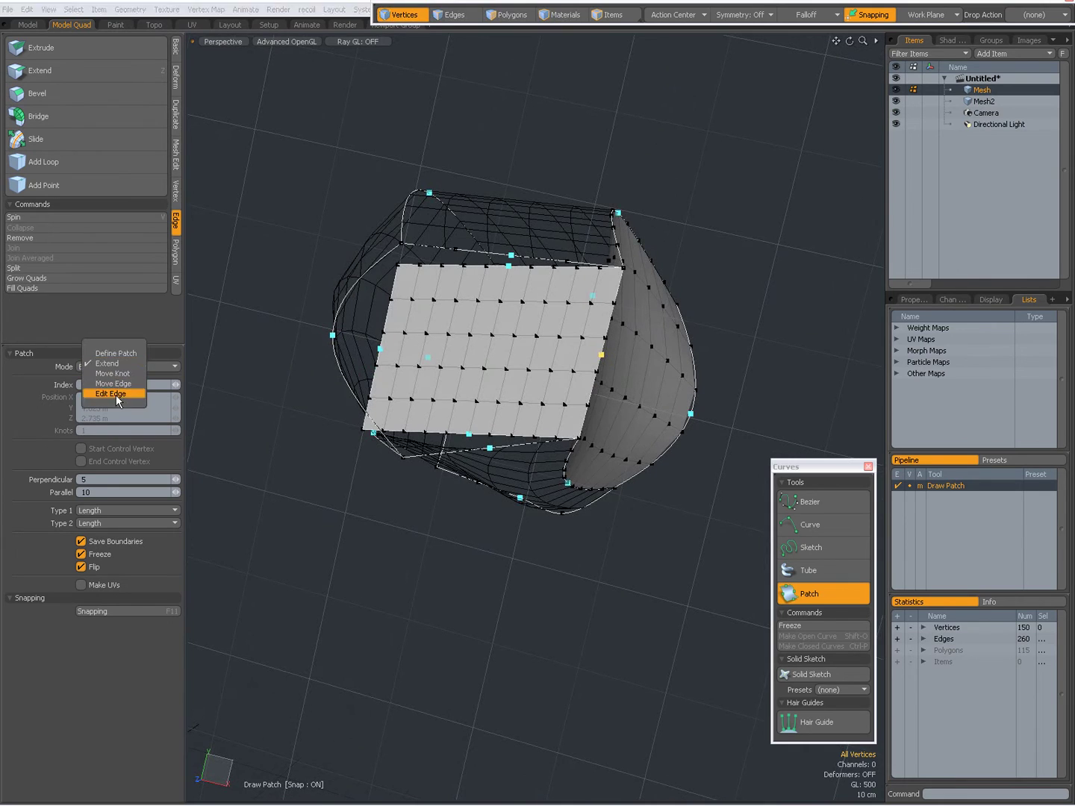
pyautogui.click(116, 393)
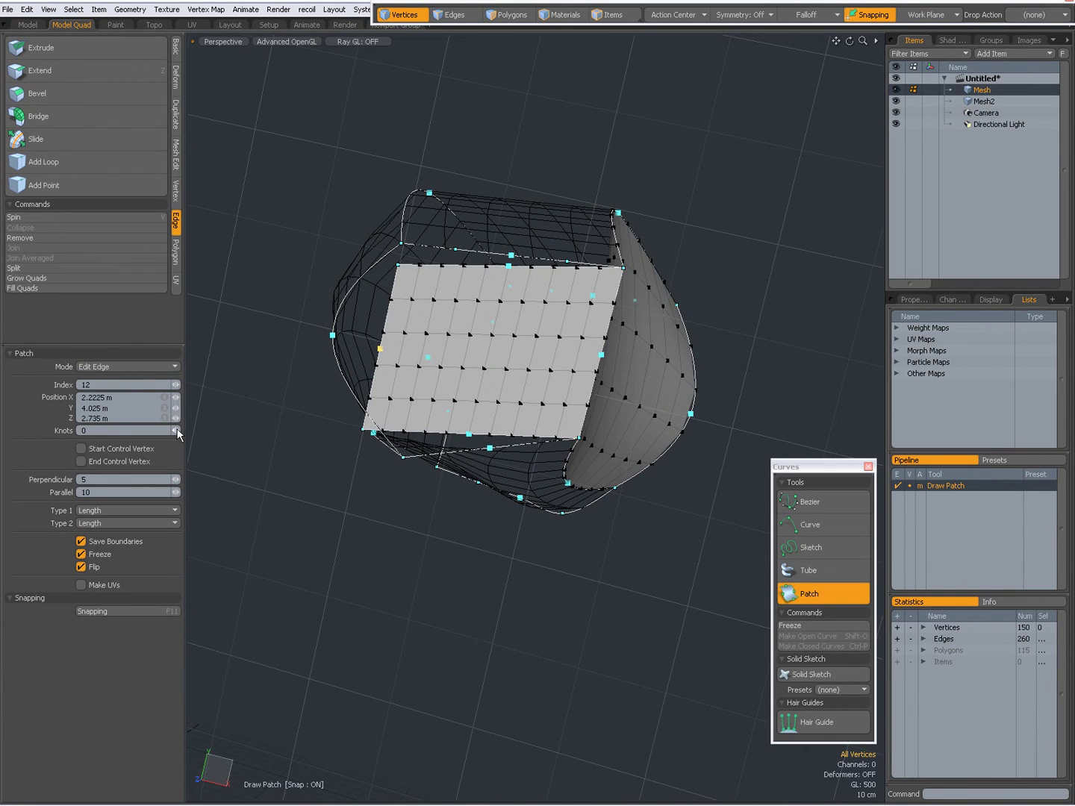
pyautogui.click(131, 366)
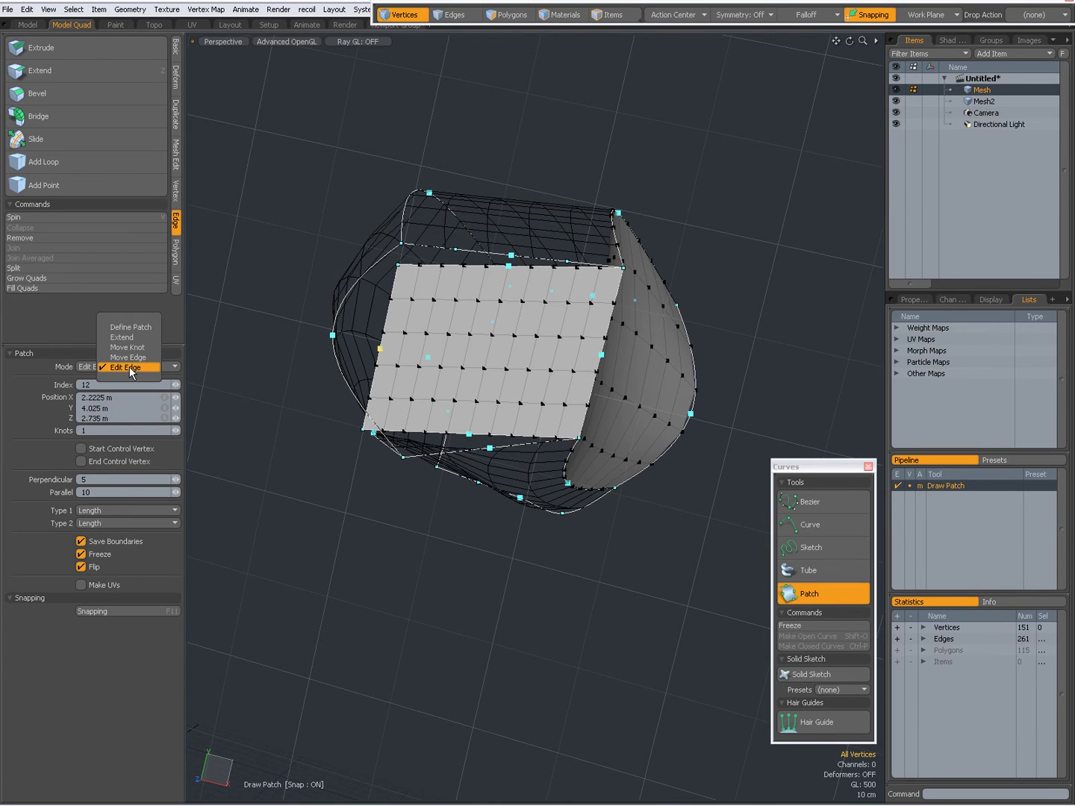
pyautogui.click(130, 350)
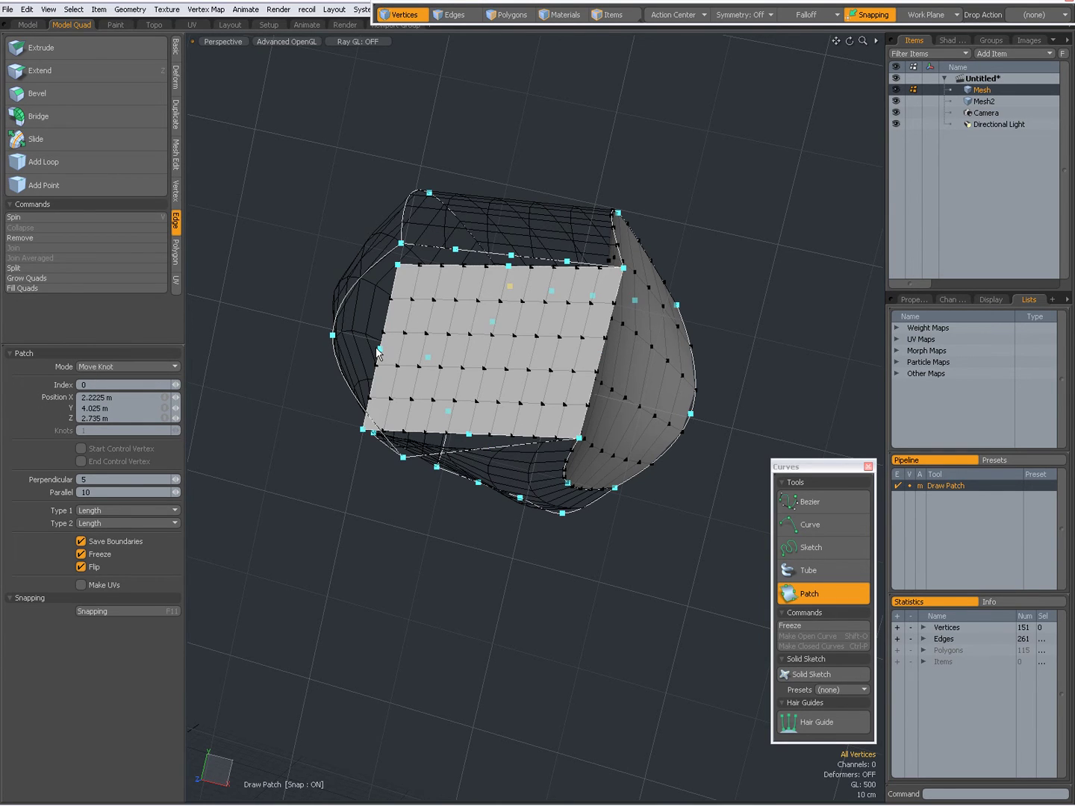
# Step: Snap the side extension's two outer corner knots to the opening's corners and move its middle knot to about (1.96, 4.03, 2.73) m
pyautogui.moveTo(378, 352); pyautogui.dragTo(333, 334)
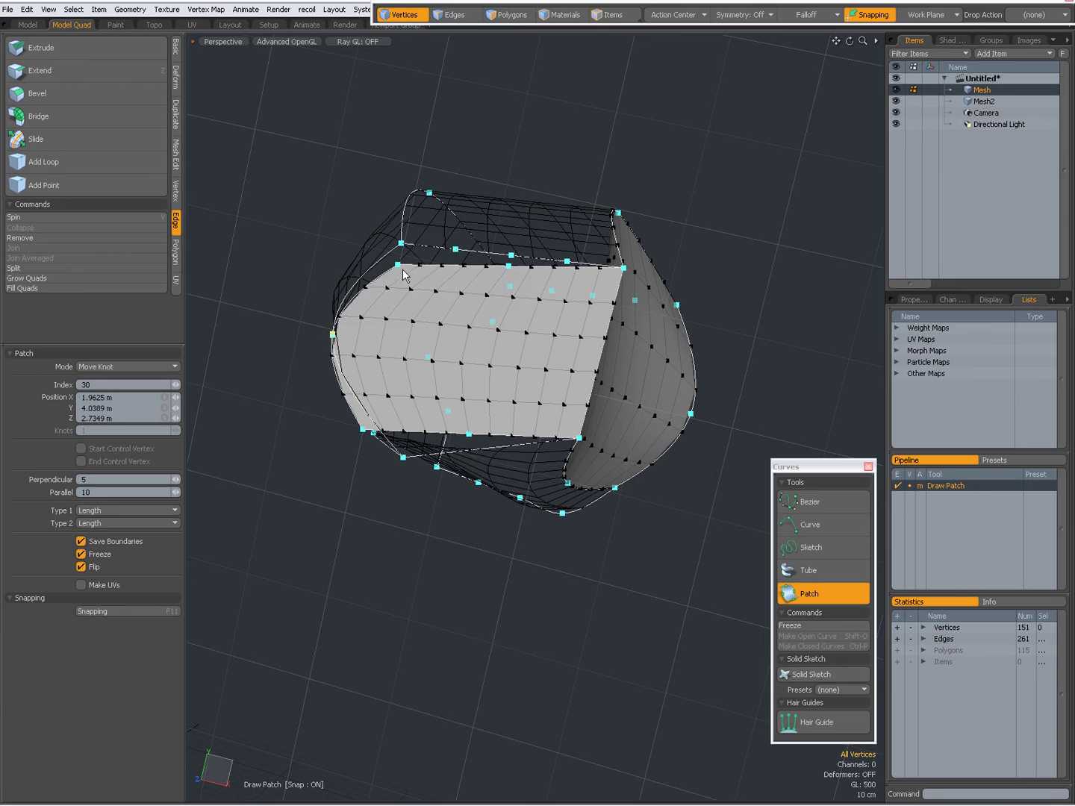
pyautogui.moveTo(398, 265); pyautogui.dragTo(401, 243)
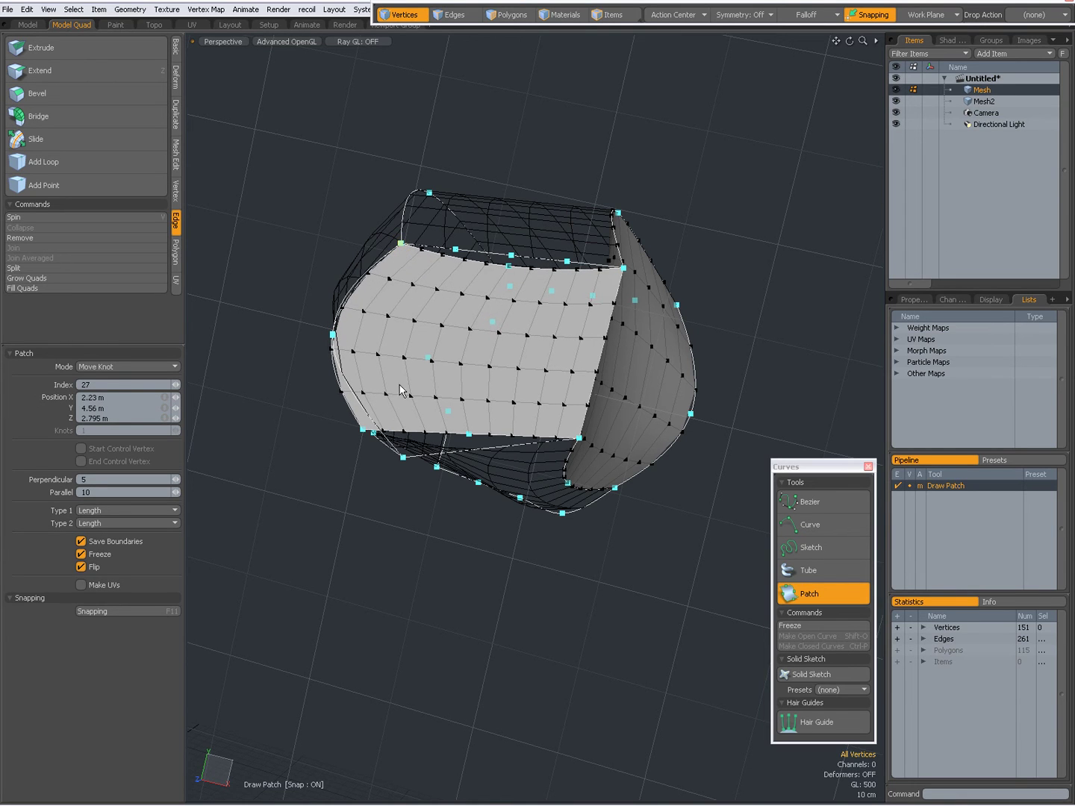
pyautogui.moveTo(365, 434); pyautogui.dragTo(403, 455)
pyautogui.moveTo(333, 335); pyautogui.dragTo(519, 440)
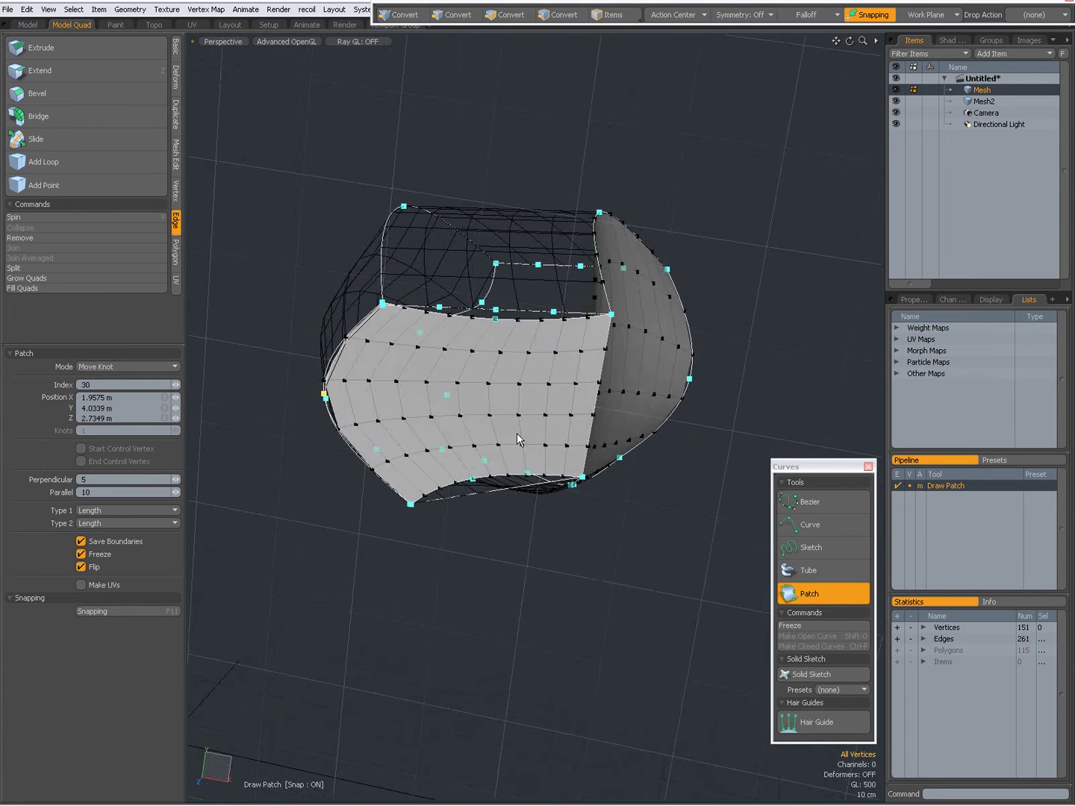
# Step: Move the side extension's upper-edge knot to about (2.77, 4.62, 2.80) m and its lower-edge knot to about (2.86, 3.66, 2.68) m
pyautogui.keyDown('alt'); pyautogui.moveTo(507, 365); pyautogui.dragTo(492, 325); pyautogui.keyUp('alt')
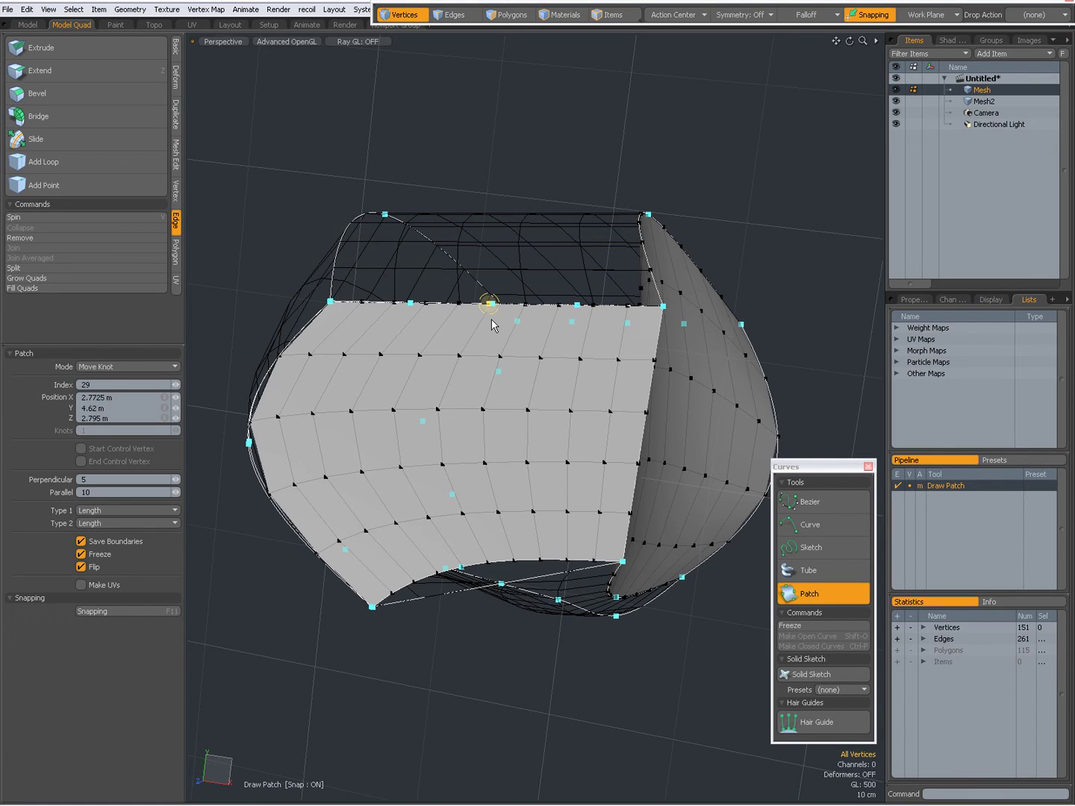
pyautogui.moveTo(492, 324); pyautogui.dragTo(492, 322)
pyautogui.keyDown('alt'); pyautogui.moveTo(536, 382); pyautogui.dragTo(505, 442); pyautogui.keyUp('alt')
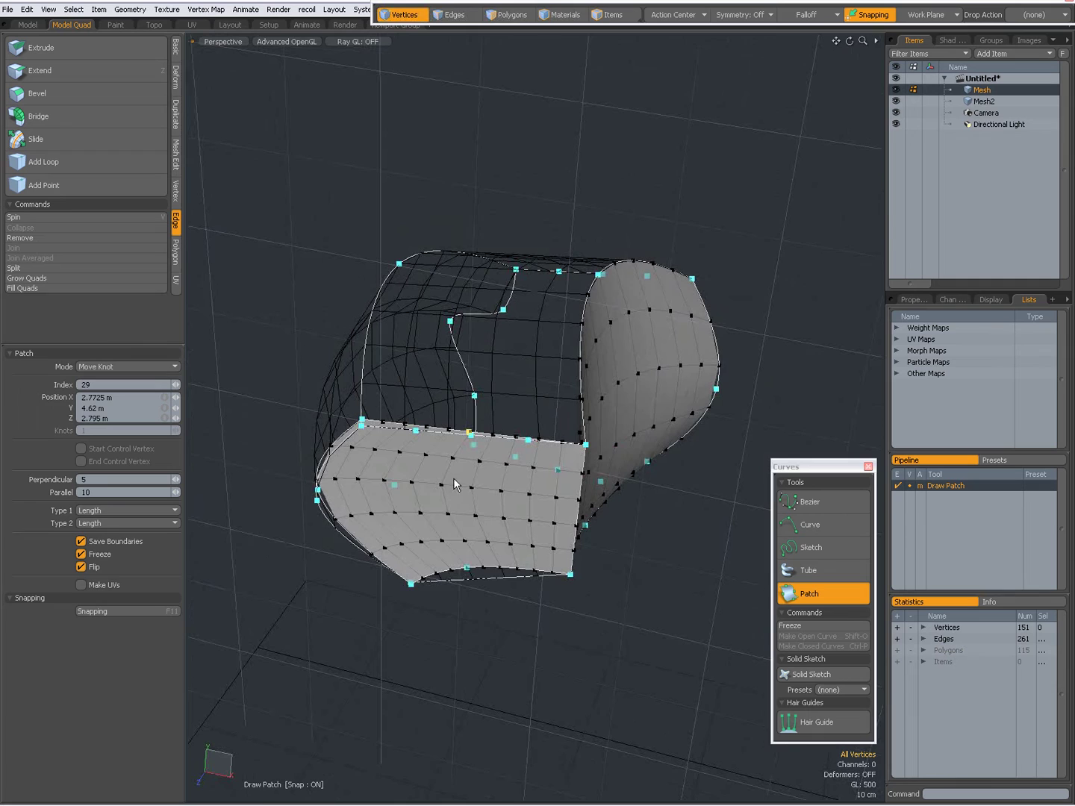
pyautogui.keyDown('alt'); pyautogui.moveTo(486, 368); pyautogui.dragTo(546, 363); pyautogui.keyUp('alt')
pyautogui.moveTo(565, 473)
pyautogui.keyDown('alt'); pyautogui.mouseDown()
pyautogui.moveTo(614, 343)
pyautogui.moveTo(502, 383)
pyautogui.moveTo(547, 471)
pyautogui.mouseUp(); pyautogui.keyUp('alt')
pyautogui.moveTo(474, 488); pyautogui.dragTo(530, 368)
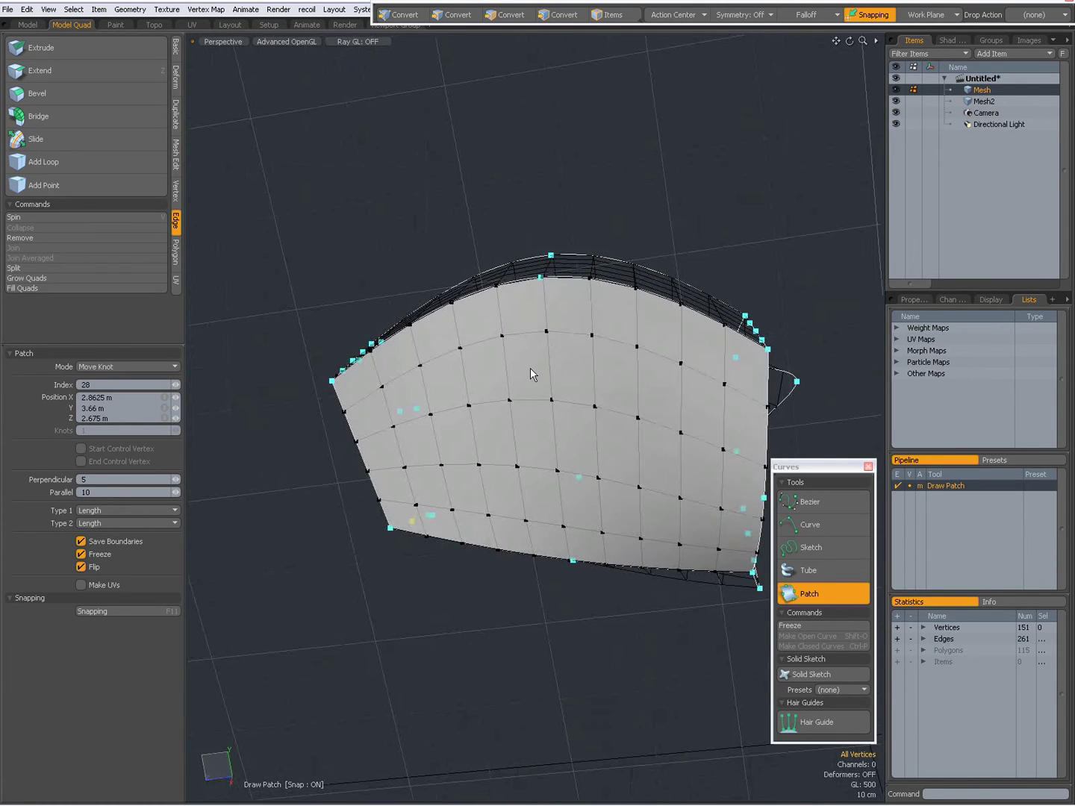
# Step: Select the frozen patch polygons in Mesh and move them into Mesh2 by cutting and pasting
pyautogui.press('space')
pyautogui.press('space')
pyautogui.press('space')
pyautogui.doubleClick(530, 380)
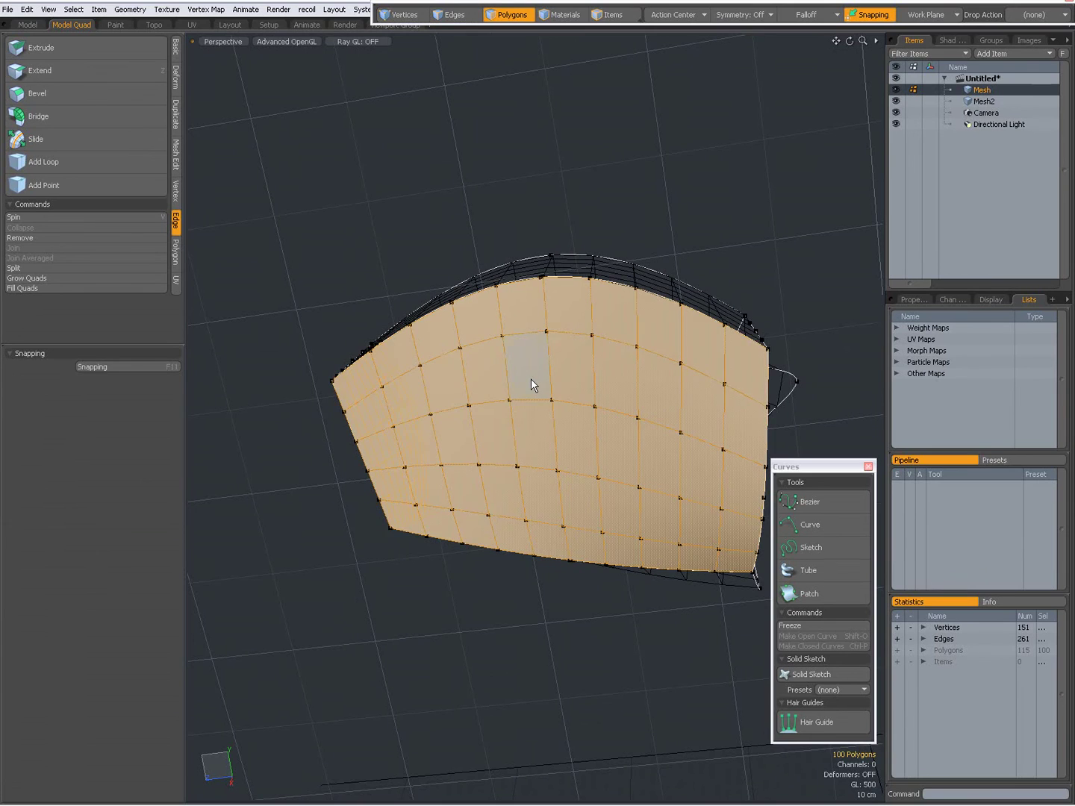
pyautogui.hotkey('ctrl', 'x')
pyautogui.click(983, 101)
pyautogui.hotkey('ctrl', 'v')
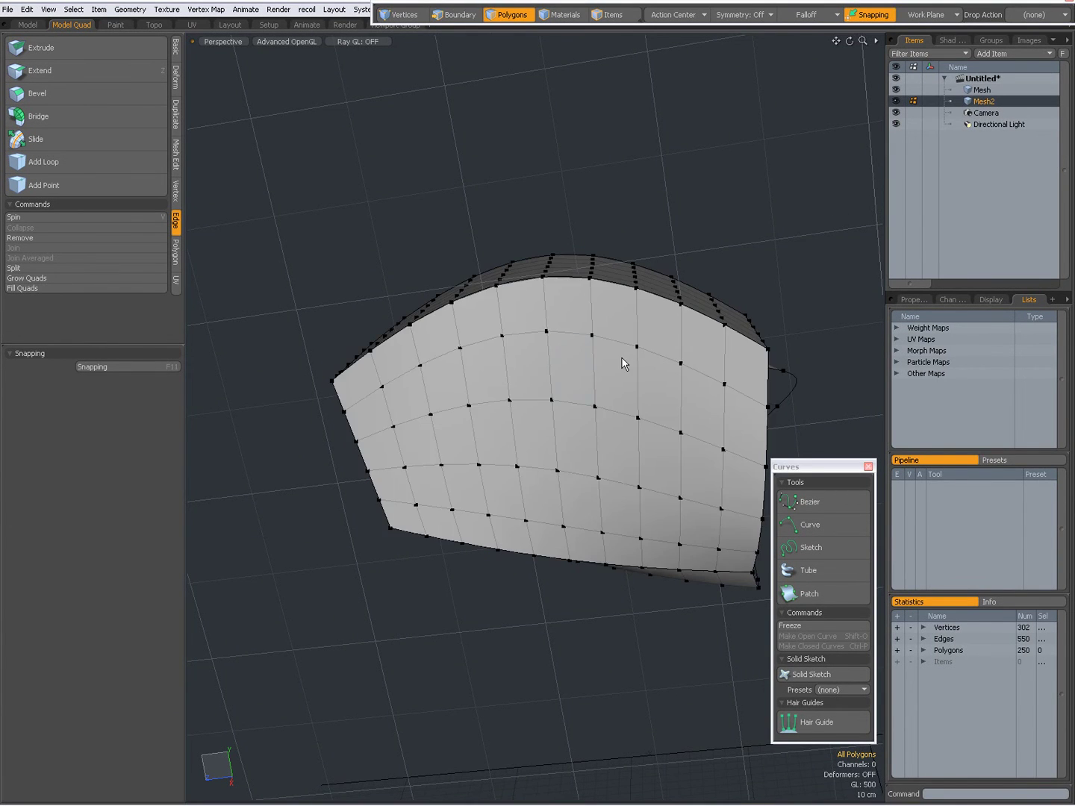
# Step: In Mesh2, delete every second crosswise edge loop of the closing patch to match the neighbouring patch's segments
pyautogui.keyDown('alt'); pyautogui.moveTo(624, 359); pyautogui.dragTo(430, 373); pyautogui.keyUp('alt')
pyautogui.press('space')
pyautogui.press('space')
pyautogui.doubleClick(369, 361)
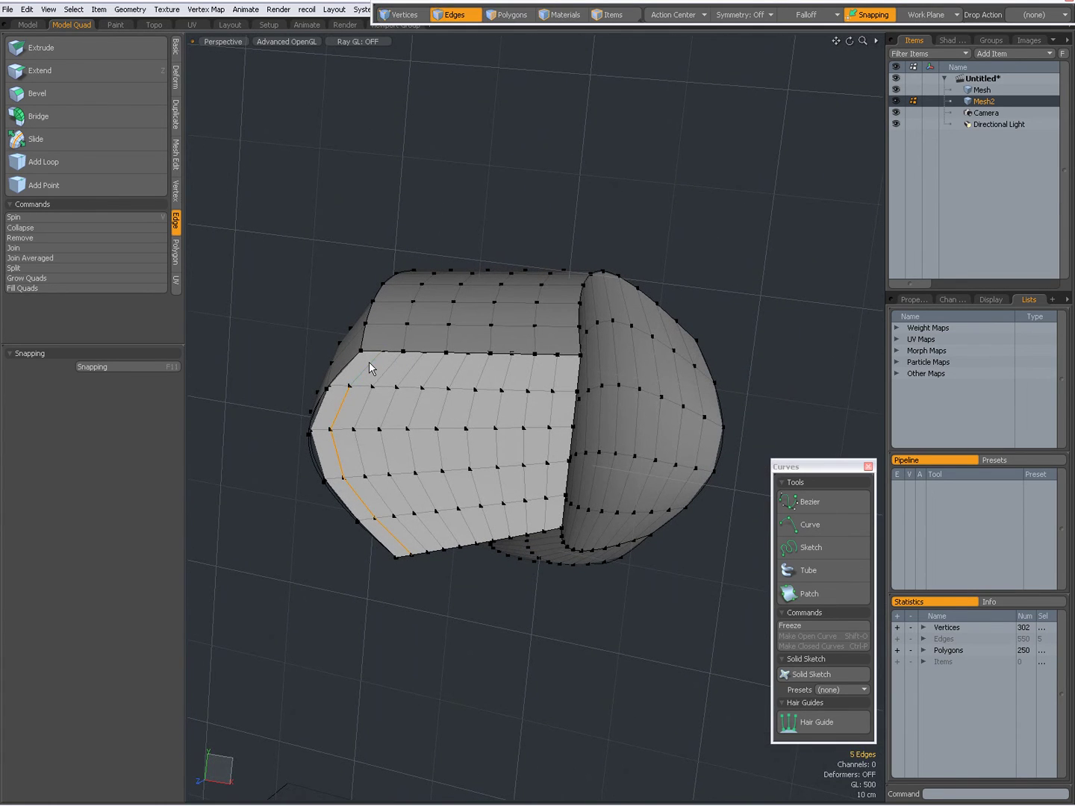
pyautogui.keyDown('shift'); pyautogui.doubleClick(415, 373); pyautogui.keyUp('shift')
pyautogui.keyDown('shift'); pyautogui.doubleClick(507, 369); pyautogui.keyUp('shift')
pyautogui.keyDown('alt'); pyautogui.moveTo(554, 379); pyautogui.dragTo(373, 396); pyautogui.keyUp('alt')
pyautogui.press('Delete')
# Step: Merge Mesh2's nearly coincident seam vertices with the Merge Tool, interactively increasing the merge distance
pyautogui.scroll(5, 404, 394)
pyautogui.press('3')
pyautogui.press('1')
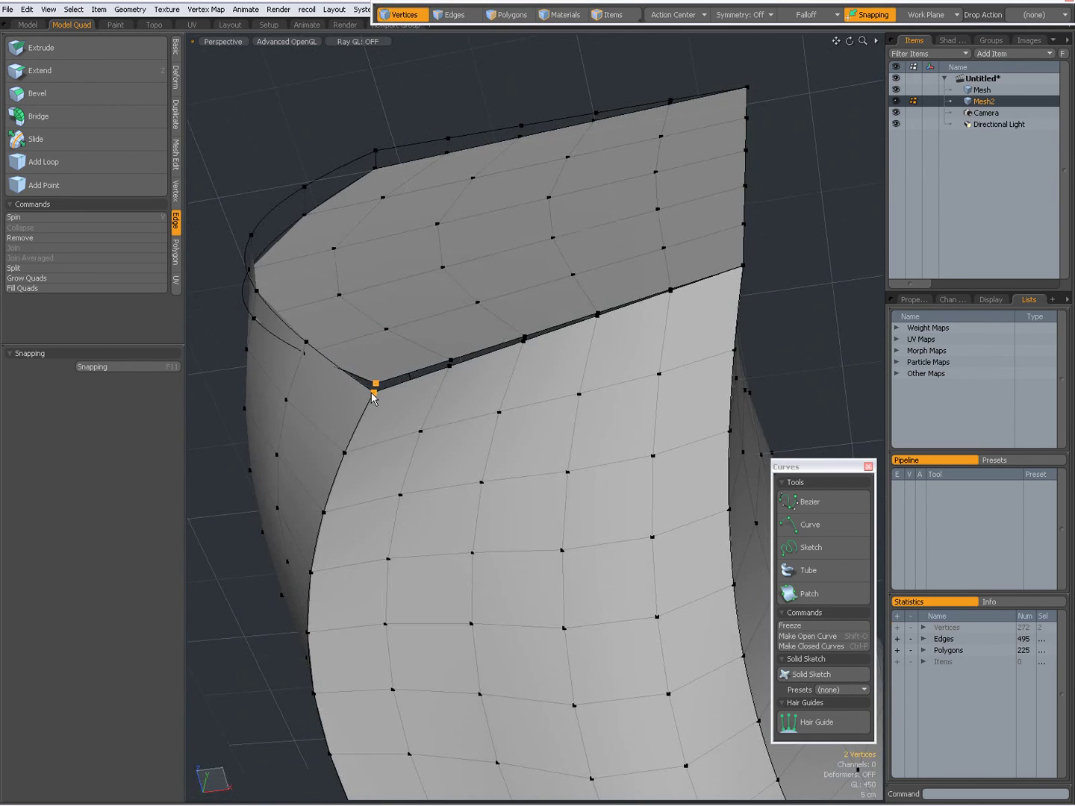
pyautogui.click(301, 139)
pyautogui.keyDown('alt'); pyautogui.moveTo(468, 243); pyautogui.dragTo(465, 442); pyautogui.keyUp('alt')
pyautogui.scroll(-4, 465, 442)
pyautogui.keyDown('alt'); pyautogui.moveTo(451, 384); pyautogui.dragTo(439, 411); pyautogui.keyUp('alt')
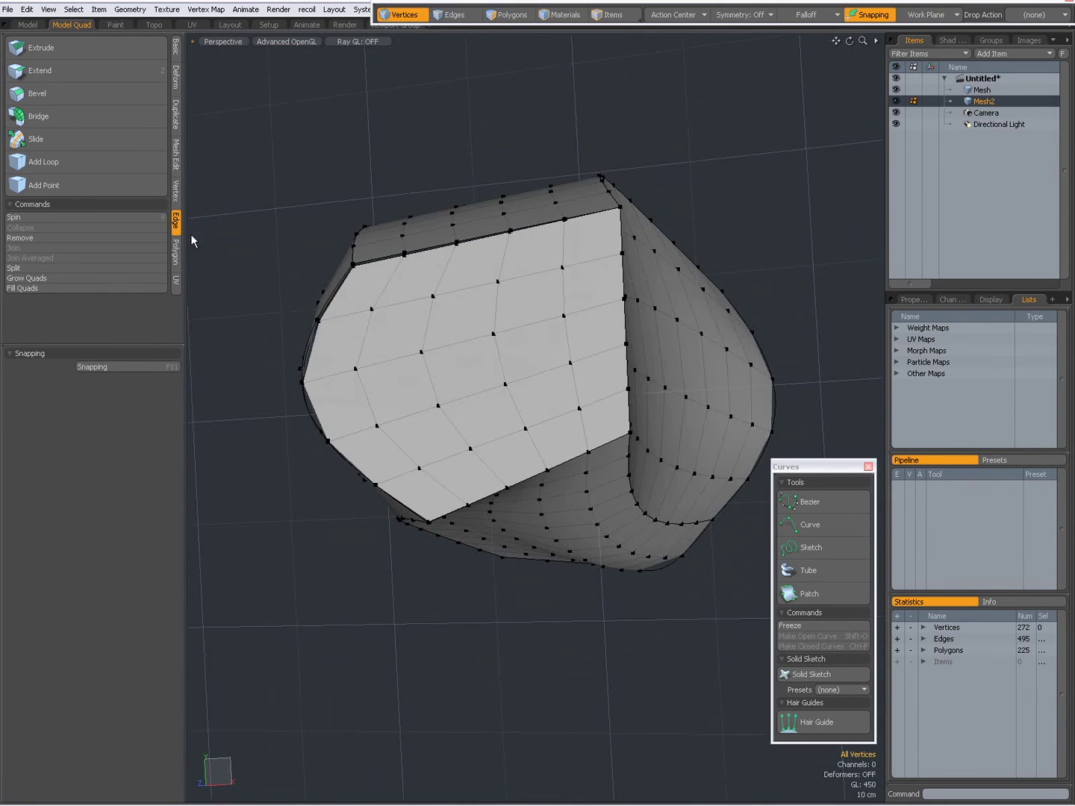
pyautogui.click(176, 192)
pyautogui.click(76, 120)
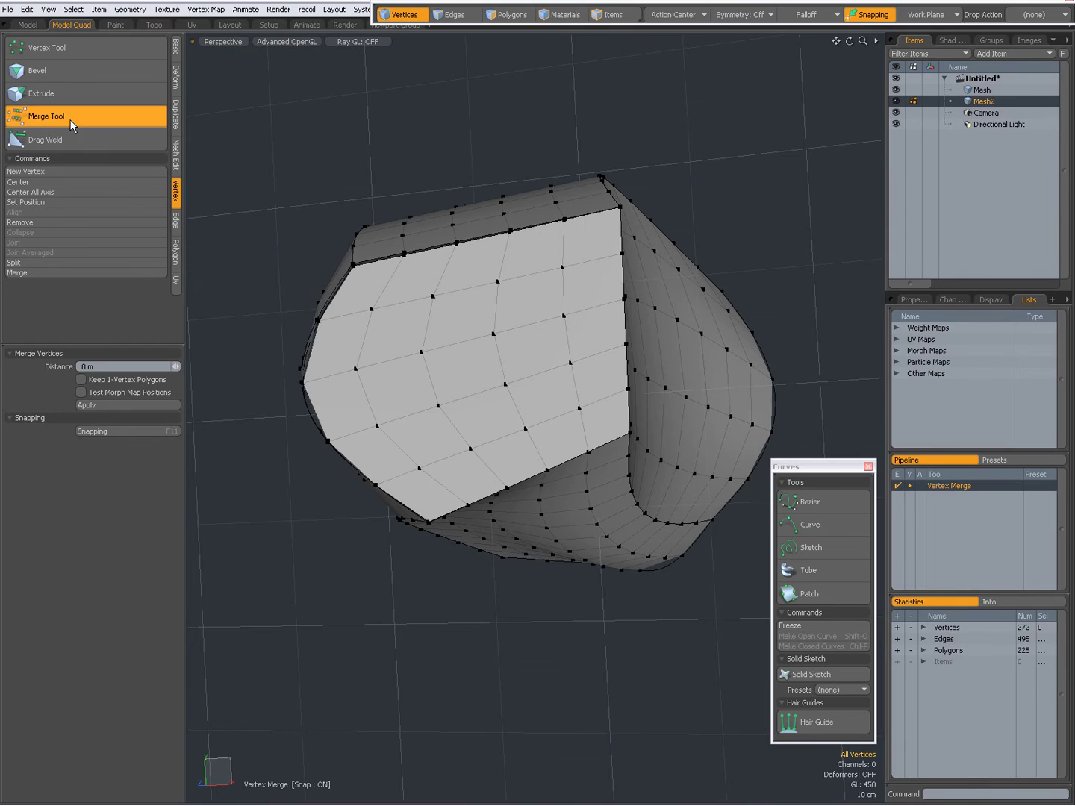
pyautogui.click(238, 444)
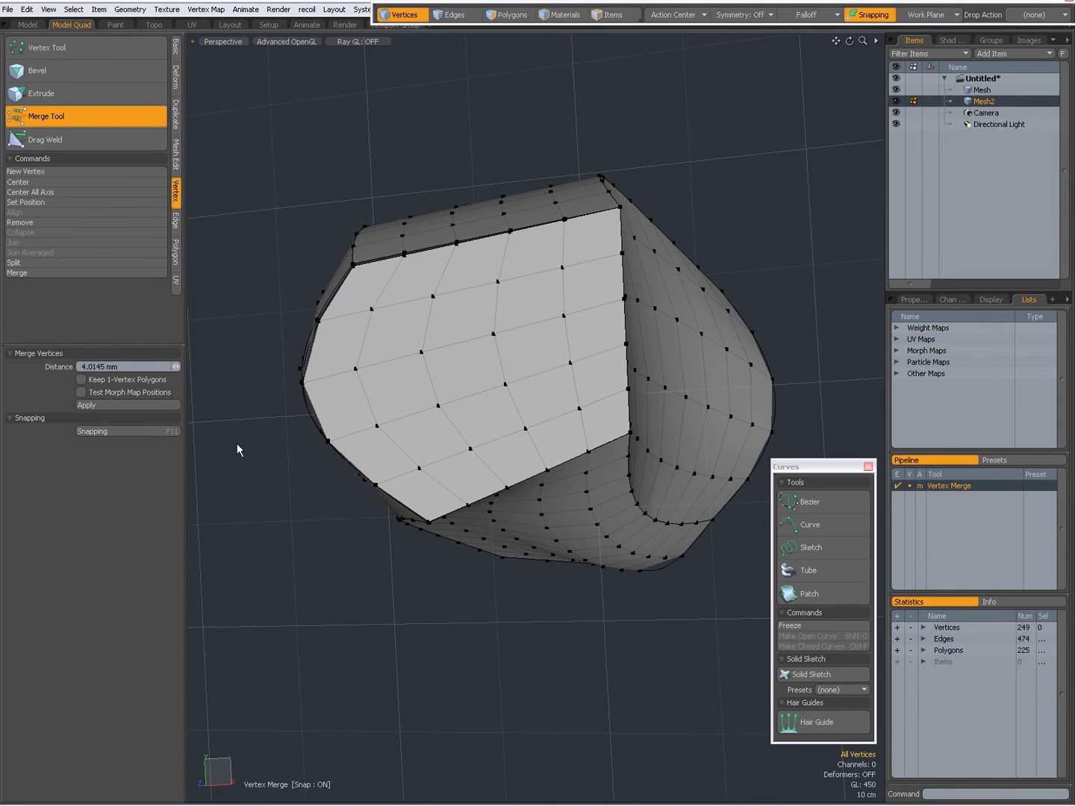
pyautogui.moveTo(237, 444); pyautogui.dragTo(376, 228)
pyautogui.press('q')
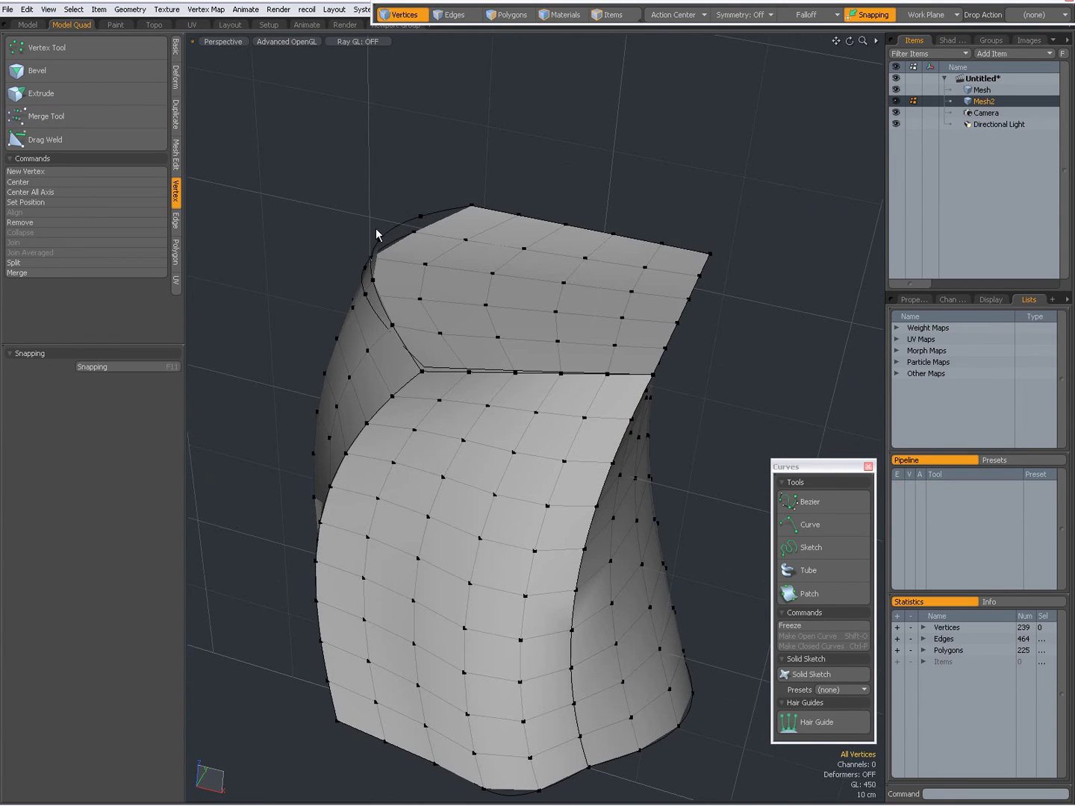
# Step: Hide the curve mesh and examine Mesh2's seams and interior from several sides with subdivision smoothing on and off
pyautogui.press('Tab')
pyautogui.keyDown('alt'); pyautogui.moveTo(406, 280); pyautogui.dragTo(492, 512); pyautogui.keyUp('alt')
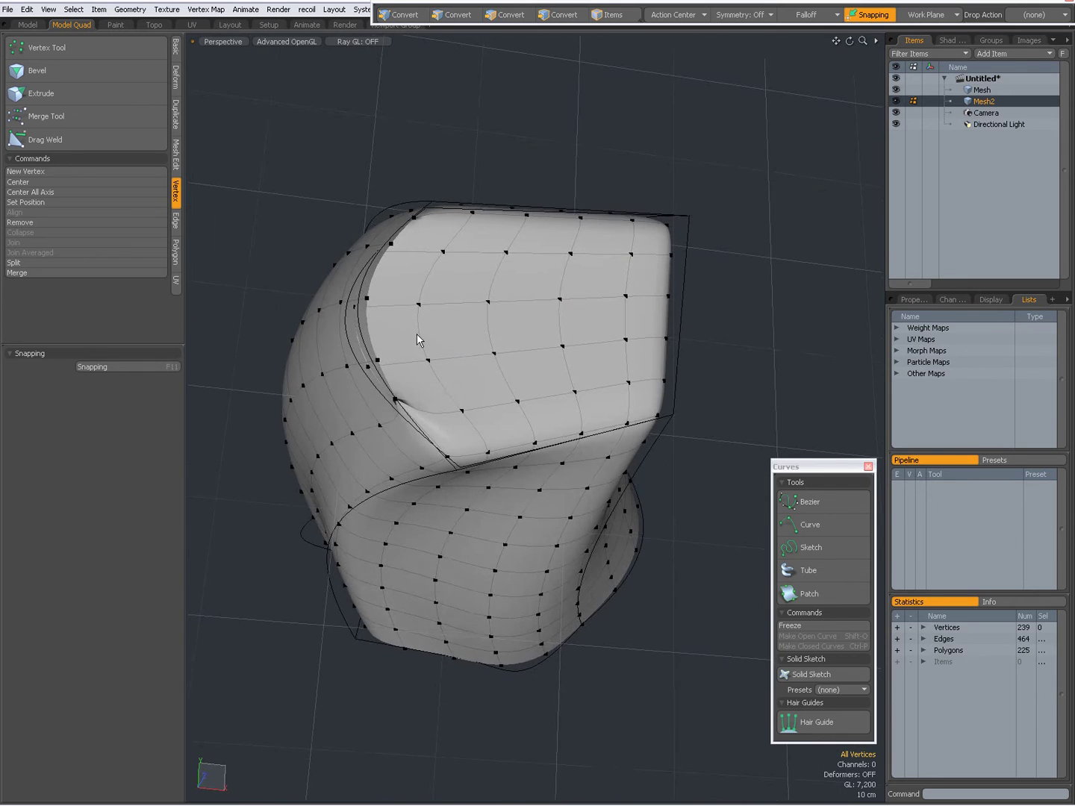
pyautogui.keyDown('alt'); pyautogui.moveTo(418, 340); pyautogui.dragTo(563, 389); pyautogui.keyUp('alt')
pyautogui.click(897, 90)
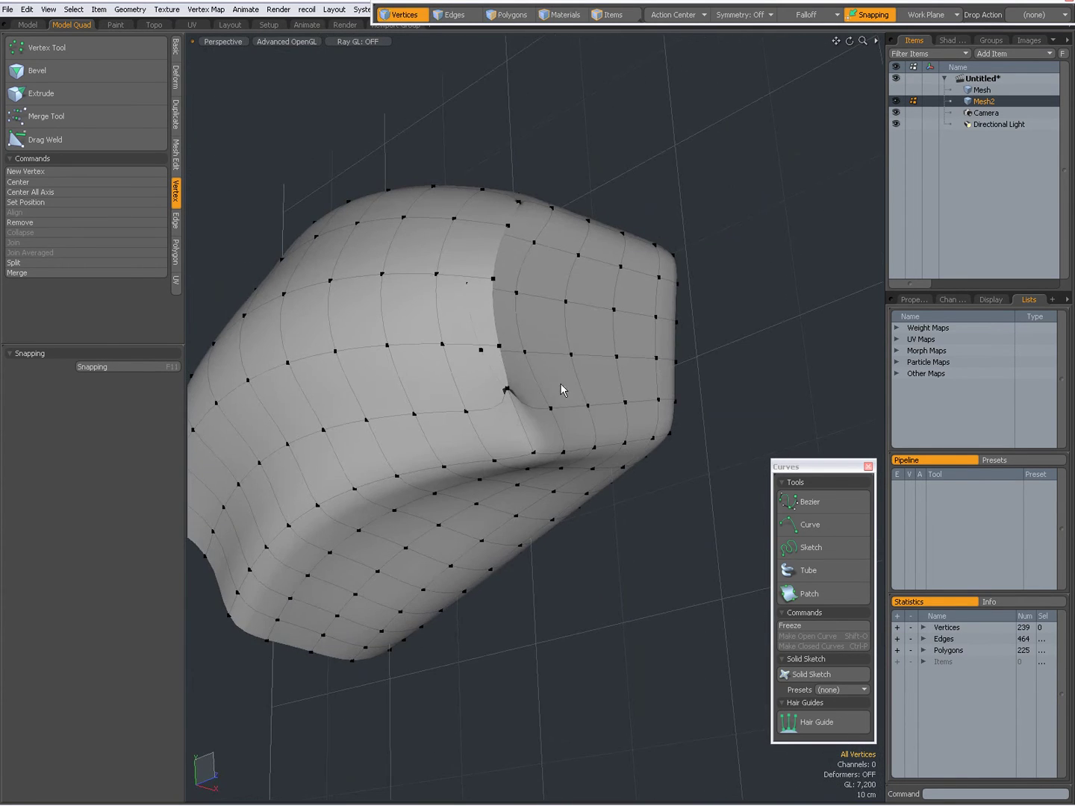
pyautogui.press('Tab')
pyautogui.scroll(6, 567, 390)
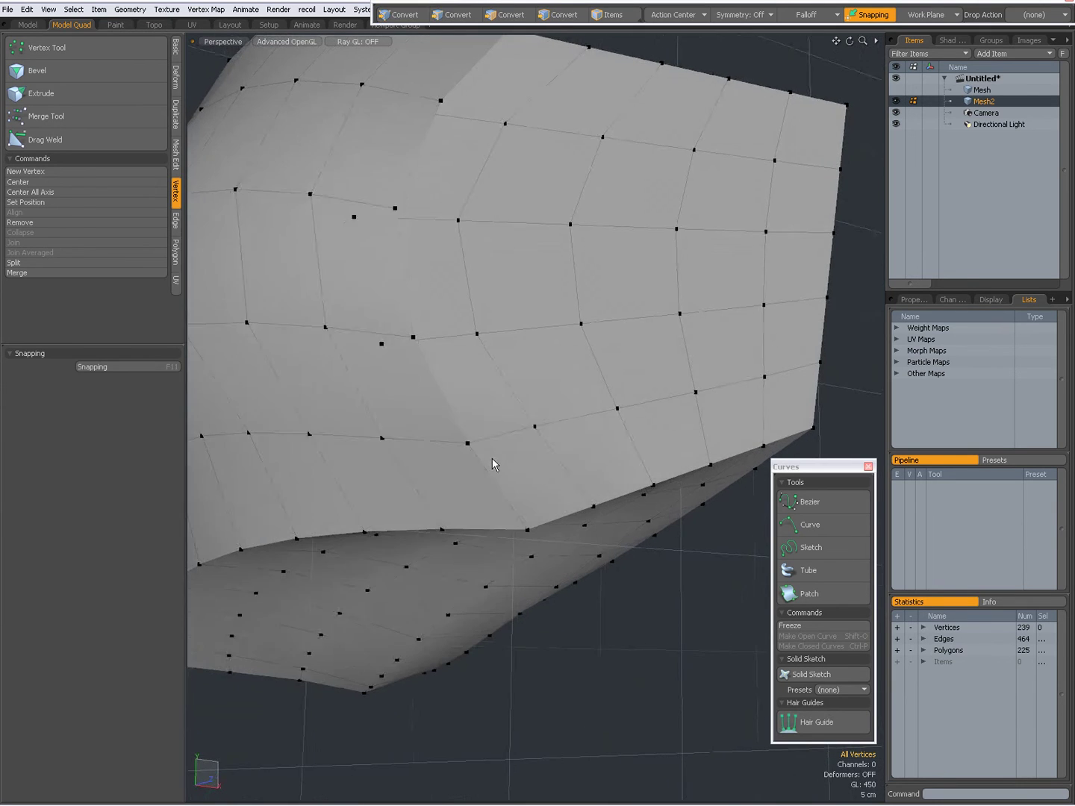
pyautogui.keyDown('alt'); pyautogui.moveTo(418, 385); pyautogui.dragTo(609, 429); pyautogui.keyUp('alt')
pyautogui.scroll(-5, 596, 424)
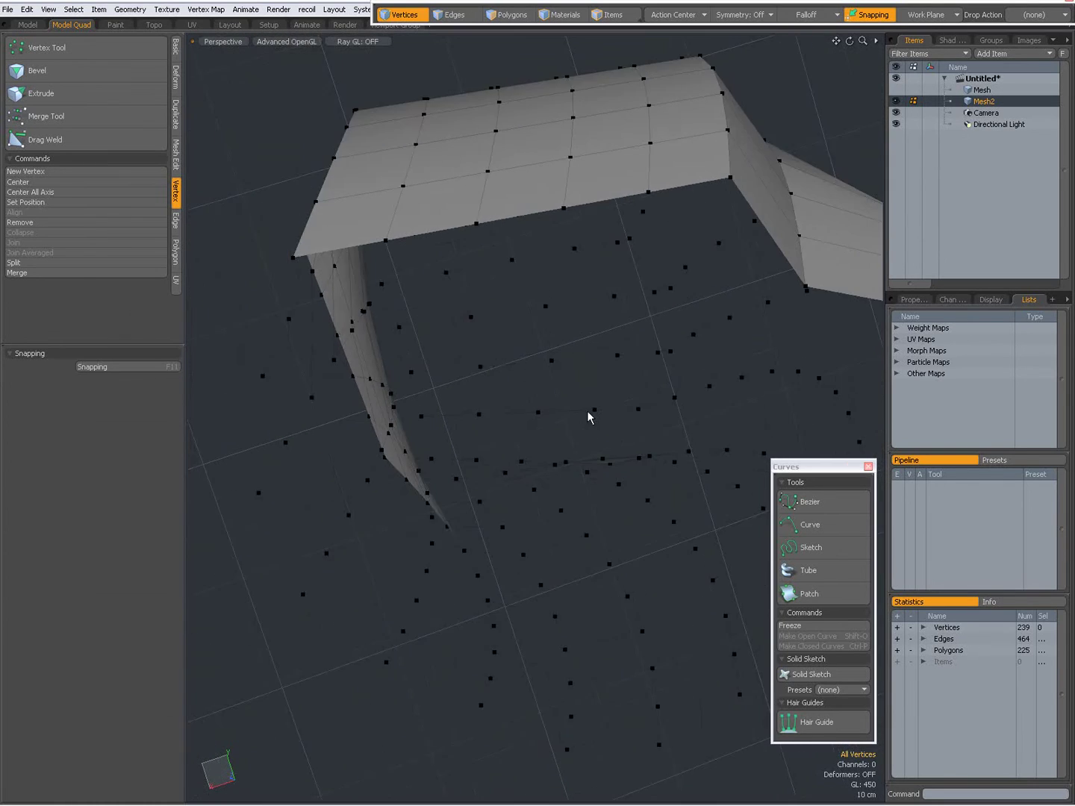
pyautogui.keyDown('alt'); pyautogui.moveTo(490, 390); pyautogui.dragTo(634, 389); pyautogui.keyUp('alt')
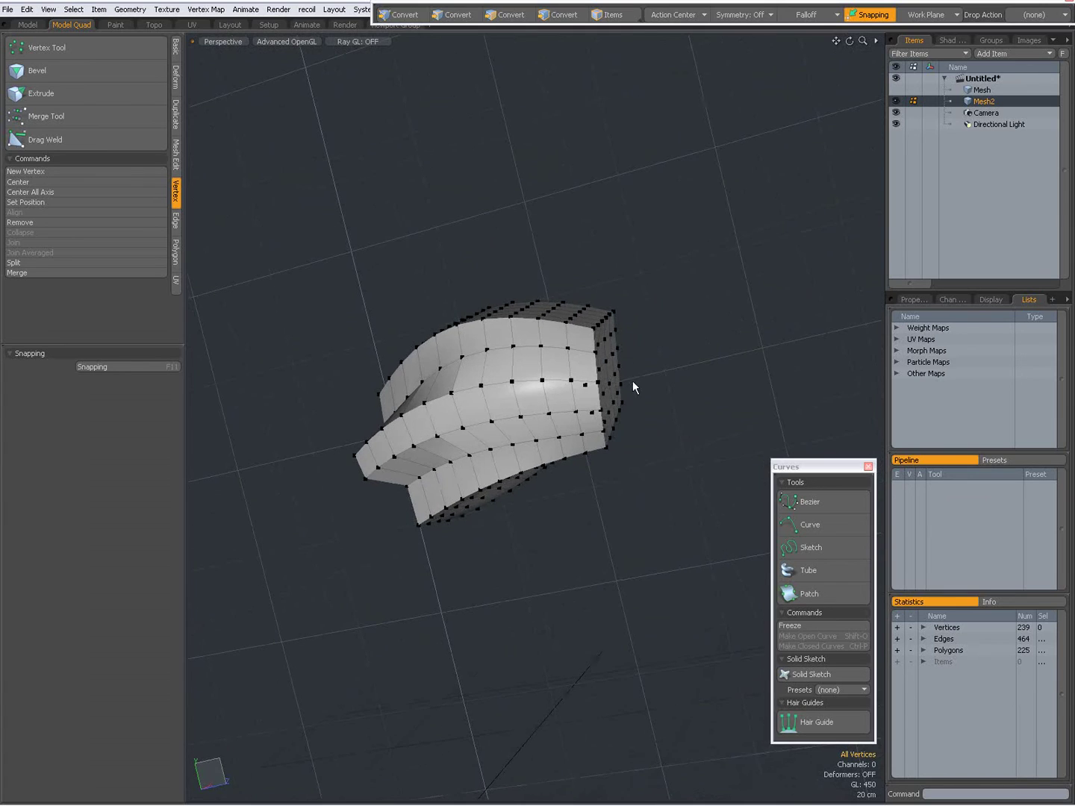
pyautogui.keyDown('alt'); pyautogui.moveTo(660, 441); pyautogui.dragTo(597, 456); pyautogui.keyUp('alt')
pyautogui.keyDown('ctrl'); pyautogui.keyDown('alt'); pyautogui.moveTo(508, 407); pyautogui.dragTo(647, 487); pyautogui.keyUp('alt'); pyautogui.keyUp('ctrl')
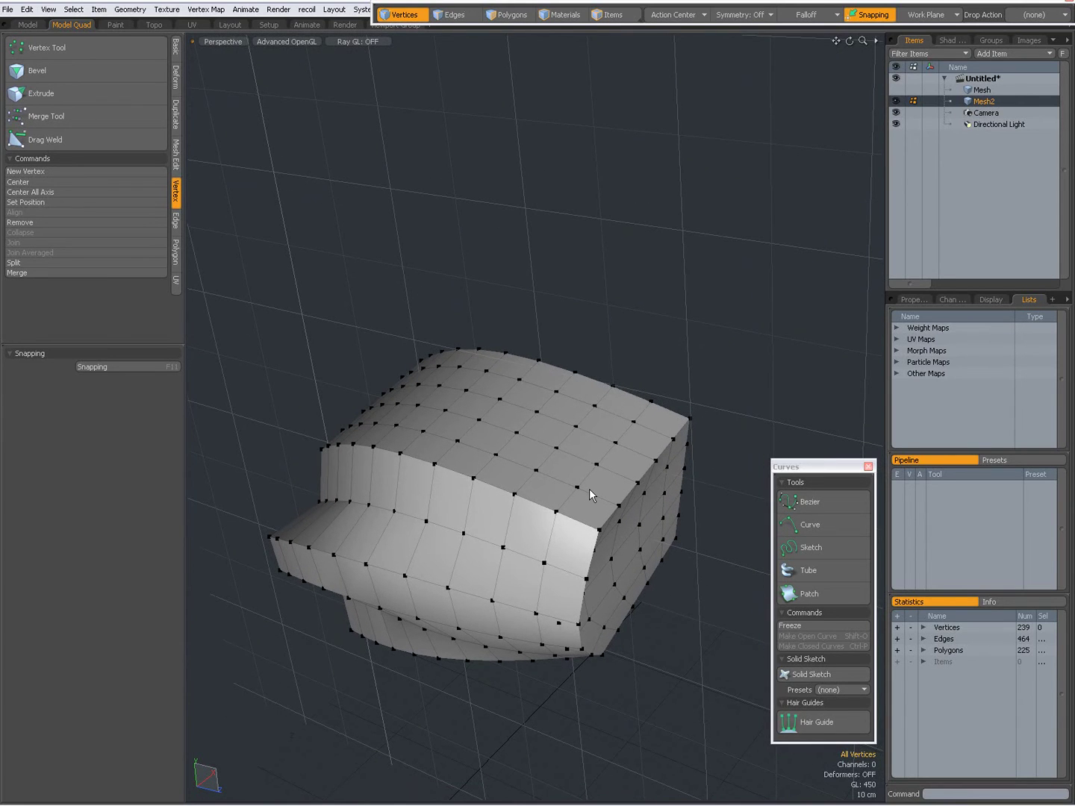
# Step: Close the scene to start an empty one and draw two roughly parallel three-point curves, one below the other, with the Curve tool
pyautogui.hotkey('ctrl', 'w')
pyautogui.press('BackSpace')
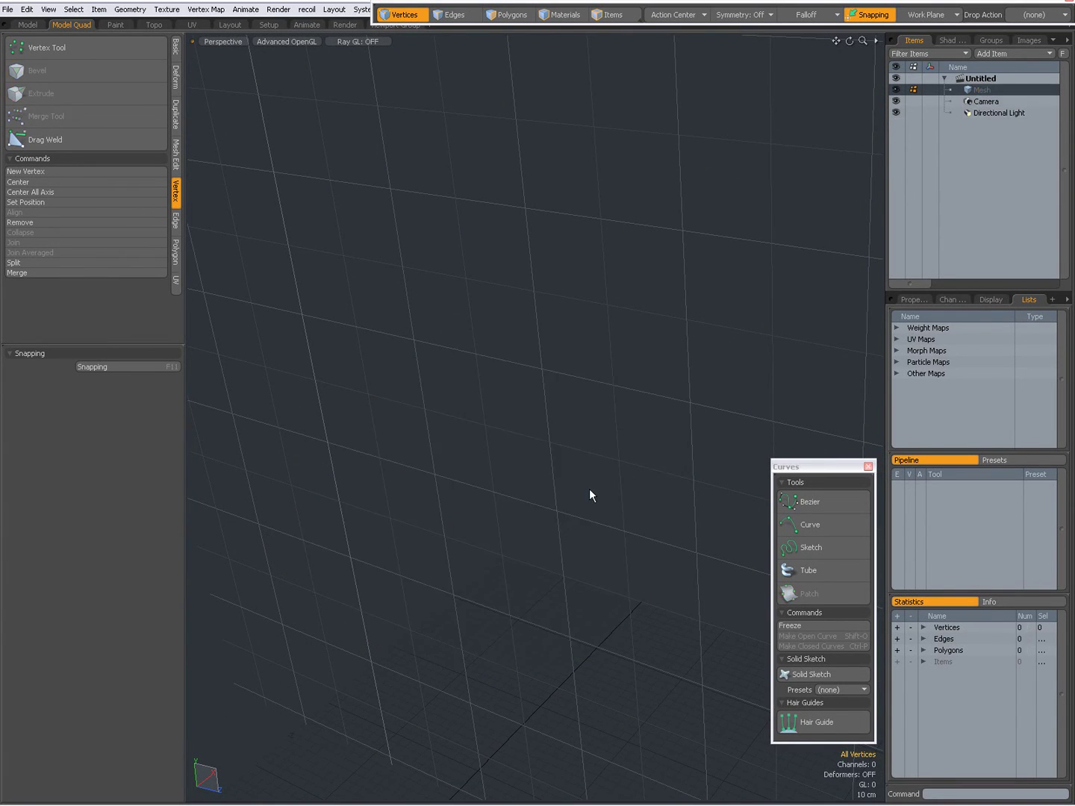
pyautogui.click(805, 526)
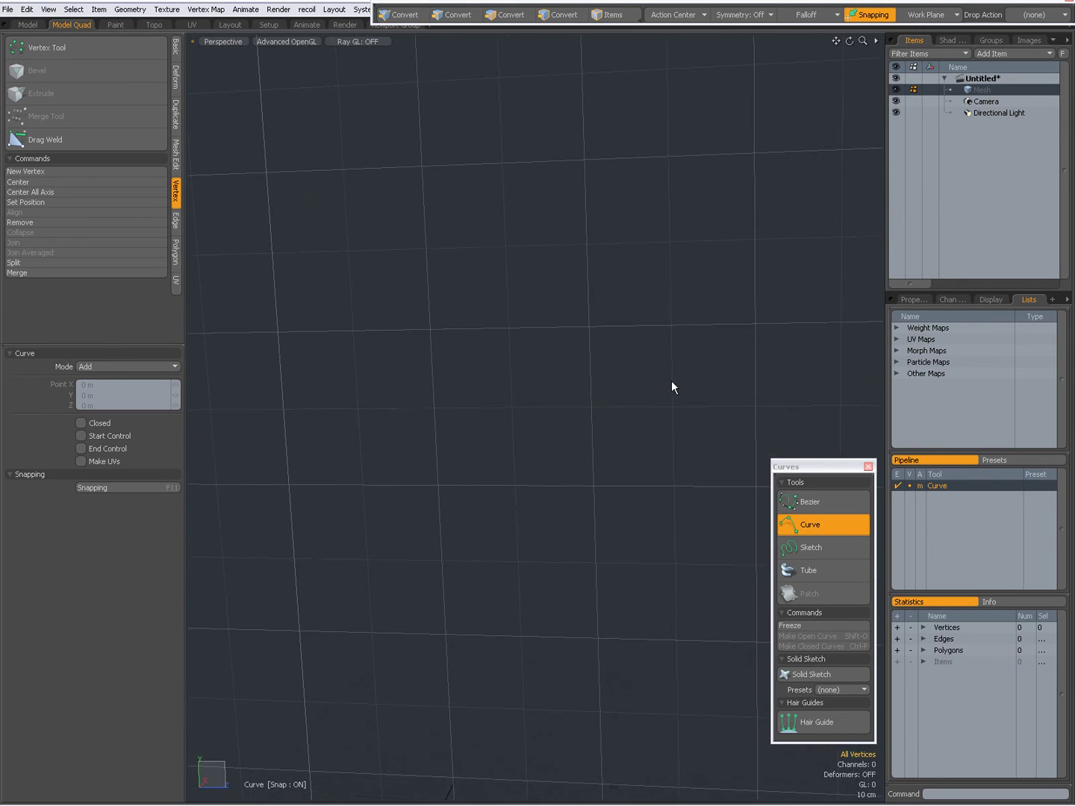
pyautogui.click(286, 231)
pyautogui.click(375, 192)
pyautogui.click(584, 193)
pyautogui.click(307, 330)
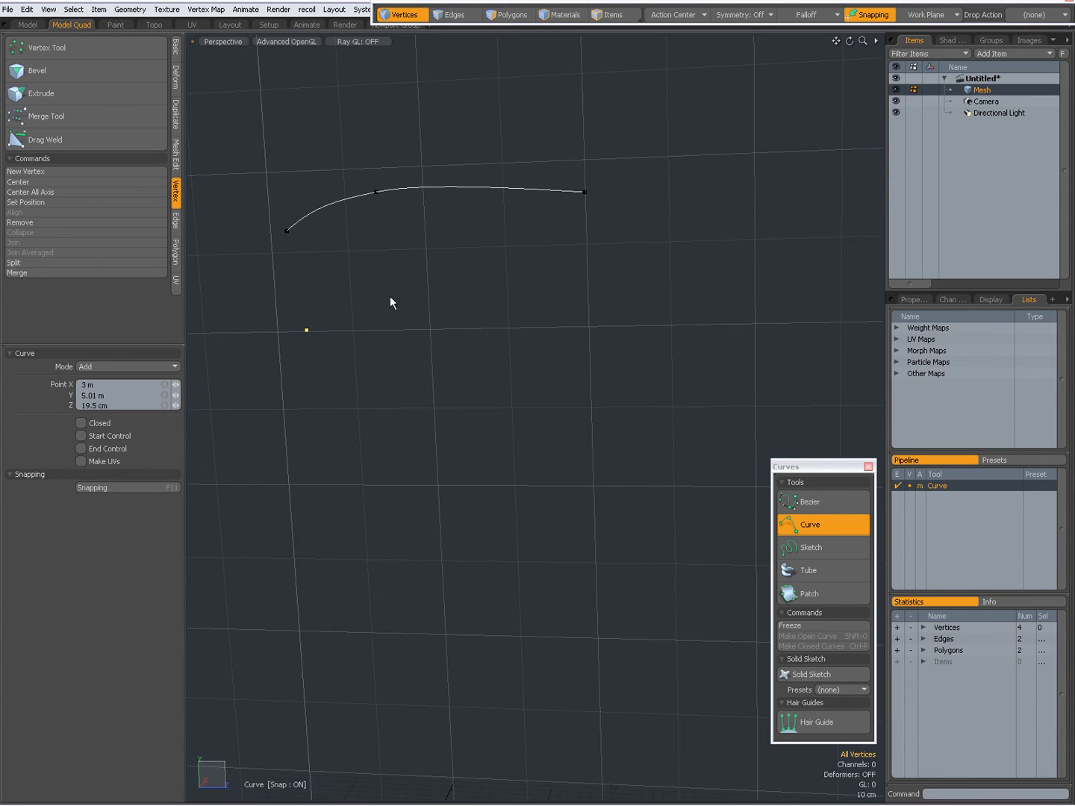
pyautogui.click(400, 299)
pyautogui.click(595, 306)
pyautogui.press('space')
# Step: Join the matching end vertices of the upper and lower curves with an open curve at each end
pyautogui.moveTo(607, 171); pyautogui.dragTo(617, 370, button='right')
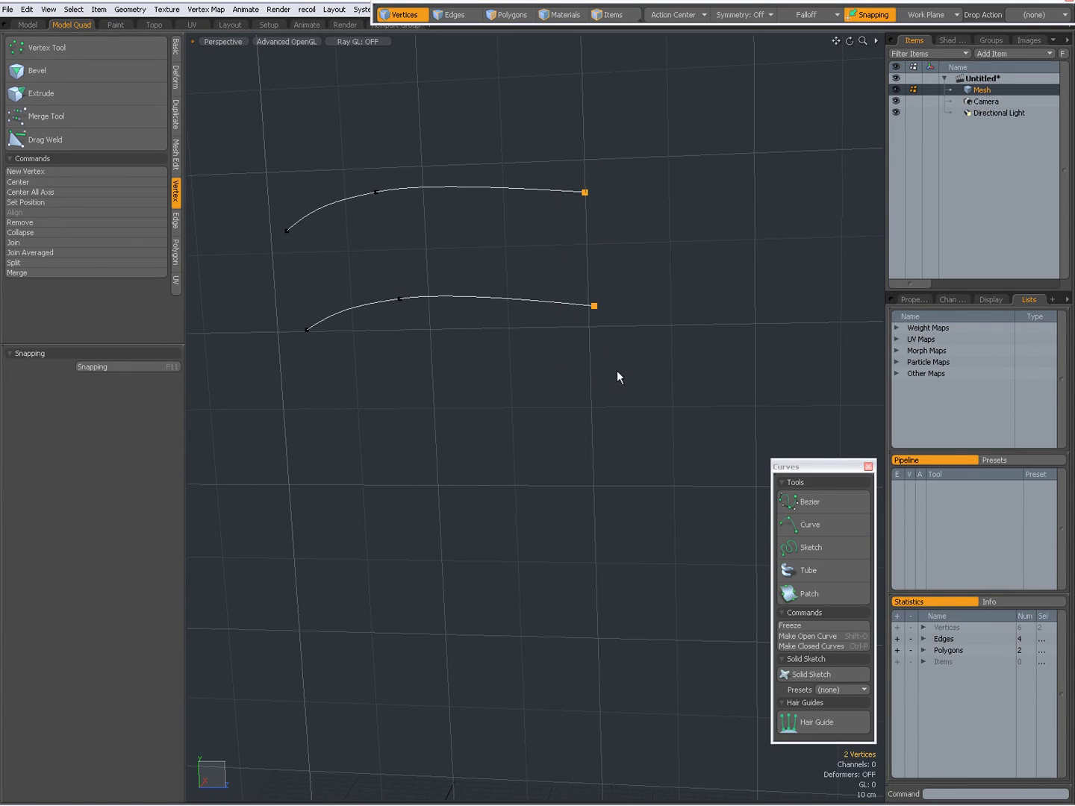
pyautogui.hotkey('shift', 'o')
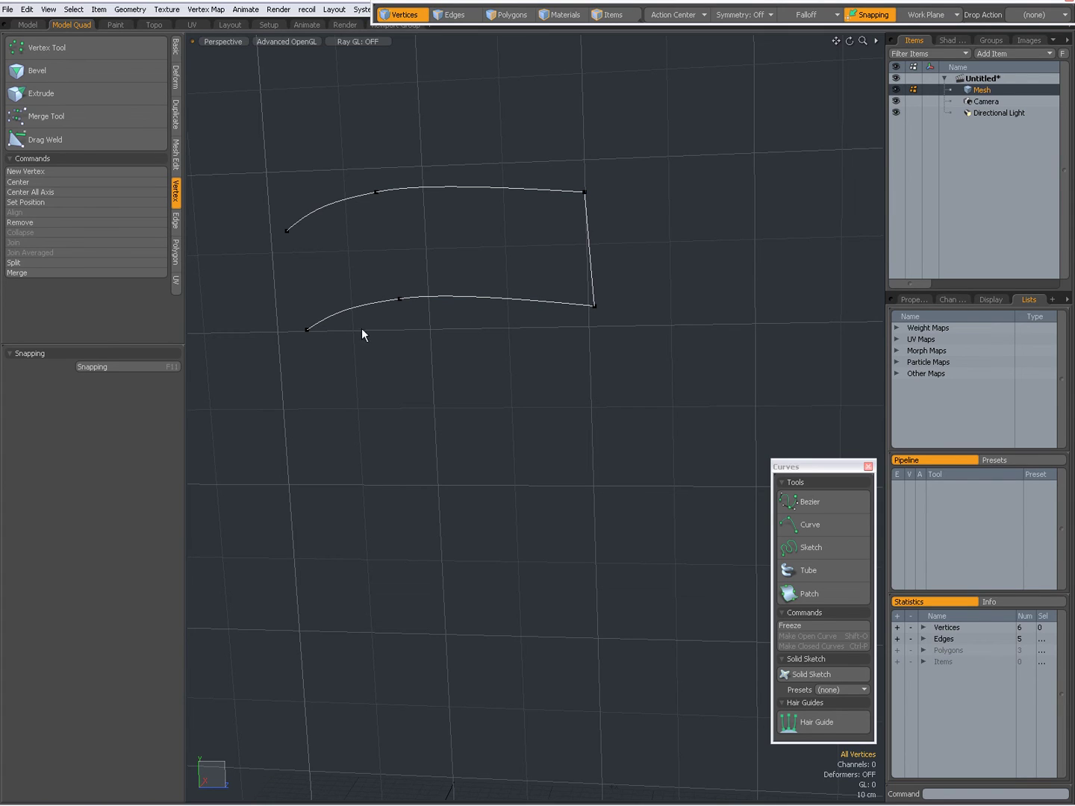
pyautogui.moveTo(361, 335)
pyautogui.mouseDown(button='right')
pyautogui.moveTo(259, 212)
pyautogui.moveTo(299, 379)
pyautogui.mouseUp(button='right')
pyautogui.hotkey('shift', 'o')
pyautogui.press('2')
pyautogui.press('3')
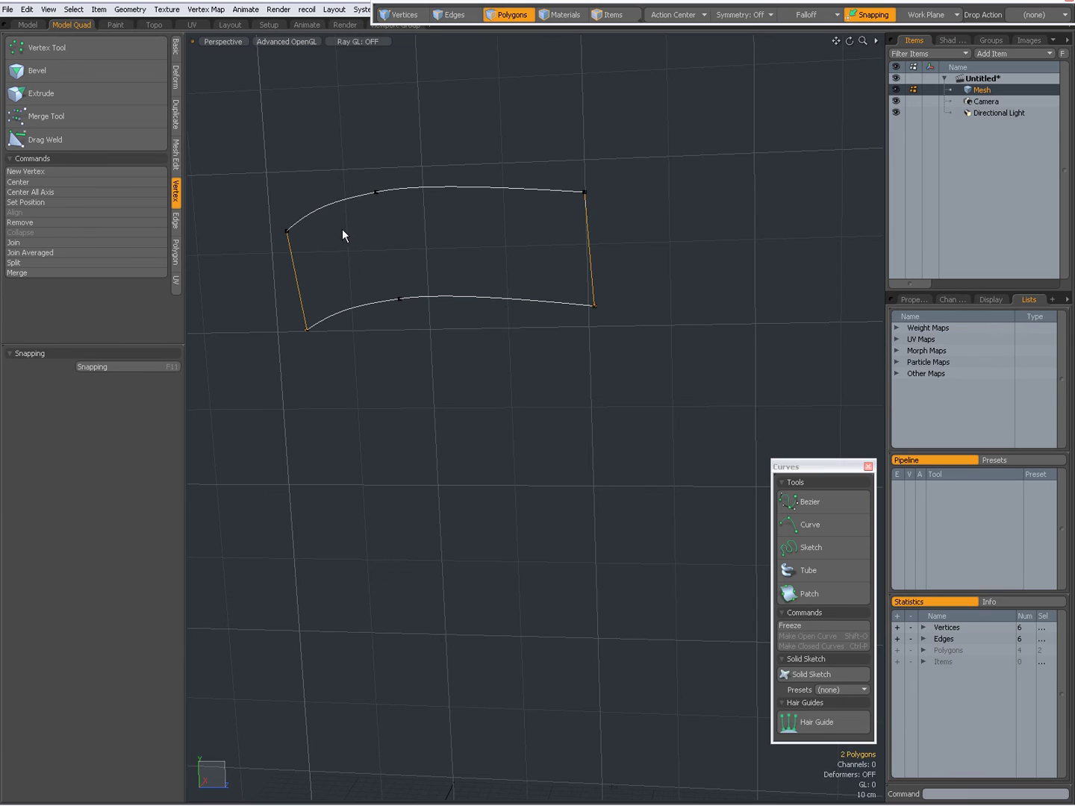
# Step: In the Patch tool's Define Patch mode, build a patch from the four connected boundary curves
pyautogui.click(514, 312)
pyautogui.click(822, 594)
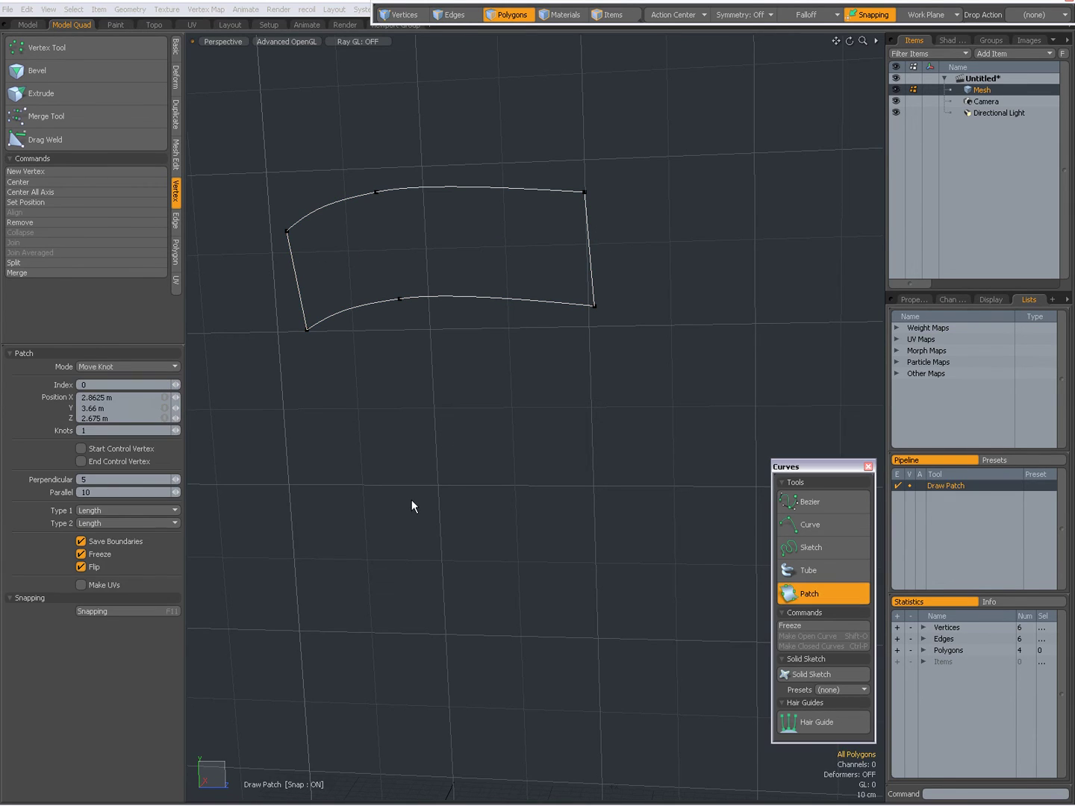
pyautogui.click(109, 366)
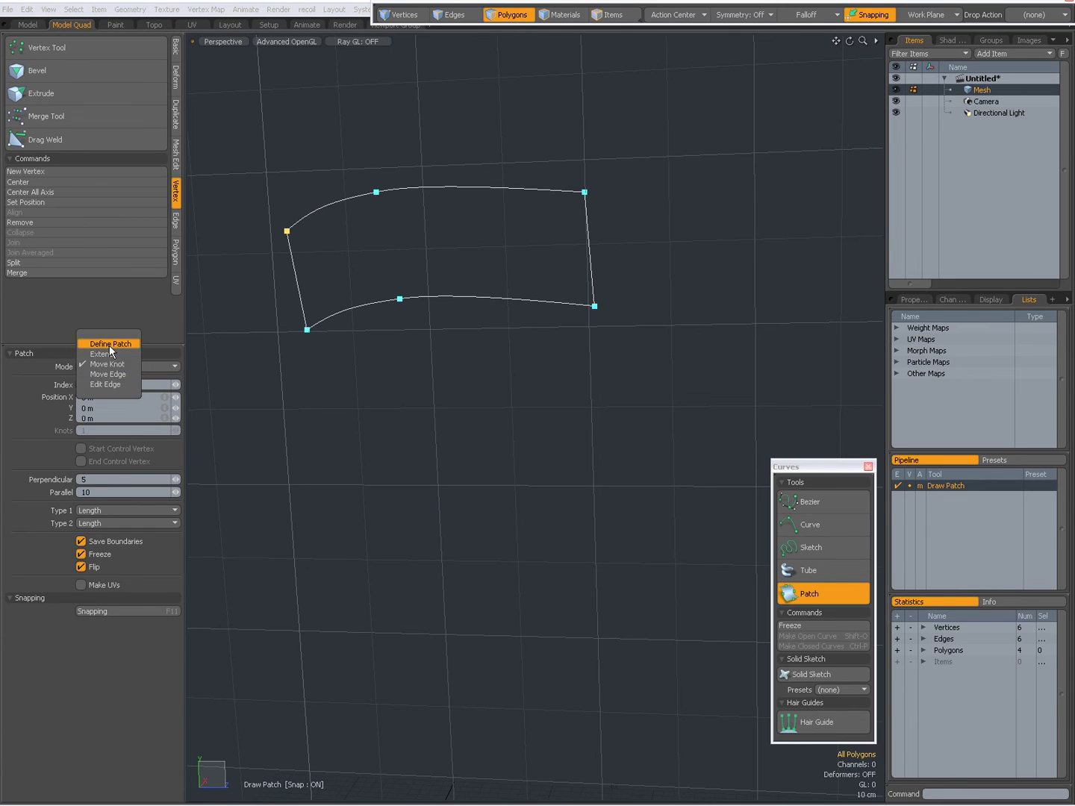
pyautogui.click(109, 345)
pyautogui.click(296, 285)
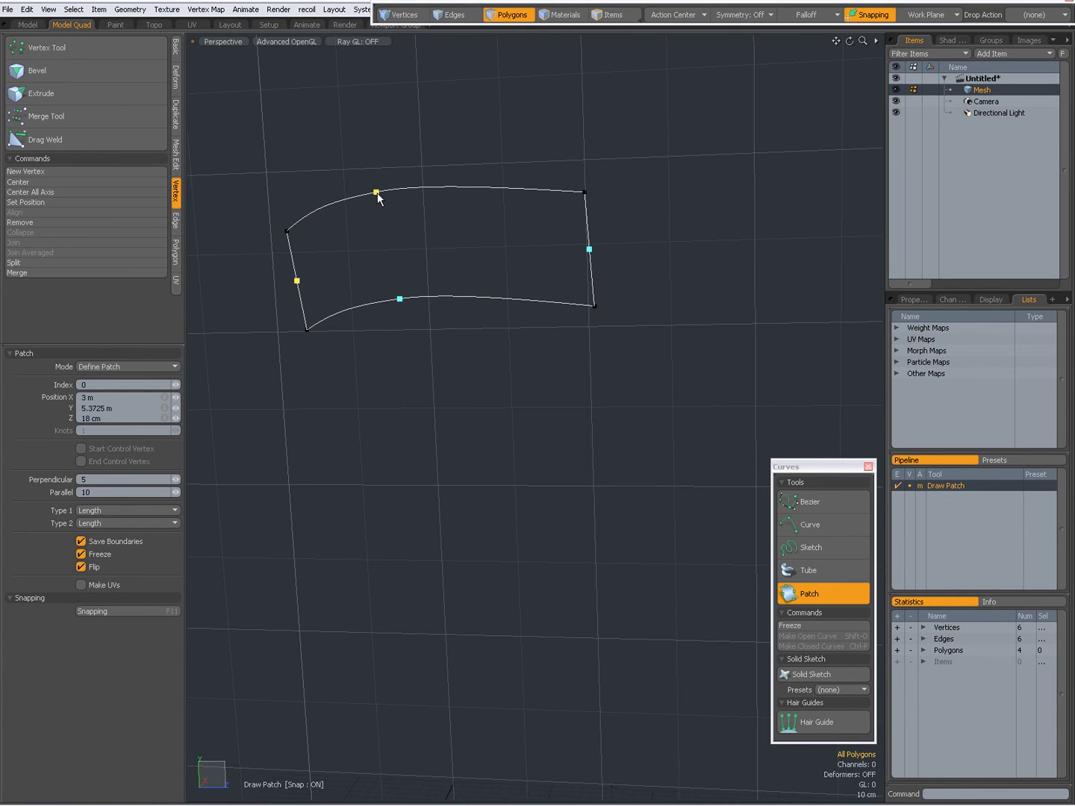
pyautogui.click(400, 302)
pyautogui.moveTo(613, 366)
pyautogui.keyDown('alt'); pyautogui.mouseDown()
pyautogui.moveTo(593, 426)
pyautogui.moveTo(326, 427)
pyautogui.moveTo(450, 504)
pyautogui.moveTo(531, 277)
pyautogui.moveTo(581, 413)
pyautogui.moveTo(553, 418)
pyautogui.mouseUp(); pyautogui.keyUp('alt')
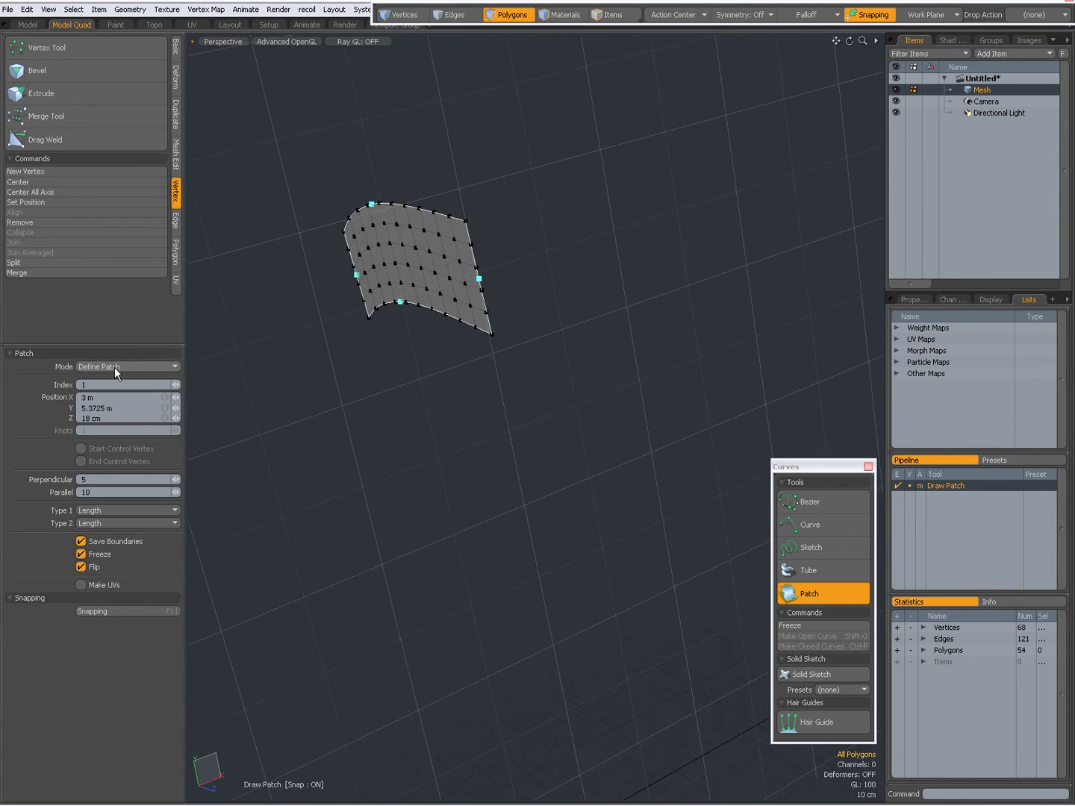
# Step: In Move Knot mode, reposition the patch's two far-end corner knots, placing the lower one at about X 2.75 m, Y 5.22 m, Z 2.04 m
pyautogui.click(114, 367)
pyautogui.click(123, 381)
pyautogui.moveTo(466, 221); pyautogui.dragTo(509, 212)
pyautogui.moveTo(491, 334)
pyautogui.mouseDown()
pyautogui.moveTo(469, 331)
pyautogui.moveTo(481, 361)
pyautogui.moveTo(336, 413)
pyautogui.mouseUp()
# Step: In Move Edge mode, raise the patch's upper edge to about X 3 m, Y 6.27 m, Z 0.89 m
pyautogui.click(130, 364)
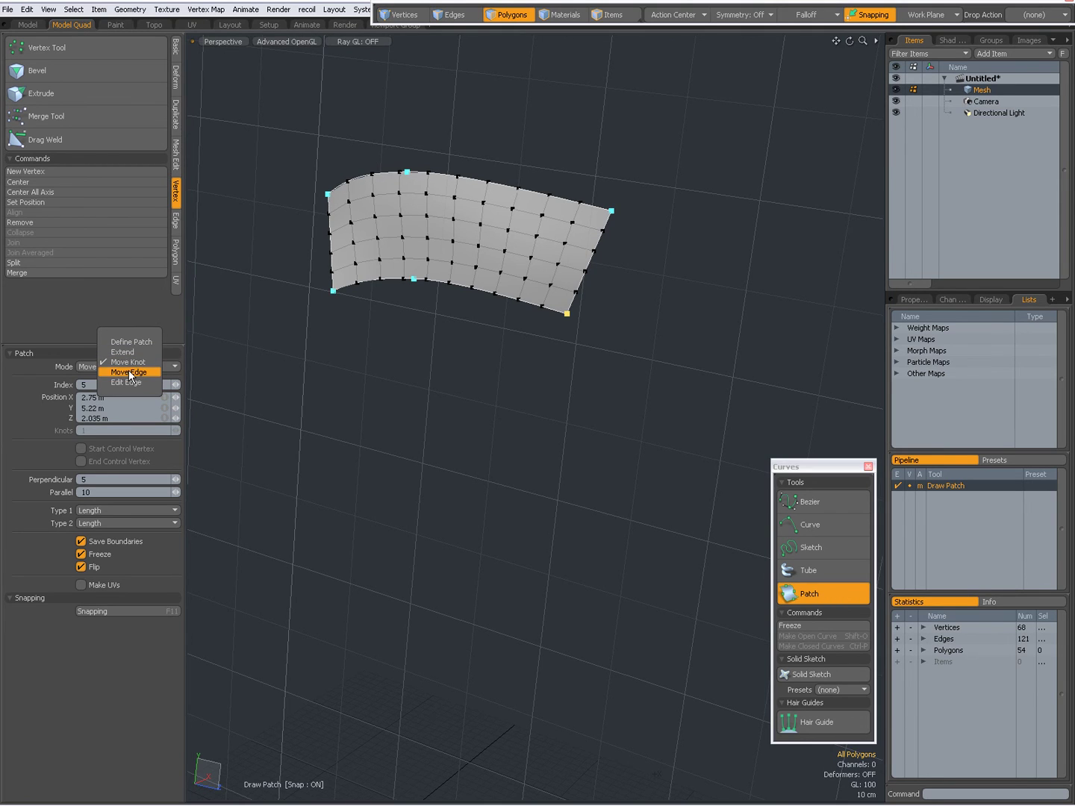
pyautogui.click(128, 372)
pyautogui.moveTo(406, 177); pyautogui.dragTo(437, 110)
# Step: In Edit Edge mode, set the patch's lower edge to 3 knots
pyautogui.click(144, 366)
pyautogui.click(139, 372)
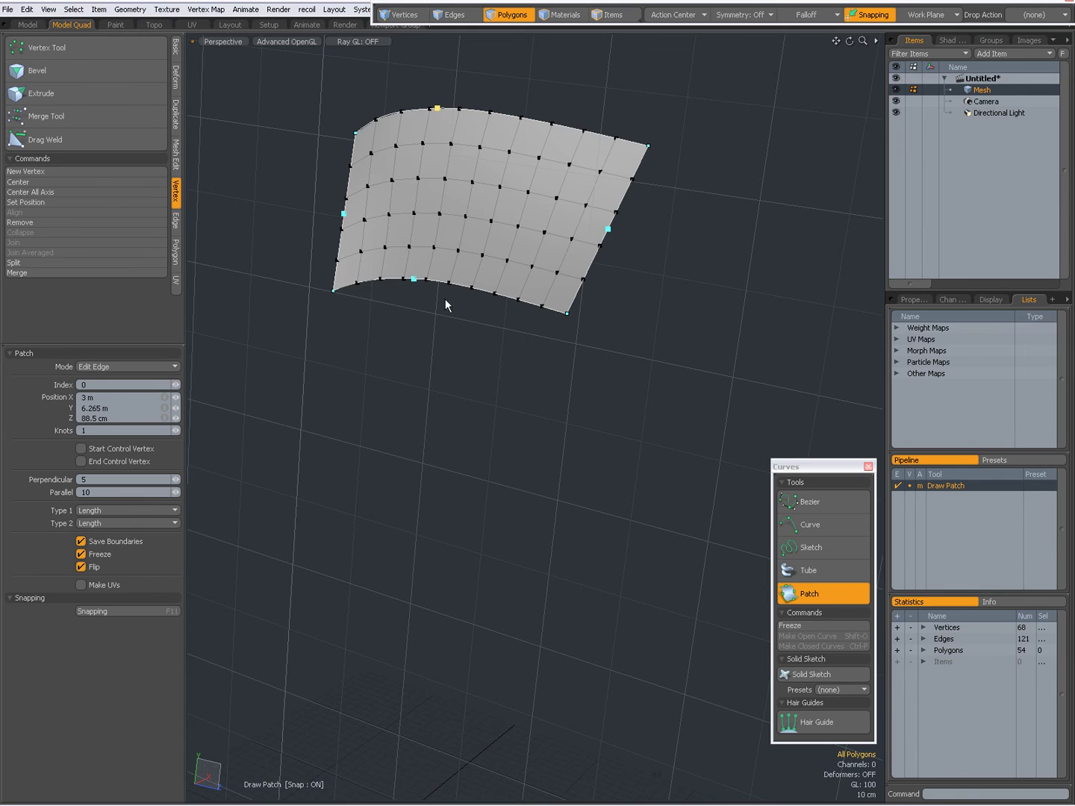
pyautogui.click(178, 430)
pyautogui.click(178, 430)
# Step: In Move Knot mode, move the lower edge's first inner knot to about (3.01, 4.75, 0.62) m and its third to about (2.57, 5.59, 1.58) m
pyautogui.click(138, 367)
pyautogui.click(138, 348)
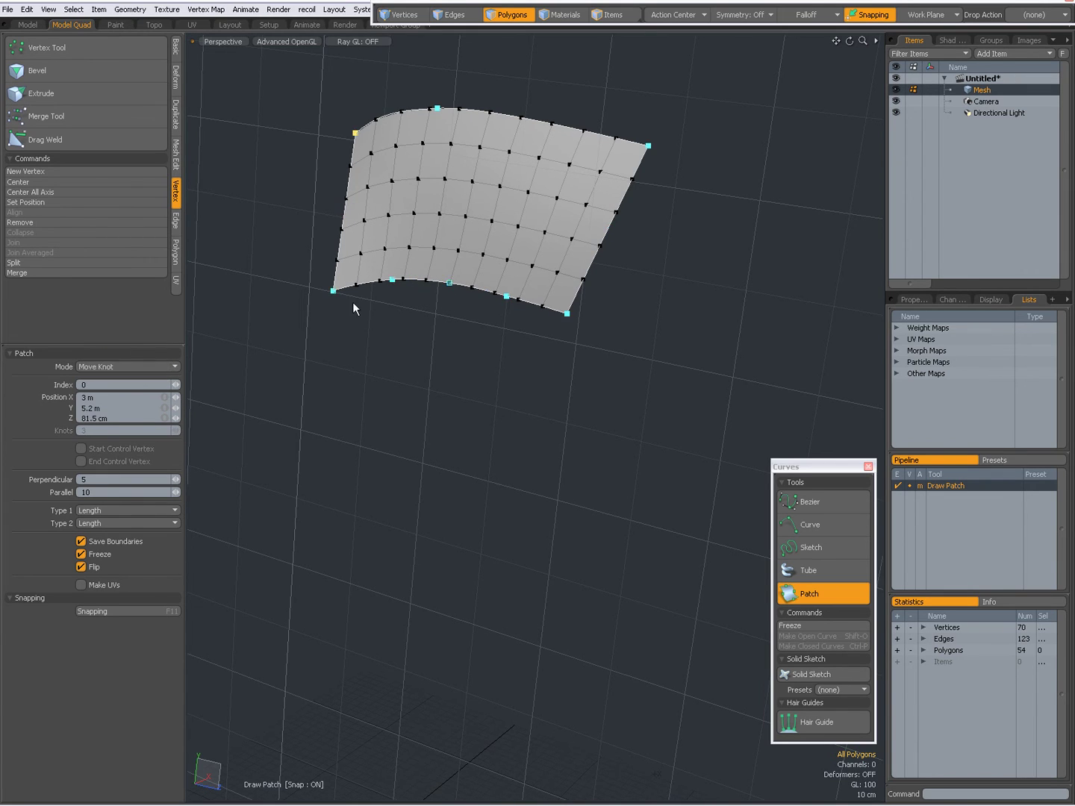
pyautogui.moveTo(391, 280); pyautogui.dragTo(385, 340)
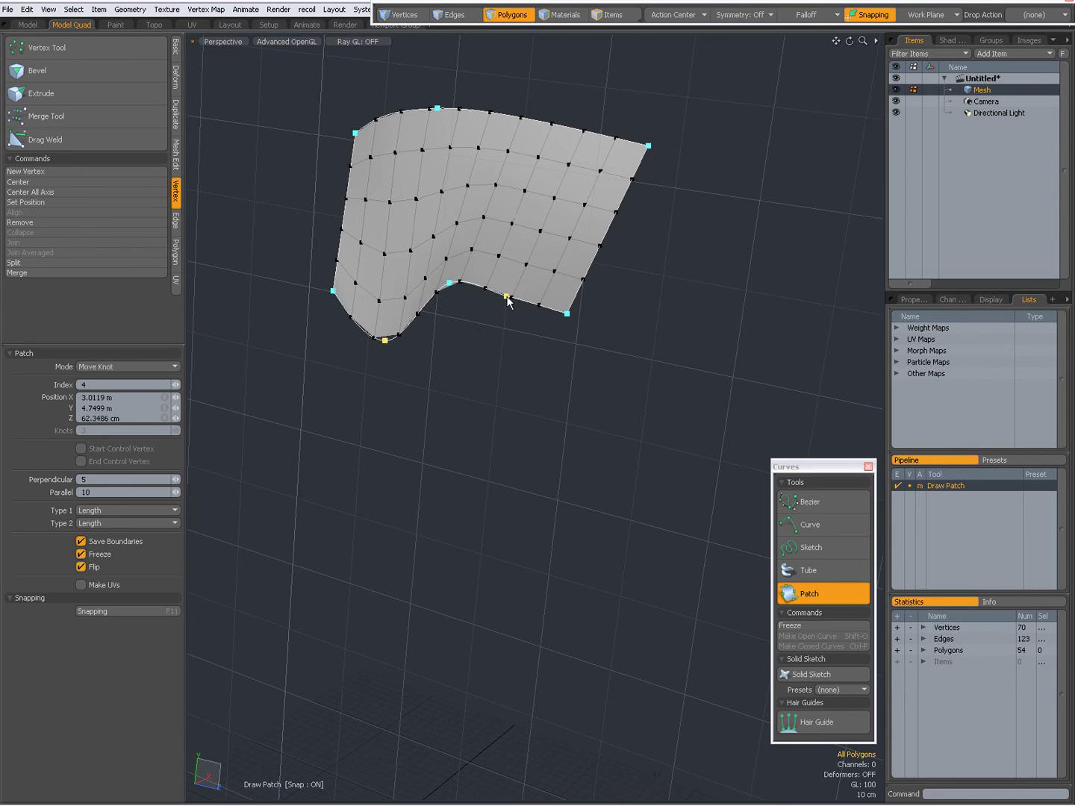
pyautogui.moveTo(506, 296); pyautogui.dragTo(514, 249)
pyautogui.keyDown('alt'); pyautogui.moveTo(507, 300); pyautogui.dragTo(377, 263); pyautogui.keyUp('alt')
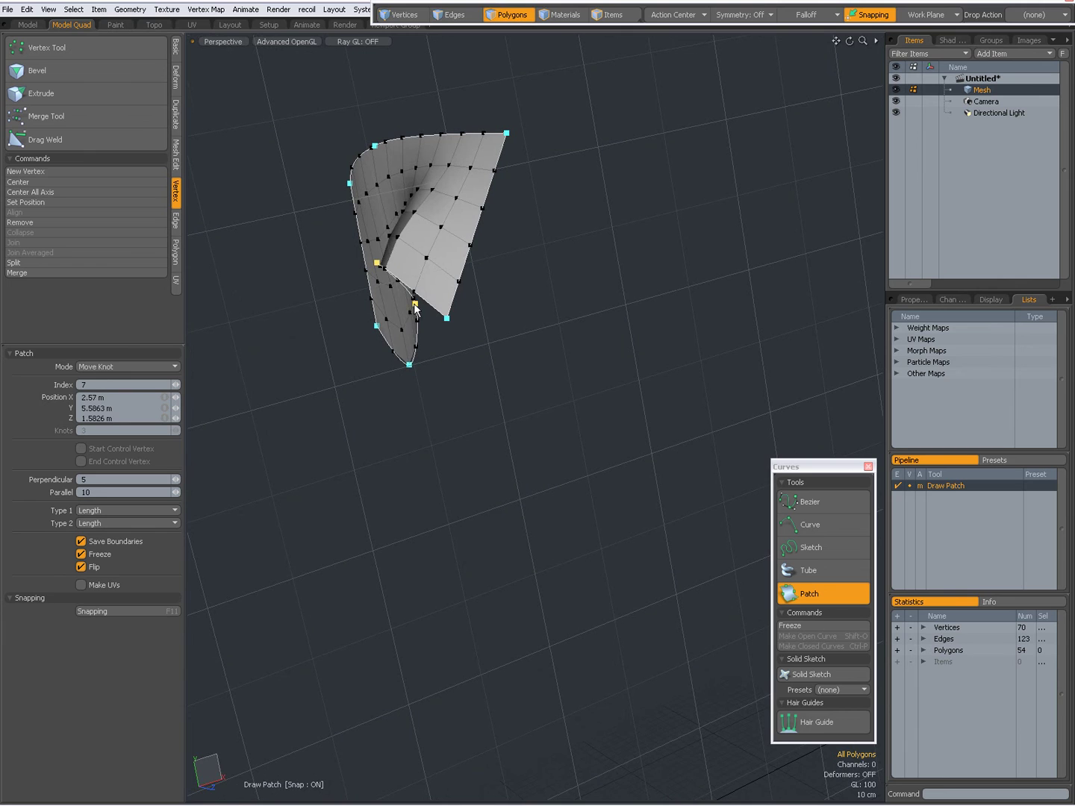
# Step: Move the patch's lower-edge first inner knot to about (2.59, 4.90, 0.62) m and drop the Patch tool
pyautogui.moveTo(415, 303); pyautogui.dragTo(474, 318)
pyautogui.moveTo(409, 366); pyautogui.dragTo(482, 375)
pyautogui.press('space')
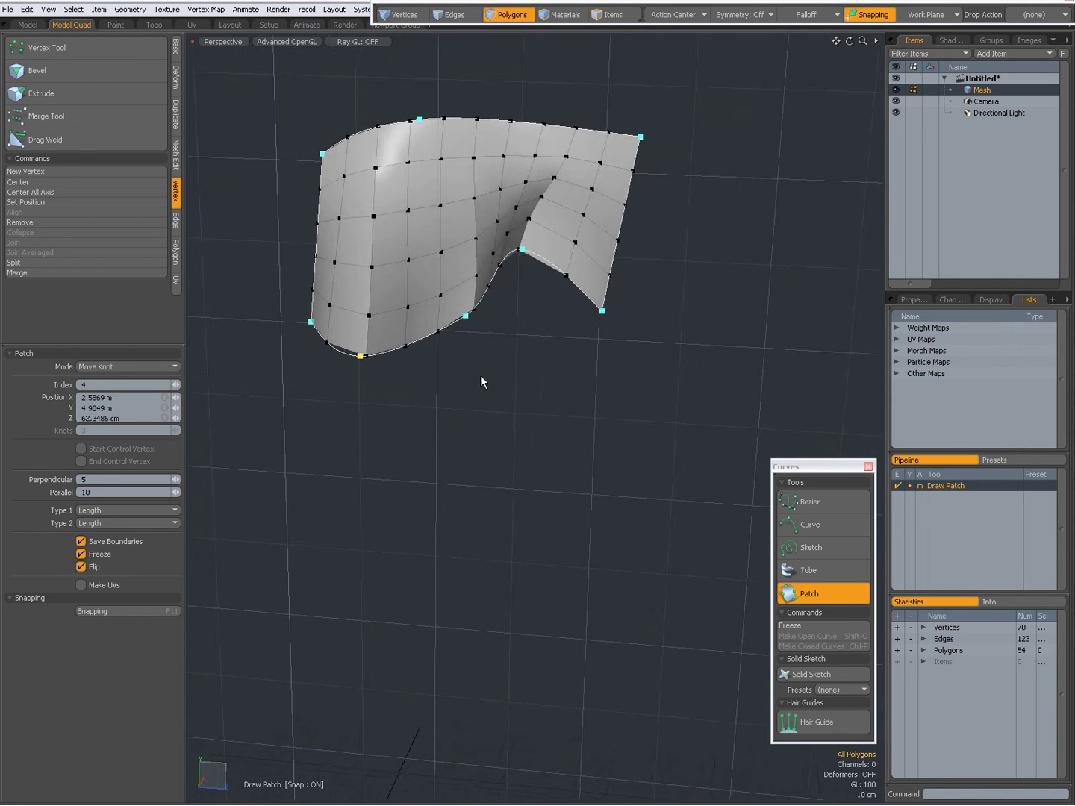
# Step: Cut the patch's surface polygons, paste them into a new mesh item, and turn on subdivision for the surface
pyautogui.doubleClick(400, 237)
pyautogui.press('Delete')
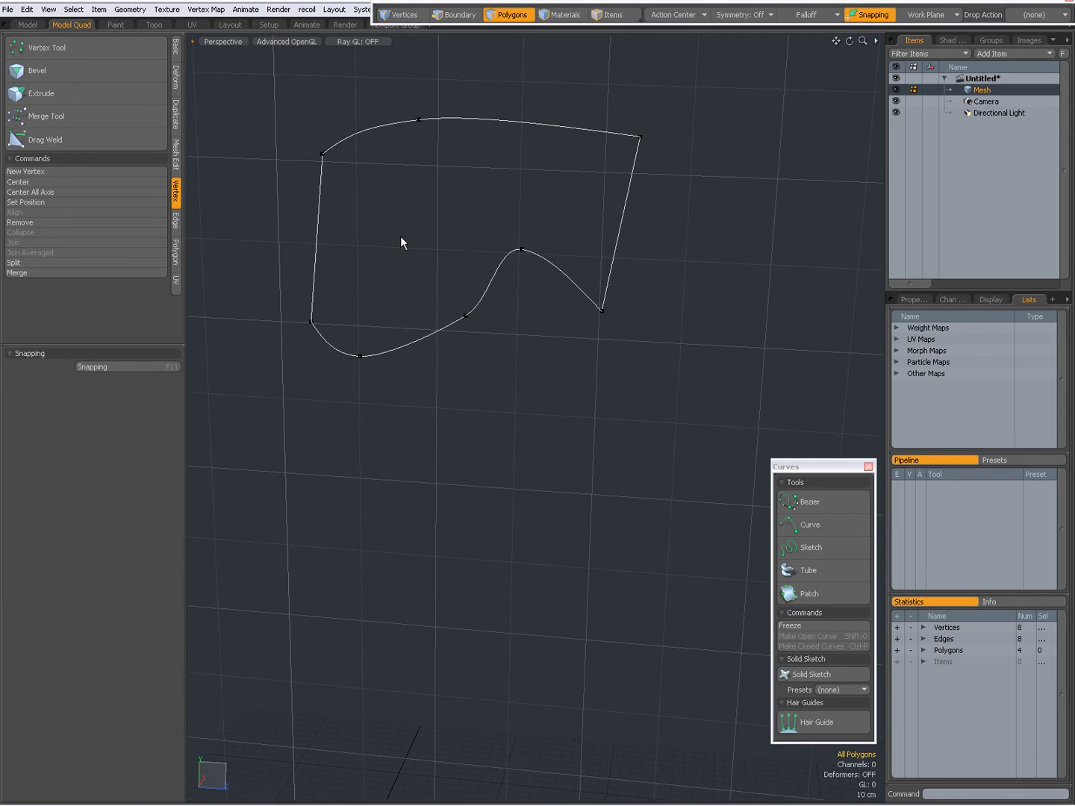
pyautogui.press('n')
pyautogui.hotkey('ctrl', 'v')
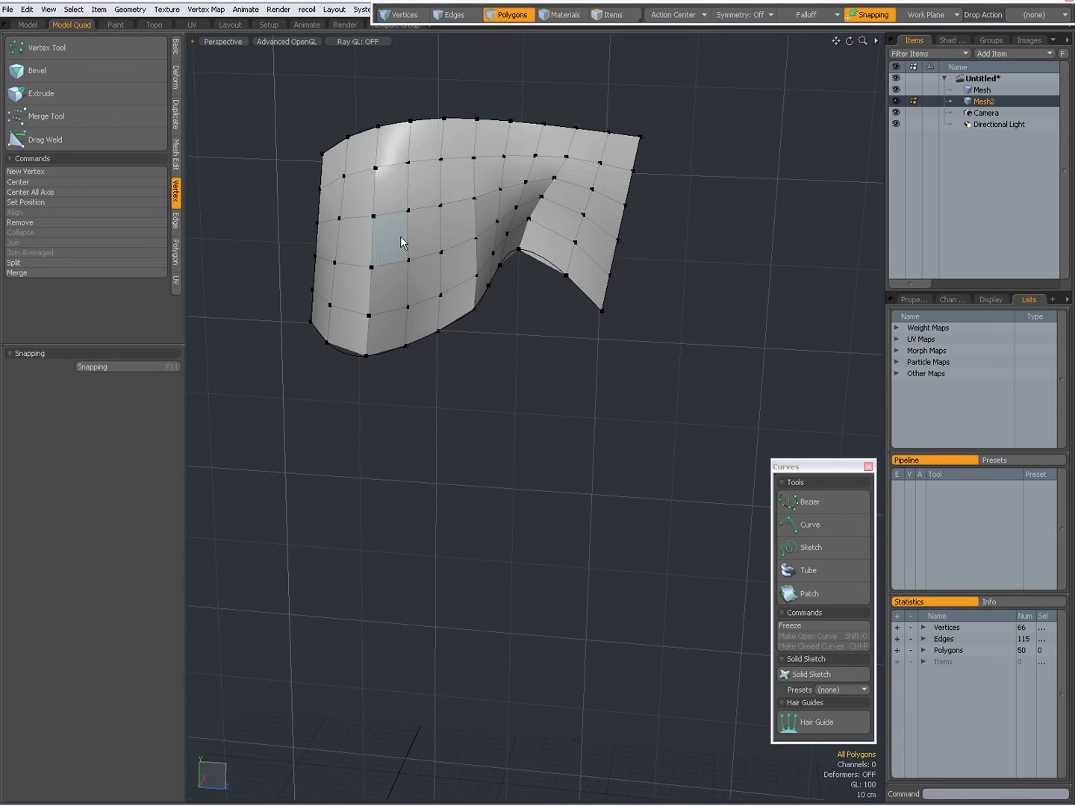
pyautogui.moveTo(399, 237); pyautogui.dragTo(612, 438, button='middle')
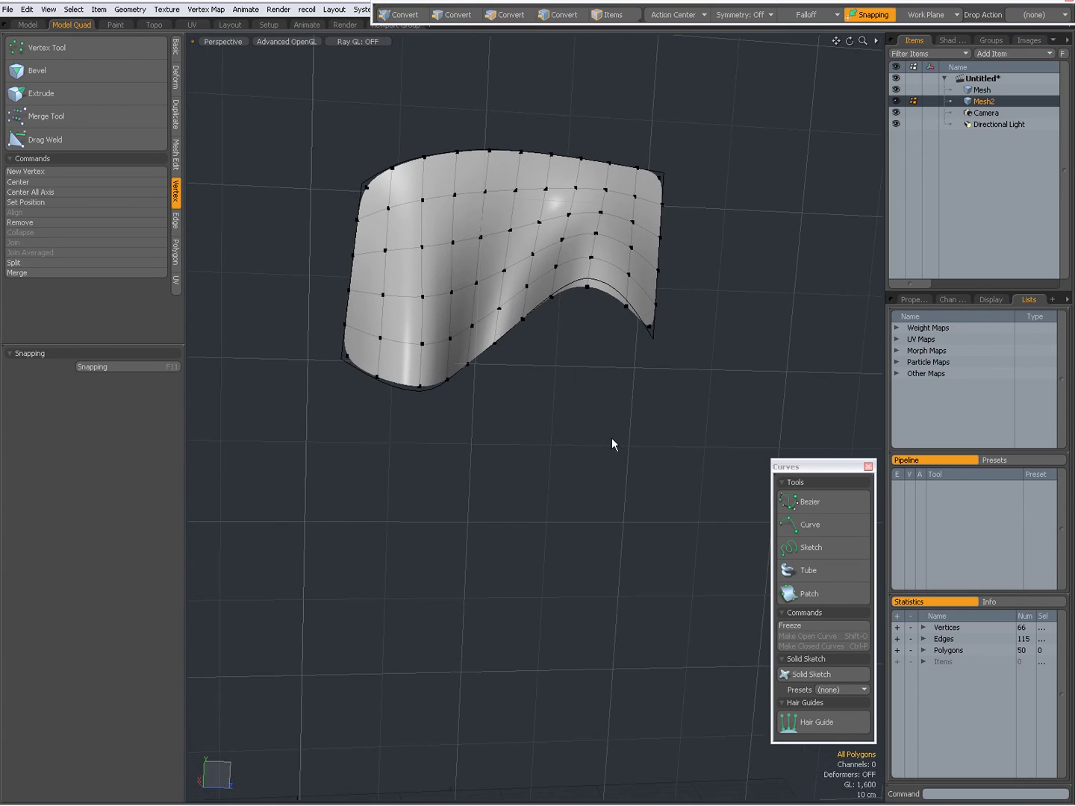
# Step: Turn off the viewport's work plane grid, vertices and wireframe, and hide the original Mesh item holding the curves
pyautogui.hotkey('ctrl', '2')
pyautogui.click(615, 470)
pyautogui.hotkey('ctrl', '2')
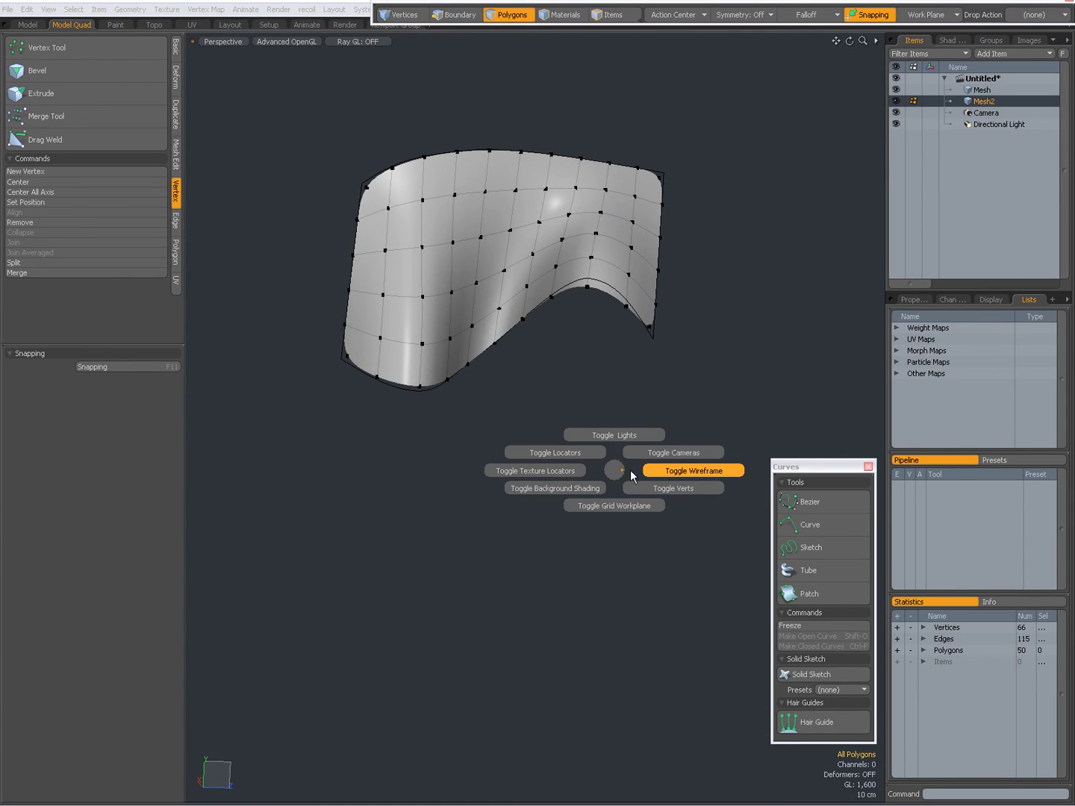
pyautogui.click(670, 493)
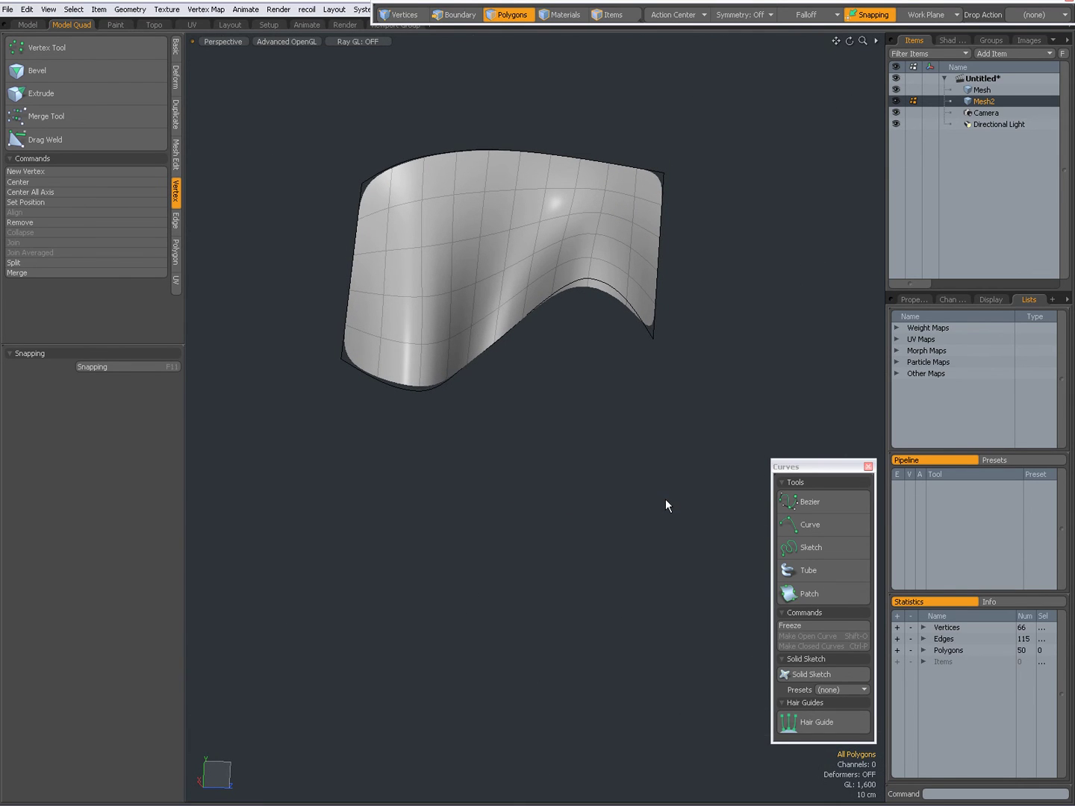
pyautogui.hotkey('ctrl', '`')
pyautogui.click(713, 500)
pyautogui.moveTo(729, 503); pyautogui.dragTo(941, 109, button='middle')
pyautogui.click(897, 90)
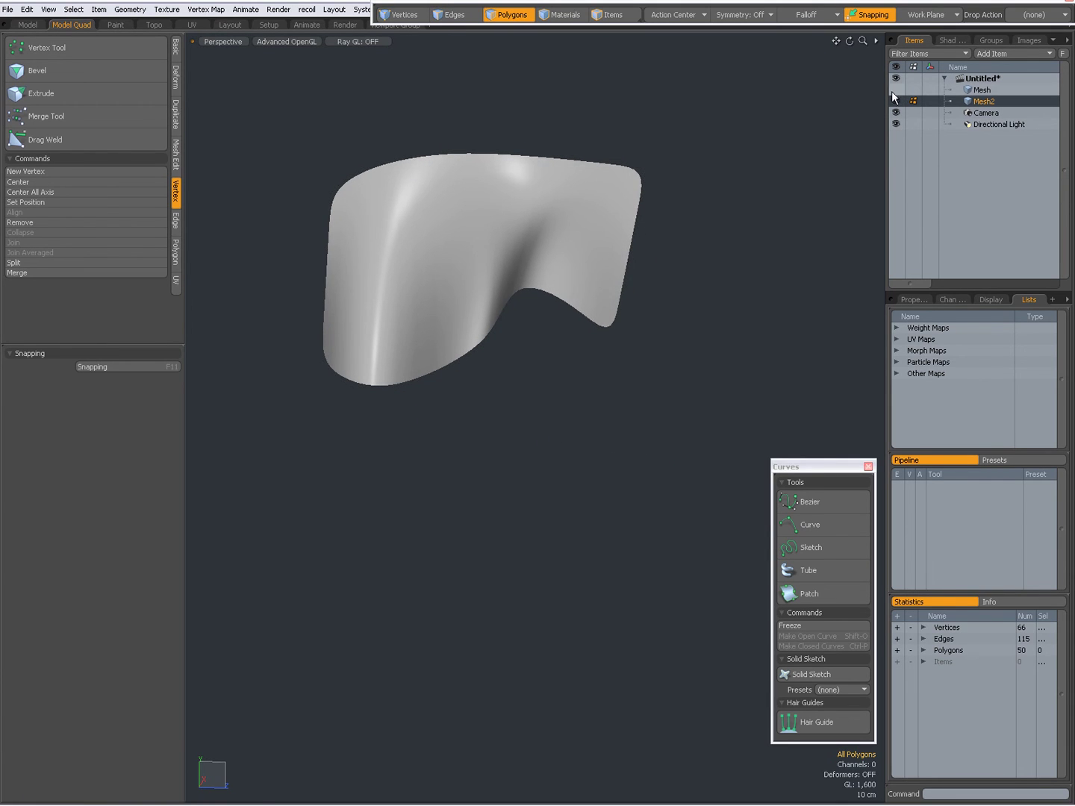
# Step: Turn the wireframe display back on and switch off subdivision on the patch surface
pyautogui.keyDown('alt'); pyautogui.moveTo(615, 300); pyautogui.dragTo(512, 362); pyautogui.keyUp('alt')
pyautogui.hotkey('ctrl', '3')
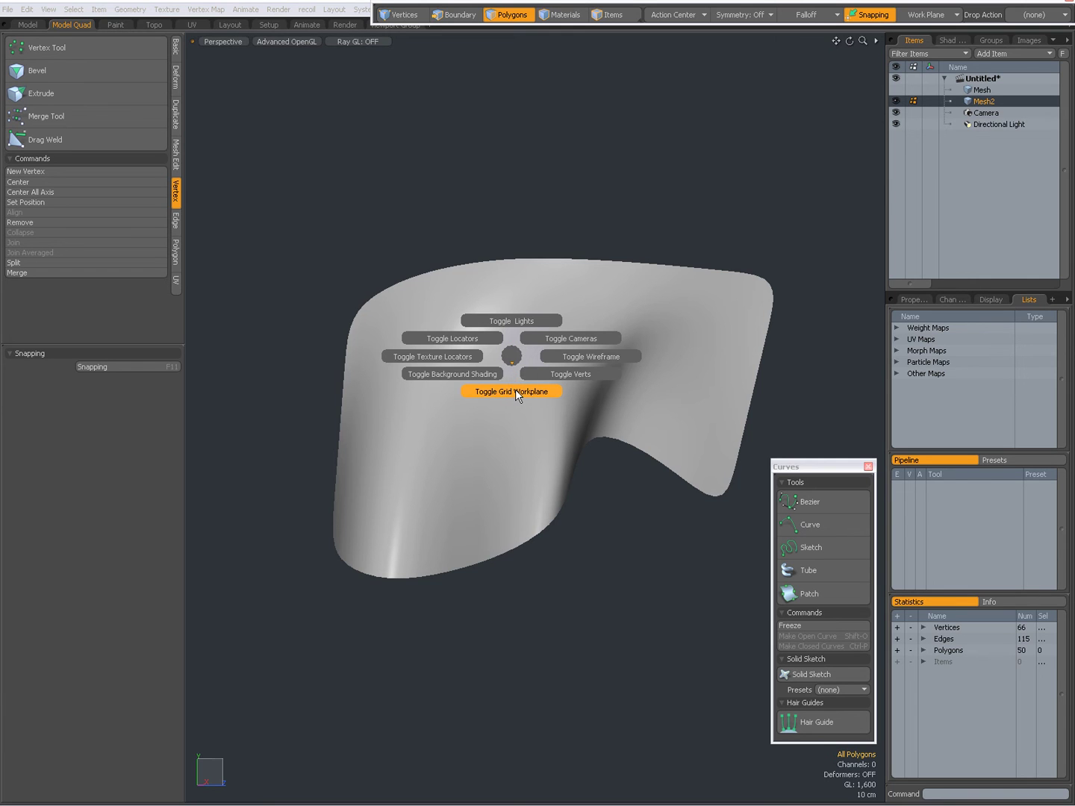
pyautogui.click(589, 357)
pyautogui.keyDown('alt'); pyautogui.moveTo(441, 480); pyautogui.dragTo(554, 457); pyautogui.keyUp('alt')
pyautogui.press('Tab')
pyautogui.keyDown('alt'); pyautogui.keyDown('shift'); pyautogui.moveTo(642, 514); pyautogui.dragTo(582, 341); pyautogui.keyUp('shift'); pyautogui.keyUp('alt')
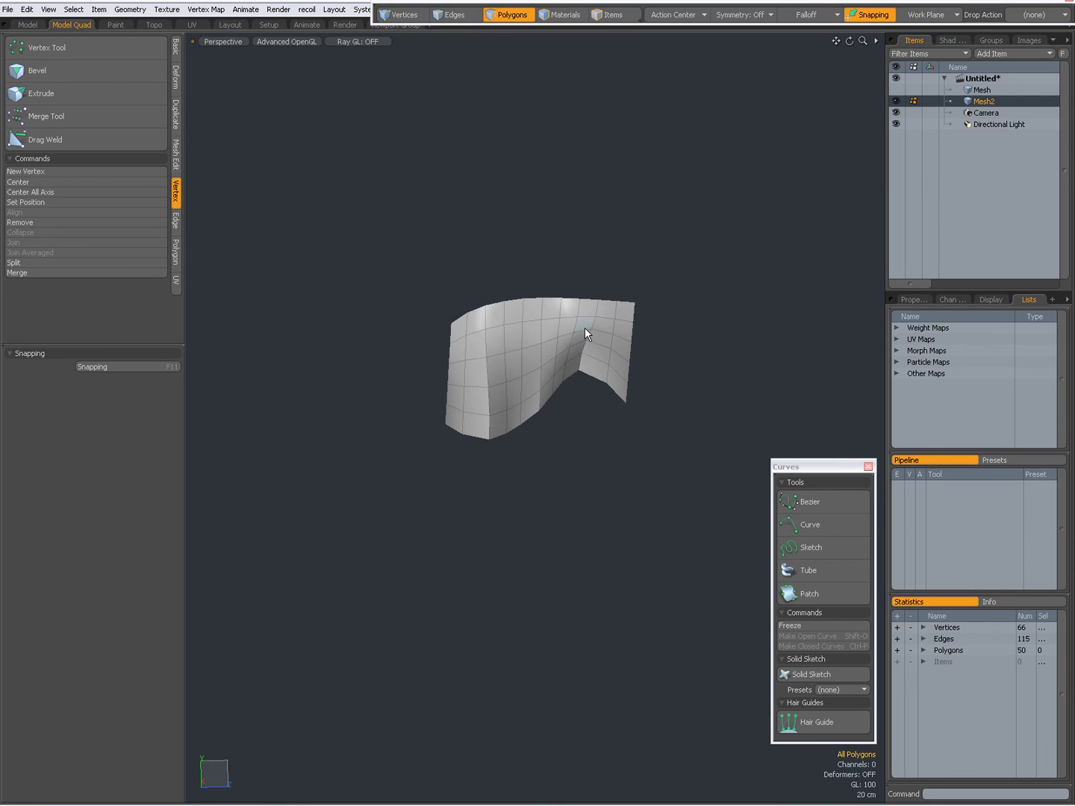
# Step: Close the scene without saving changes and turn the work plane grid back on in the empty scene
pyautogui.hotkey('ctrl', 'w')
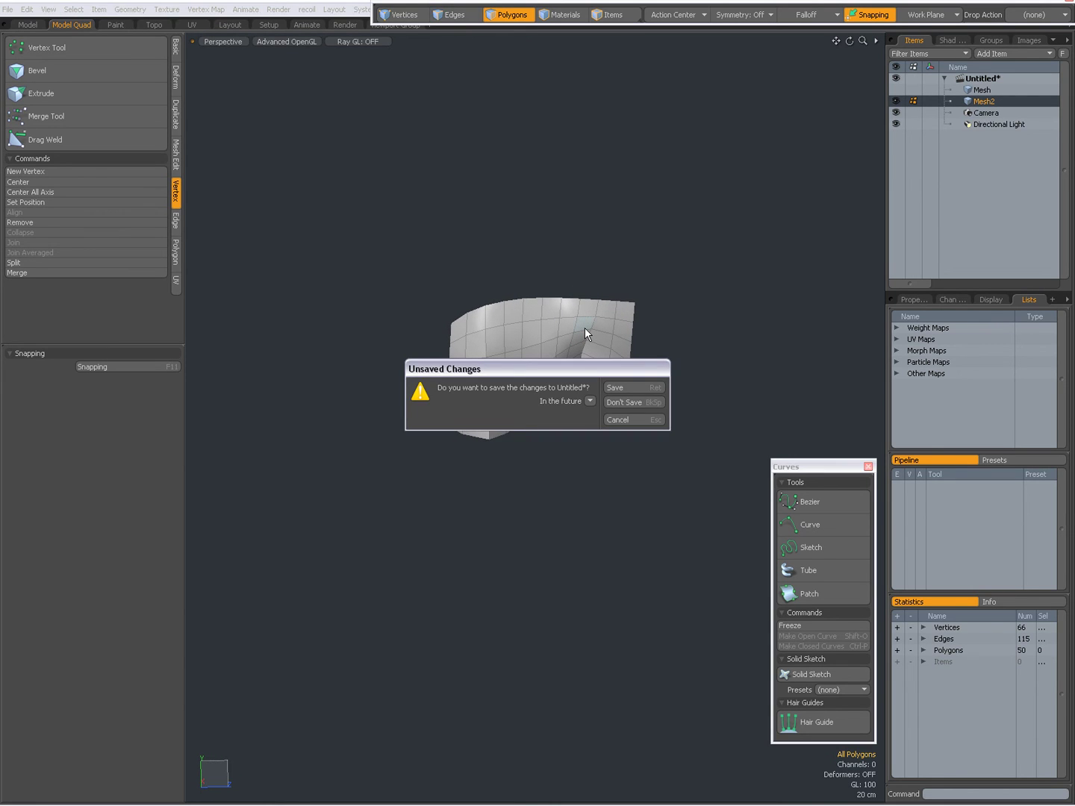
pyautogui.press('d')
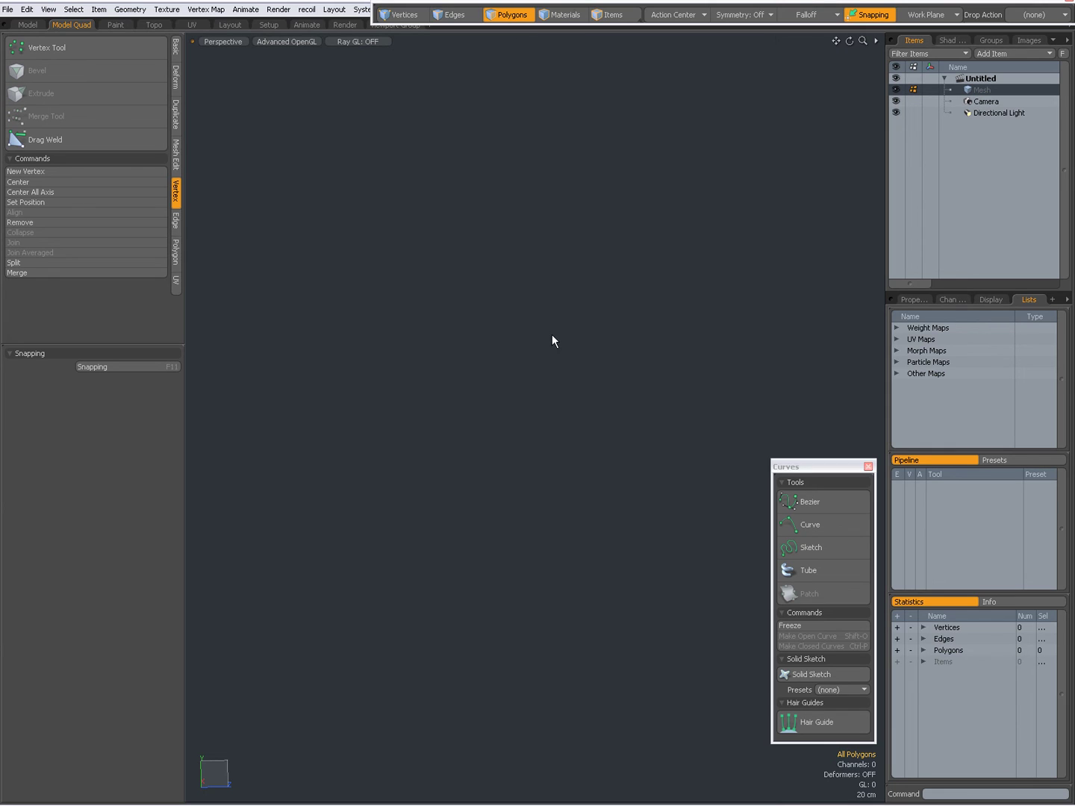
pyautogui.hotkey('alt', 'g')
pyautogui.click(552, 347)
pyautogui.keyDown('alt'); pyautogui.moveTo(555, 416); pyautogui.dragTo(575, 446); pyautogui.keyUp('alt')
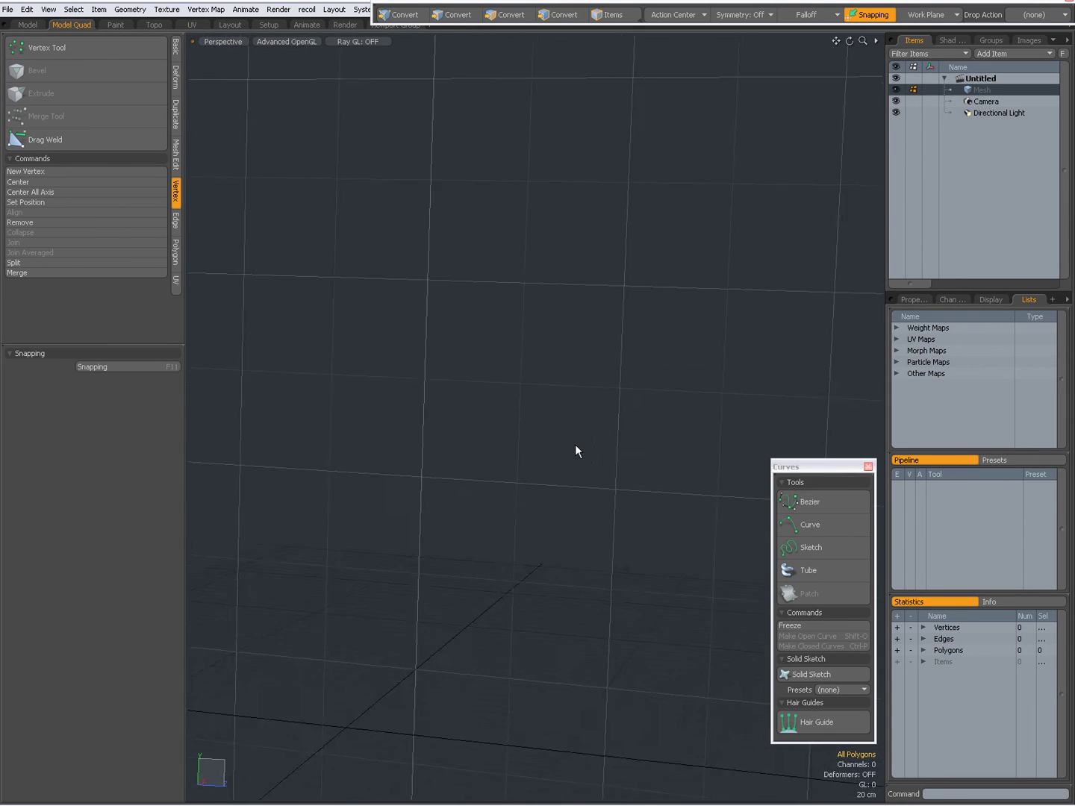
# Step: Draw a flat square about 2.8 m by 2.79 m at X 2 m with the Cube tool
pyautogui.press('3')
pyautogui.click(176, 48)
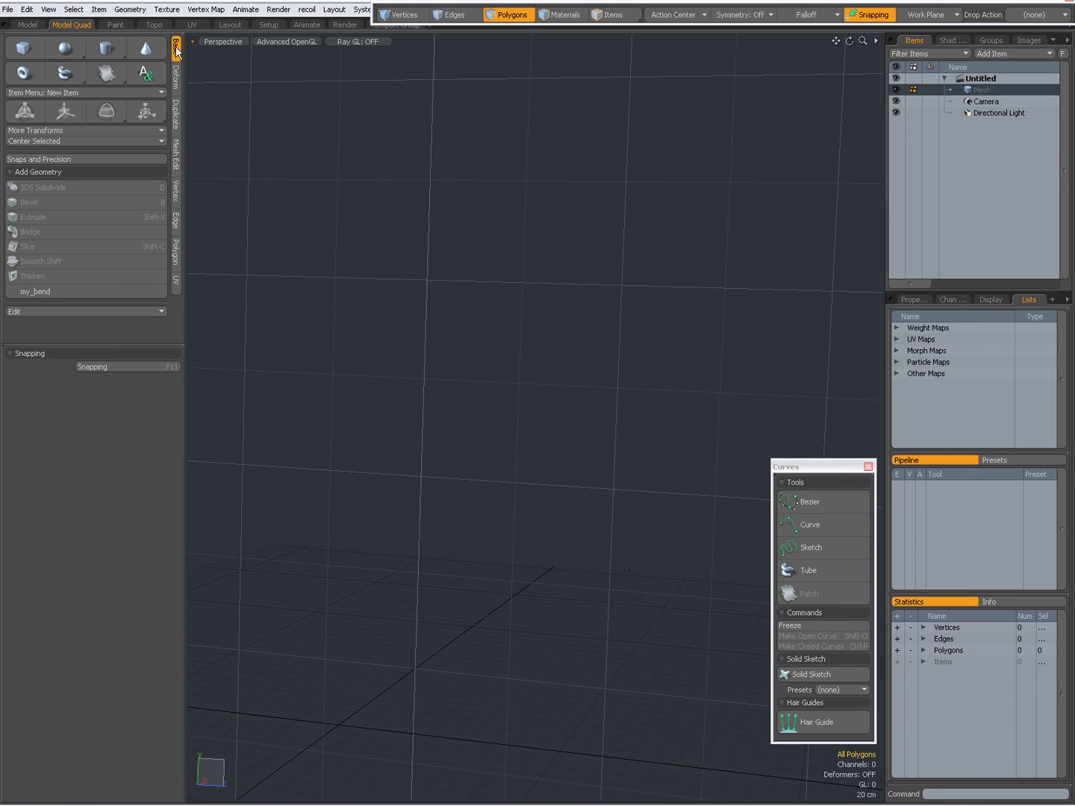
pyautogui.click(29, 50)
pyautogui.moveTo(382, 190); pyautogui.dragTo(651, 479)
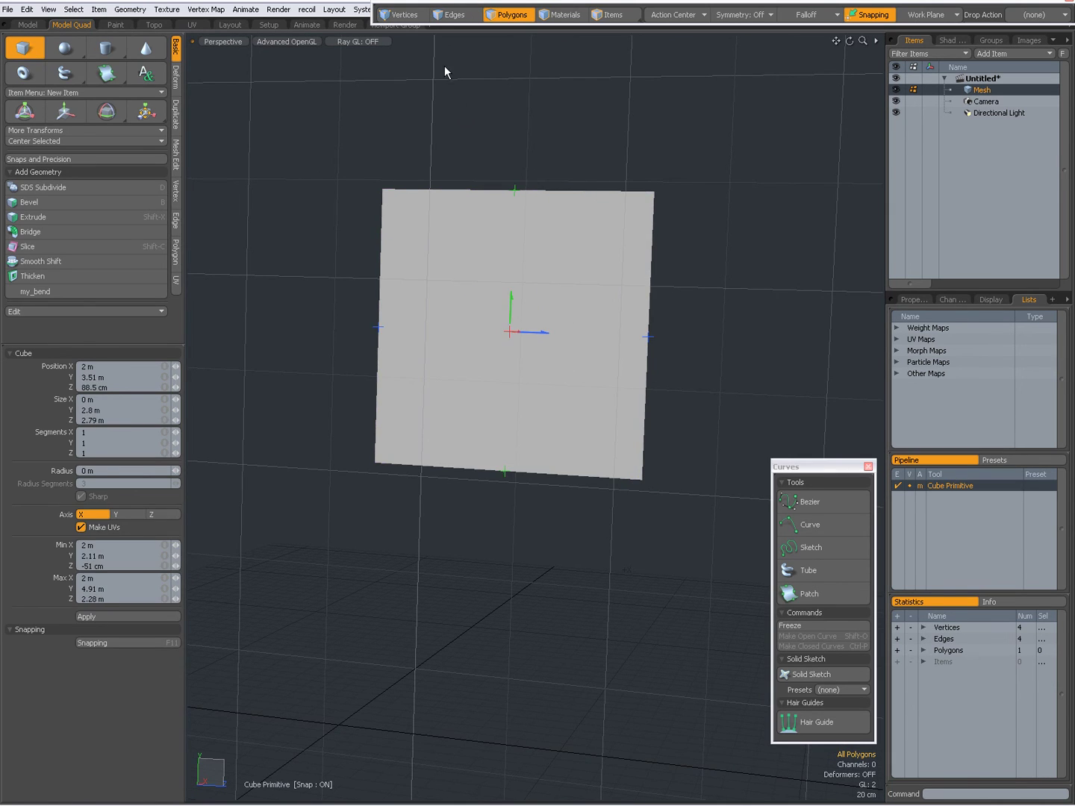
pyautogui.press('space')
# Step: Draw a second flat square of similar size beside the first with the Cube tool
pyautogui.keyDown('alt'); pyautogui.keyDown('shift'); pyautogui.moveTo(580, 302); pyautogui.dragTo(454, 320); pyautogui.keyUp('shift'); pyautogui.keyUp('alt')
pyautogui.click(27, 48)
pyautogui.moveTo(587, 278); pyautogui.dragTo(748, 477)
pyautogui.press('space')
# Step: Subdivide the second square with the Faceted method and clear the selection
pyautogui.click(667, 328)
pyautogui.press('ctrl')
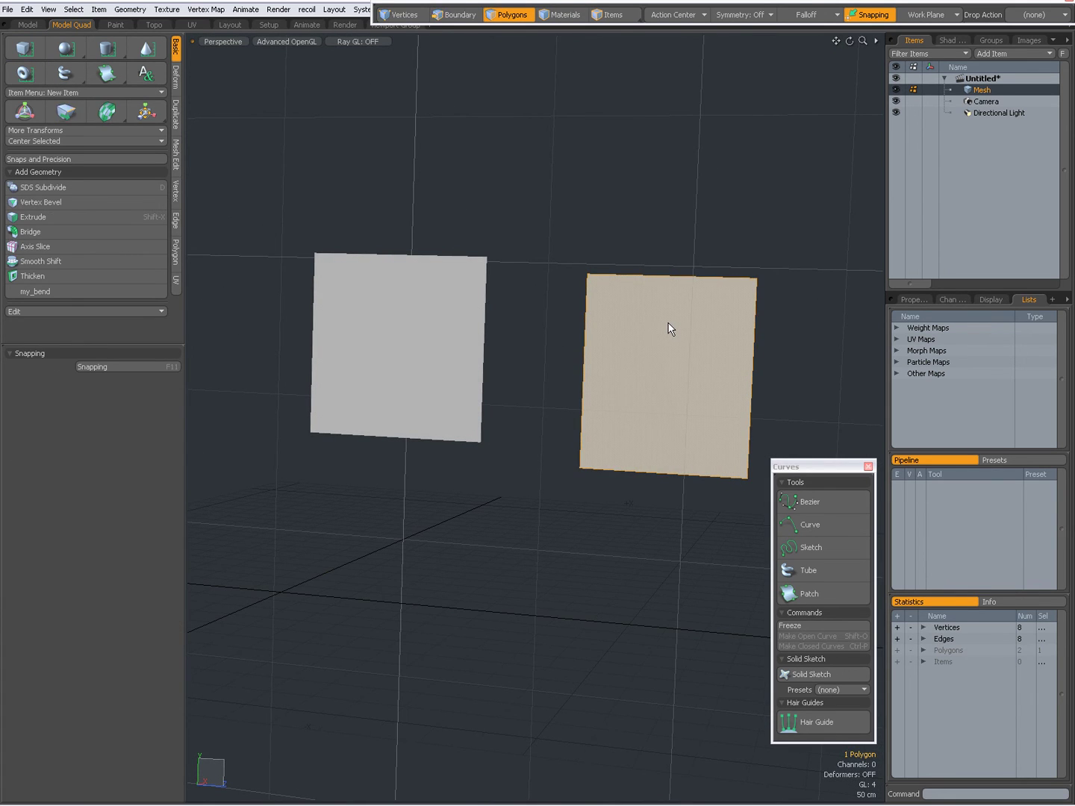
pyautogui.hotkey('shift', 'd')
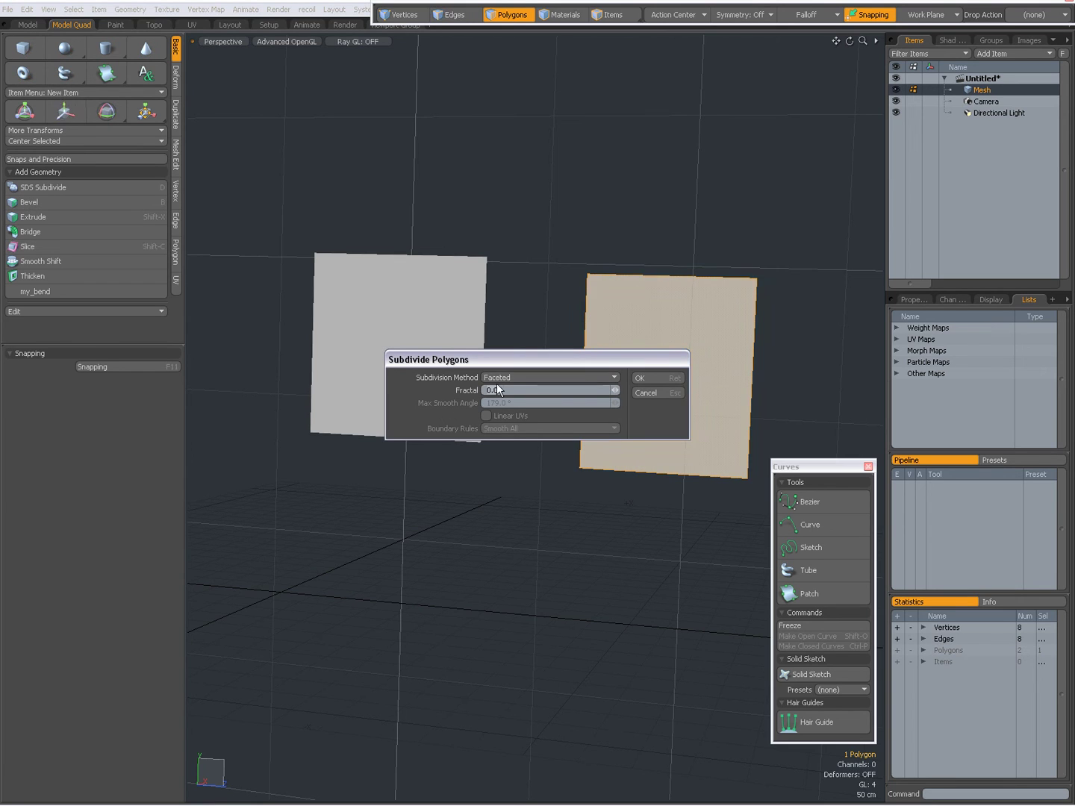
pyautogui.click(648, 377)
pyautogui.click(532, 313)
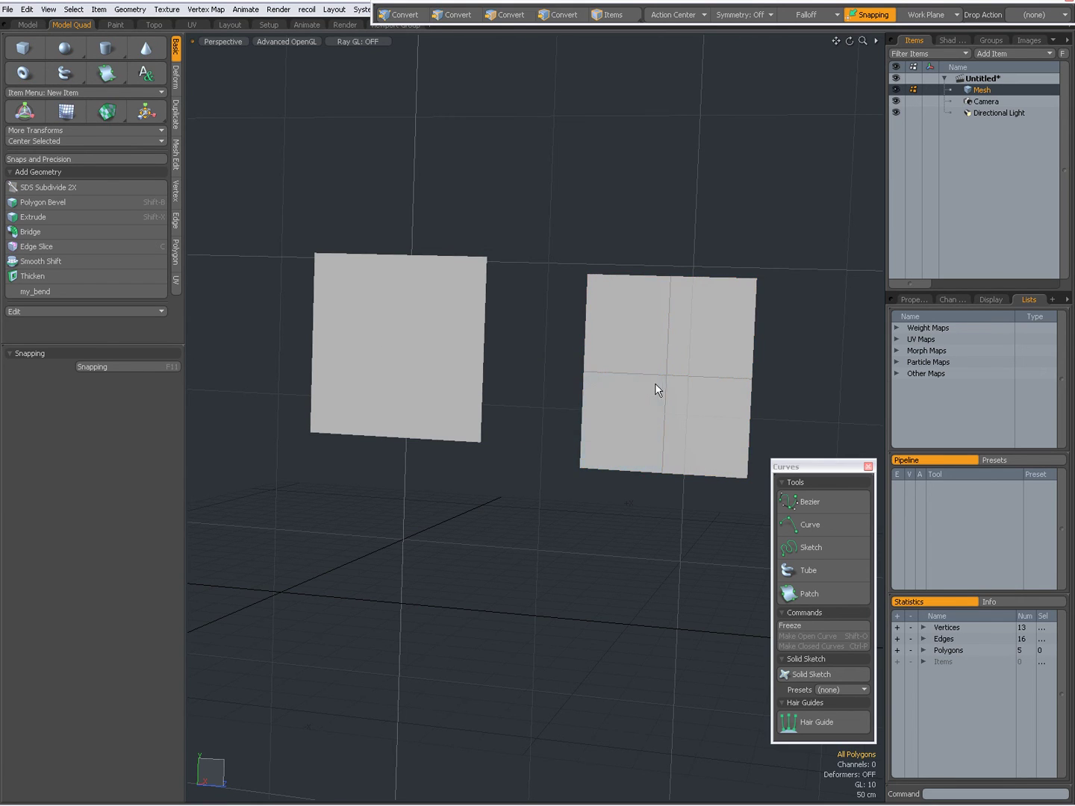
# Step: Move the undivided square along X to about 5.08 m, roughly level with the subdivided square, and clear the selection
pyautogui.keyDown('alt'); pyautogui.moveTo(618, 393); pyautogui.dragTo(561, 409); pyautogui.keyUp('alt')
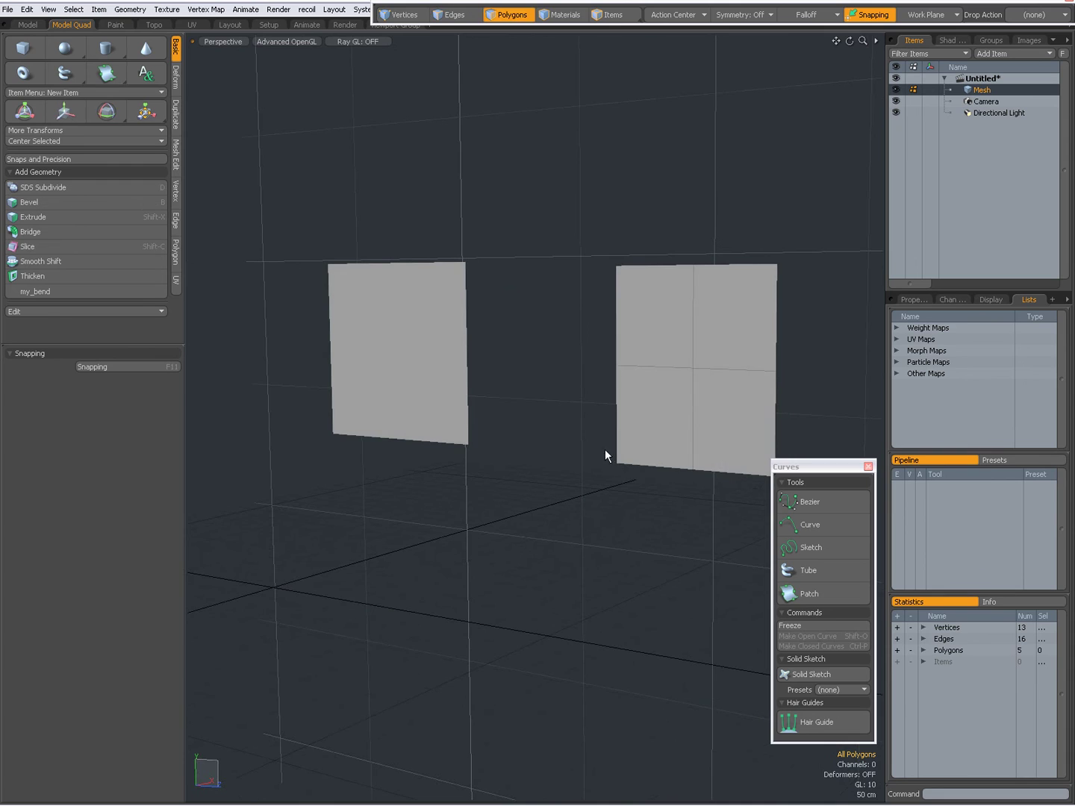
pyautogui.scroll(-3, 605, 449)
pyautogui.keyDown('alt'); pyautogui.moveTo(615, 441); pyautogui.dragTo(523, 386); pyautogui.keyUp('alt')
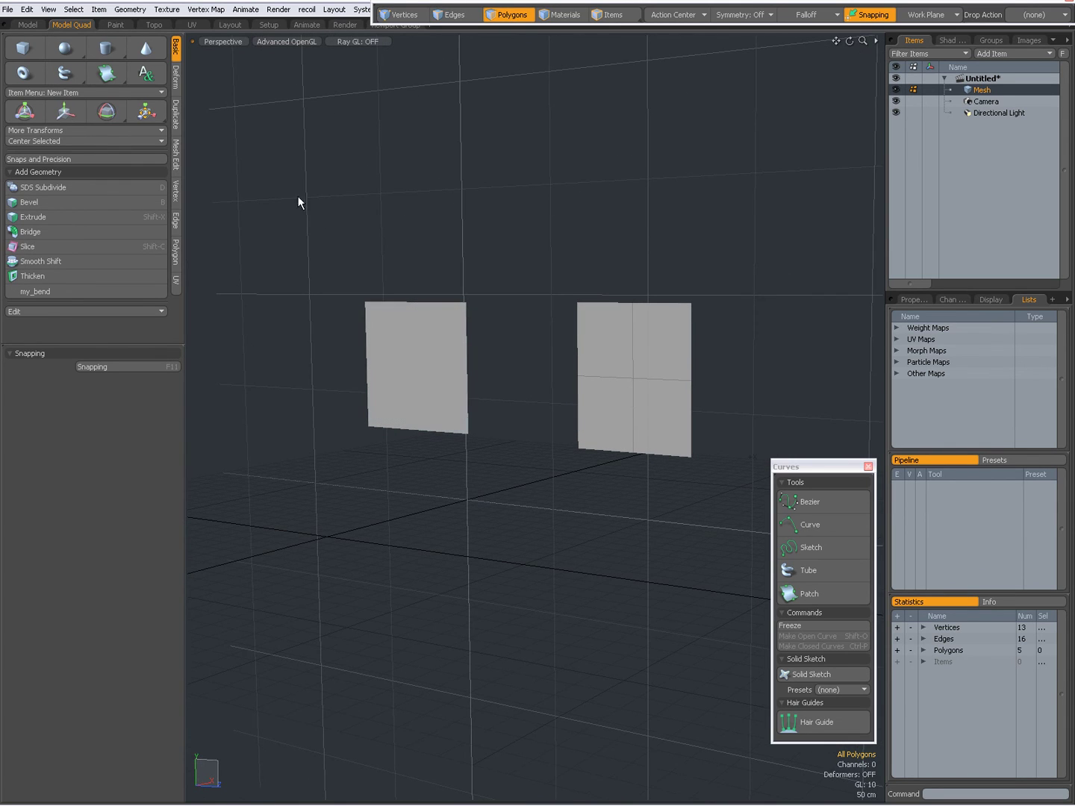
pyautogui.click(63, 141)
pyautogui.keyDown('alt'); pyautogui.moveTo(370, 112); pyautogui.dragTo(578, 352); pyautogui.keyUp('alt')
pyautogui.click(435, 379)
pyautogui.press('w')
pyautogui.press('q')
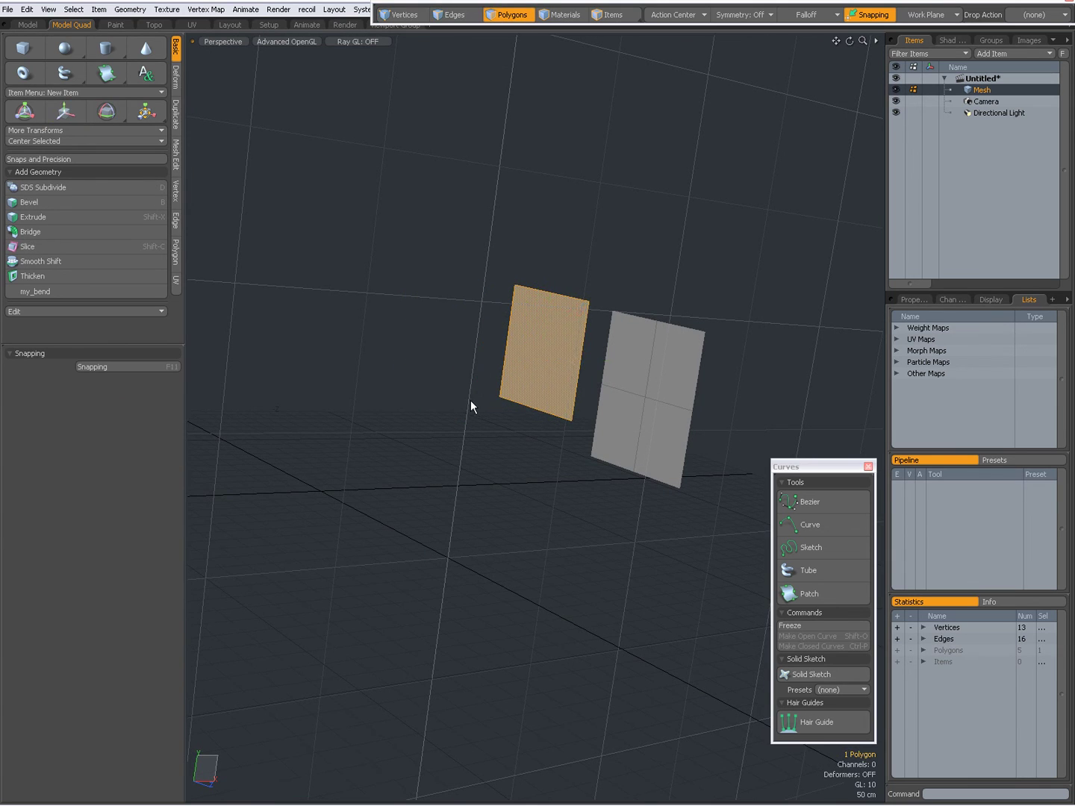
pyautogui.click(470, 400)
pyautogui.keyDown('alt'); pyautogui.moveTo(439, 422); pyautogui.dragTo(683, 581); pyautogui.keyUp('alt')
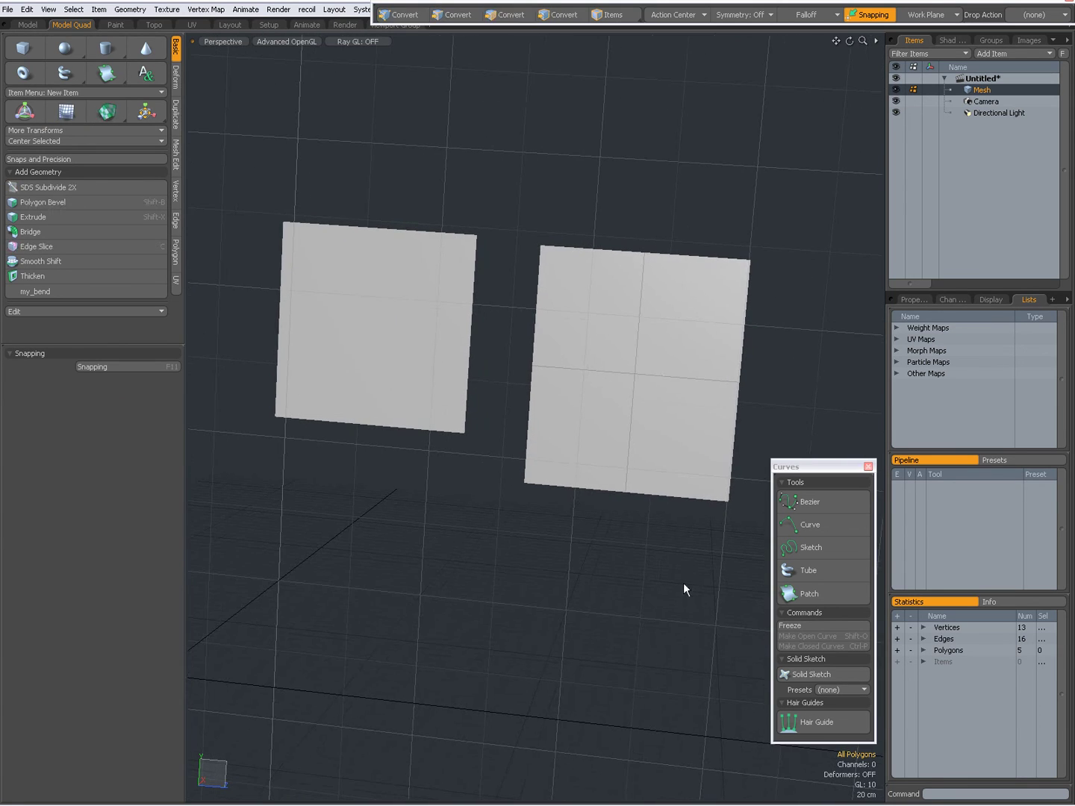
# Step: Apply the Patch tool to both squares and set its mode to Define Patch
pyautogui.click(823, 596)
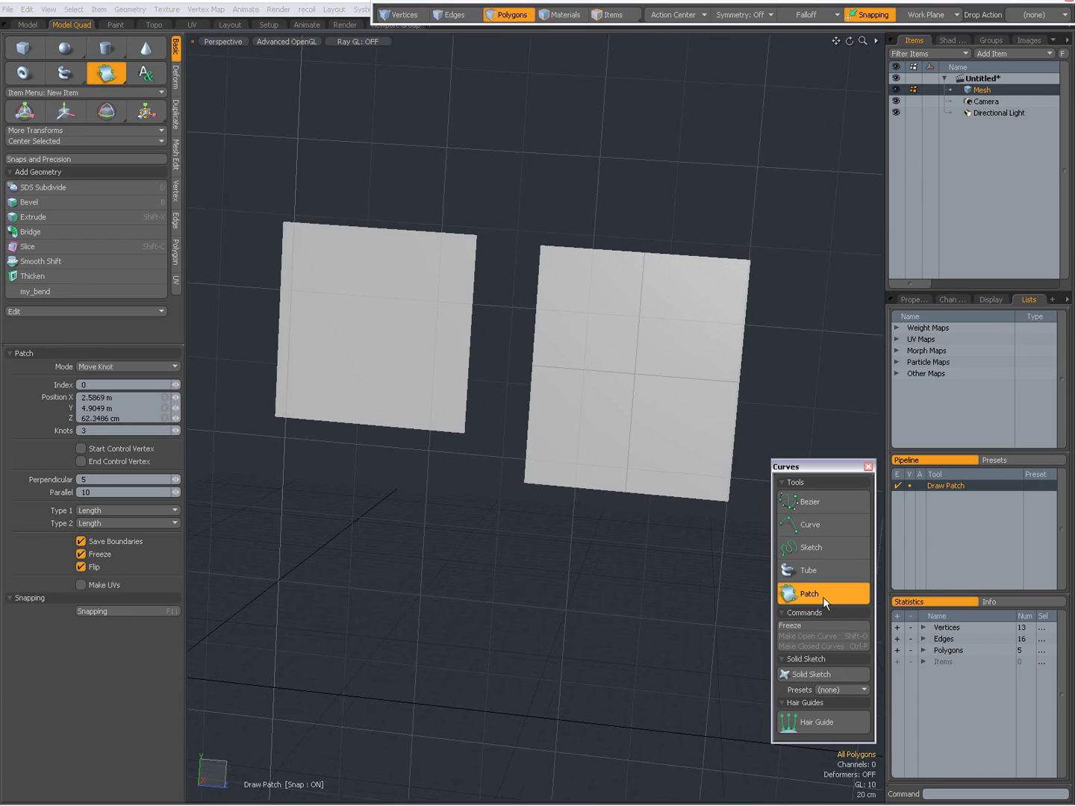
pyautogui.click(350, 514)
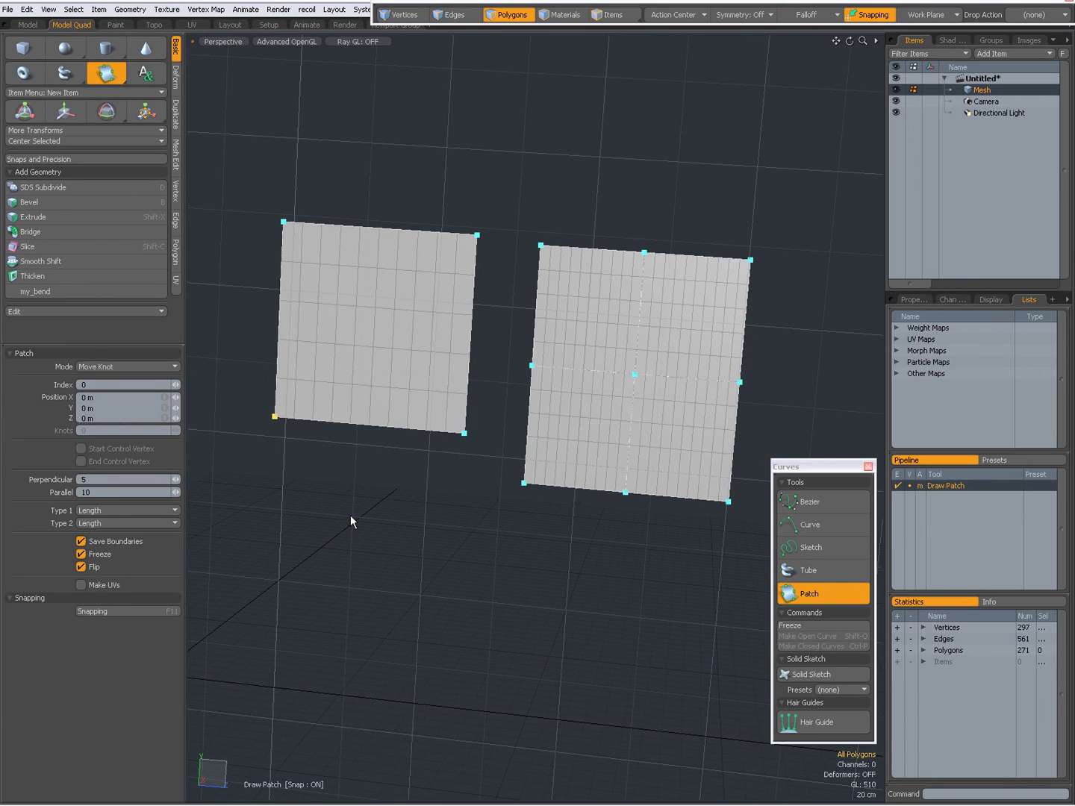
pyautogui.click(130, 366)
pyautogui.click(133, 345)
pyautogui.keyDown('alt'); pyautogui.moveTo(429, 455); pyautogui.dragTo(496, 320); pyautogui.keyUp('alt')
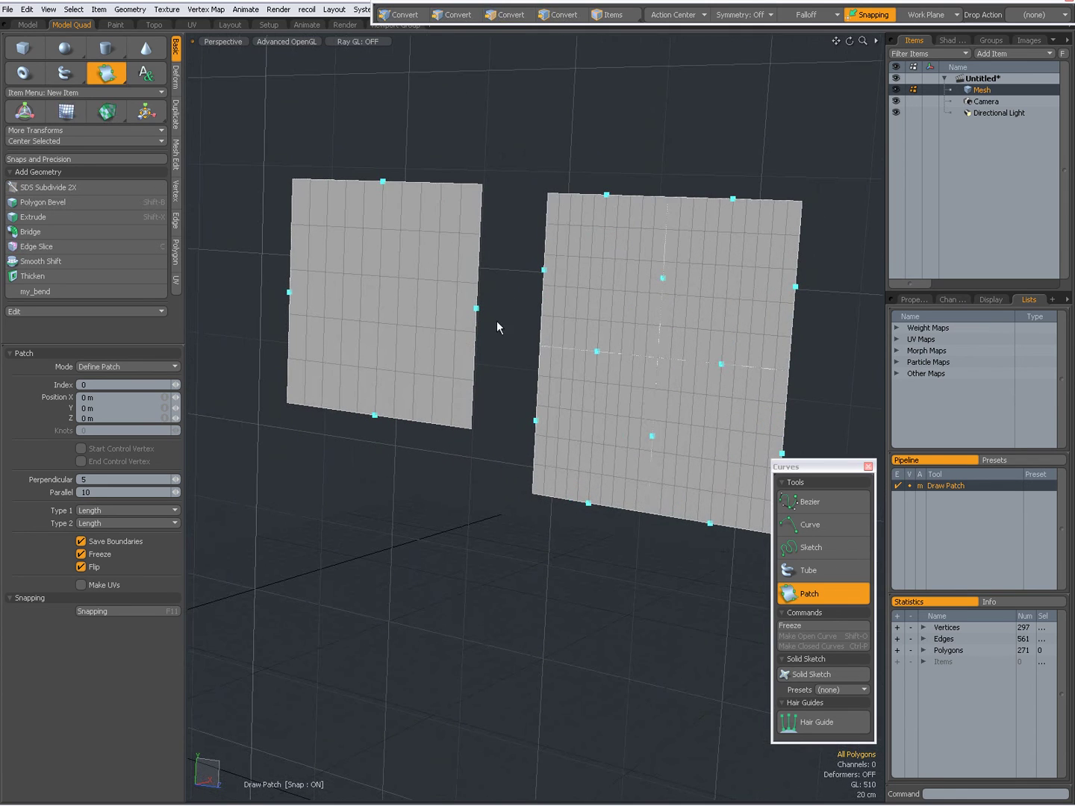
pyautogui.keyDown('alt'); pyautogui.moveTo(451, 454); pyautogui.dragTo(507, 488); pyautogui.keyUp('alt')
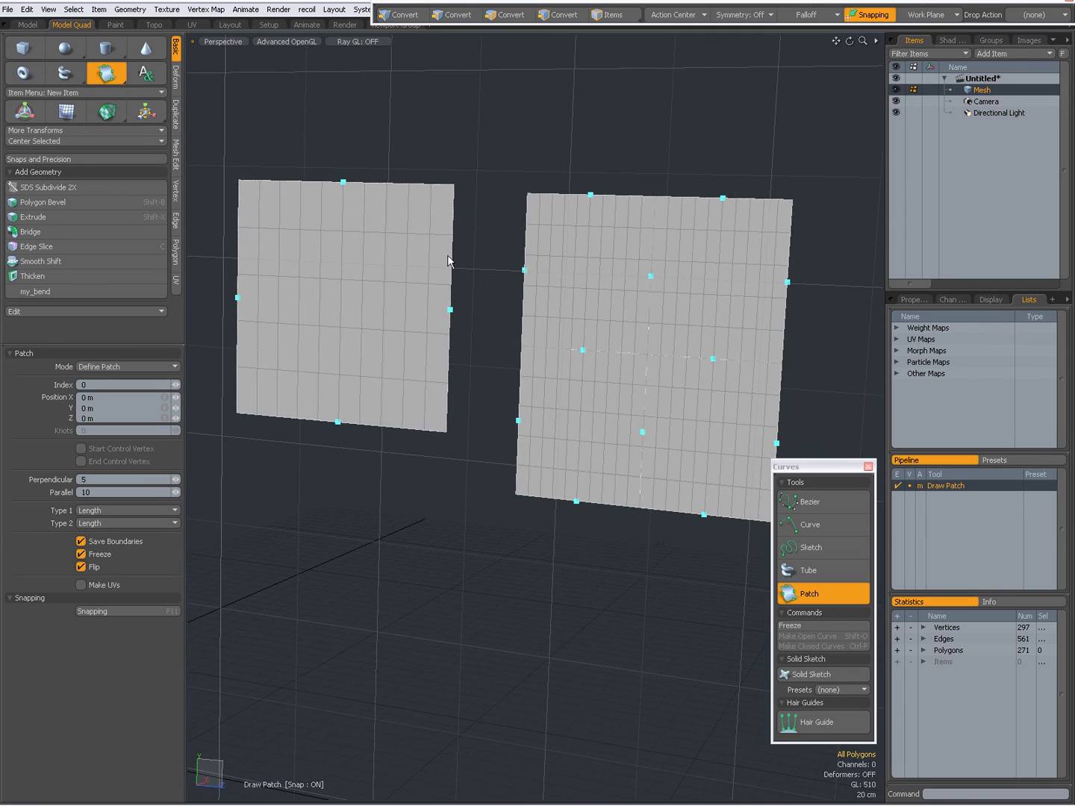
pyautogui.press('3')
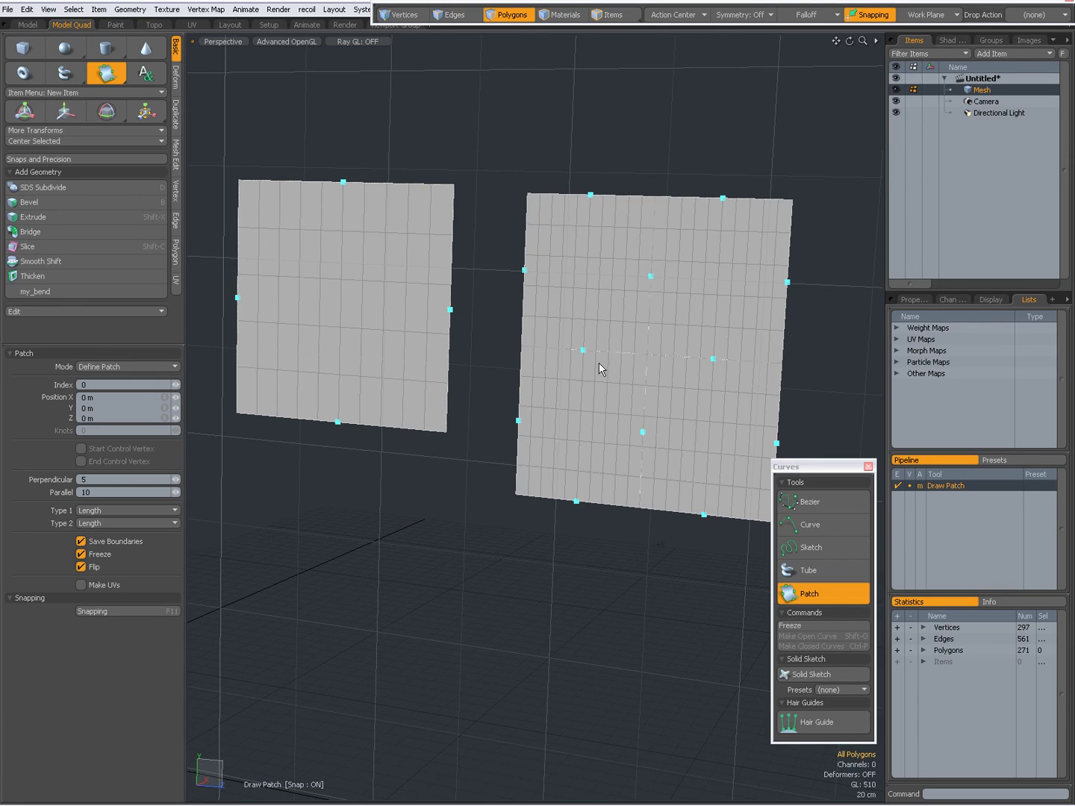
pyautogui.keyDown('alt'); pyautogui.moveTo(480, 448); pyautogui.dragTo(271, 488); pyautogui.keyUp('alt')
# Step: In Move Knot mode, move the undivided square's outer upper corner to about (5.08, 6.04, -0.32) m and outer lower corner to about (5.08, 2.67, 0.37) m
pyautogui.click(120, 366)
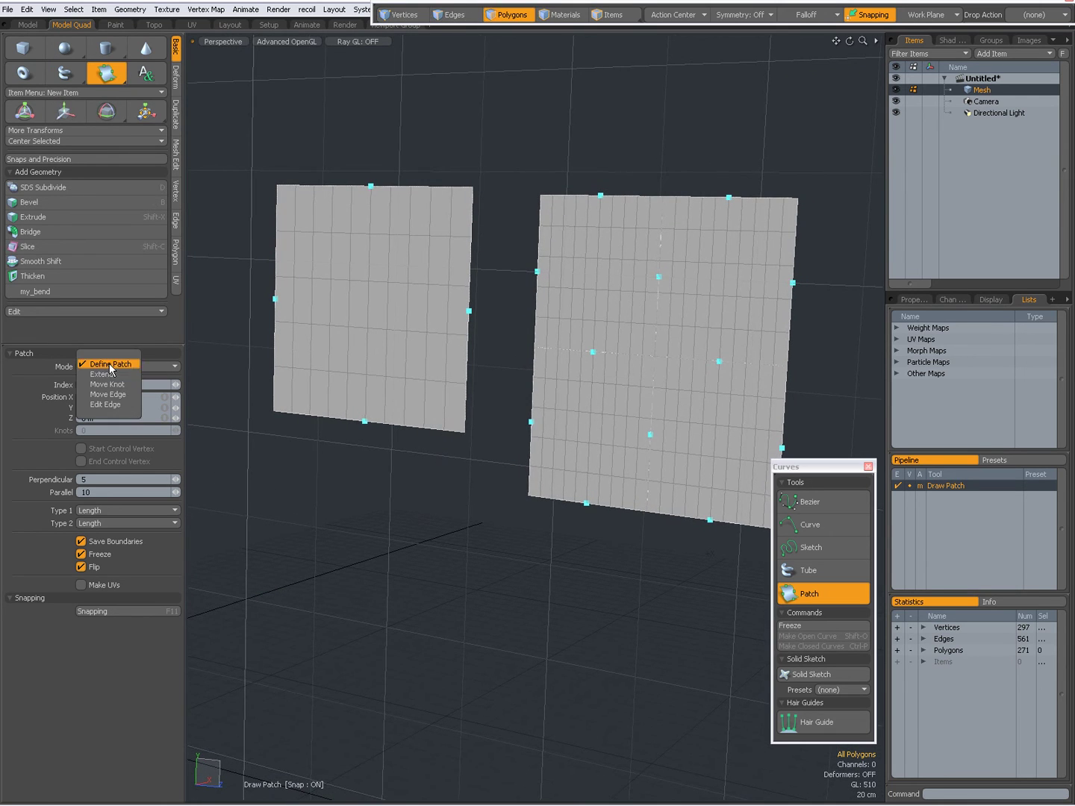
pyautogui.click(108, 384)
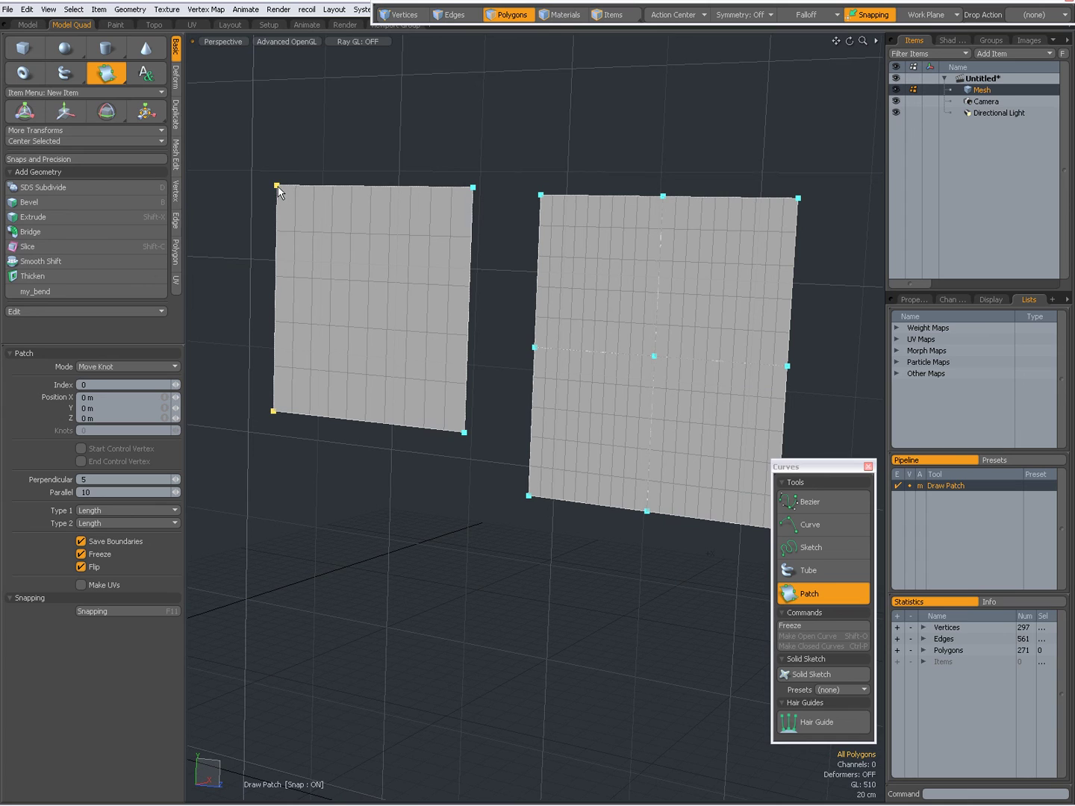
pyautogui.moveTo(278, 185); pyautogui.dragTo(292, 91)
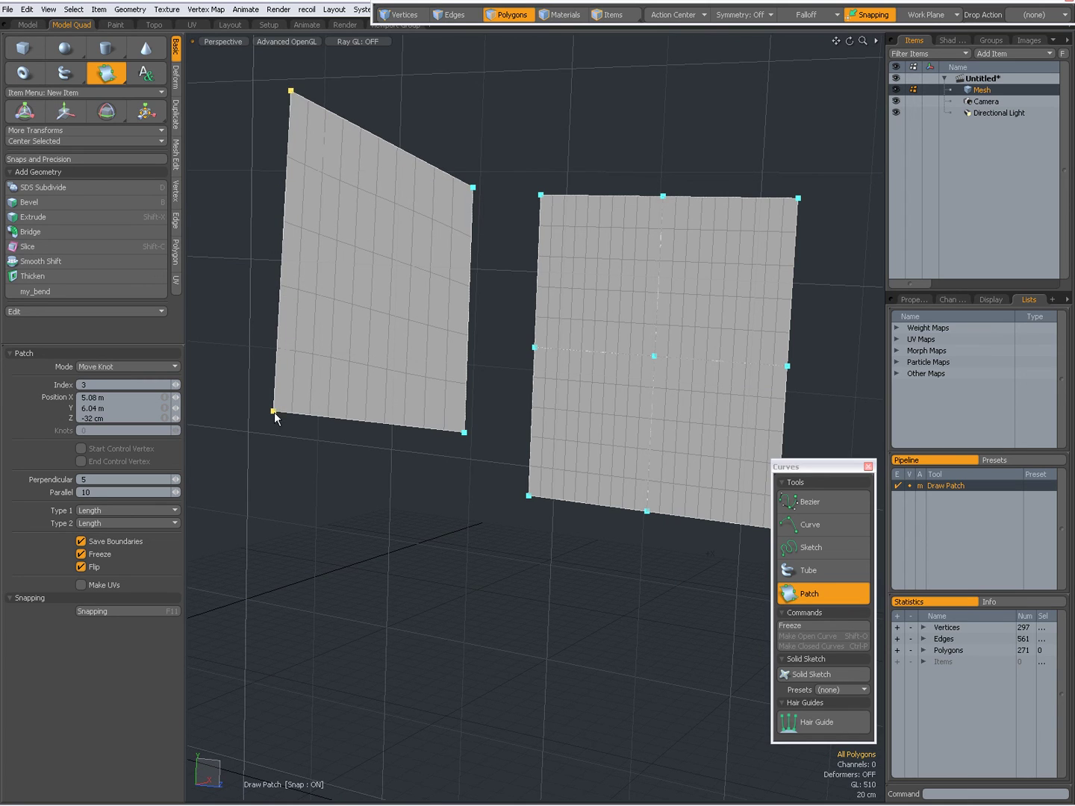
pyautogui.moveTo(273, 409); pyautogui.dragTo(332, 372)
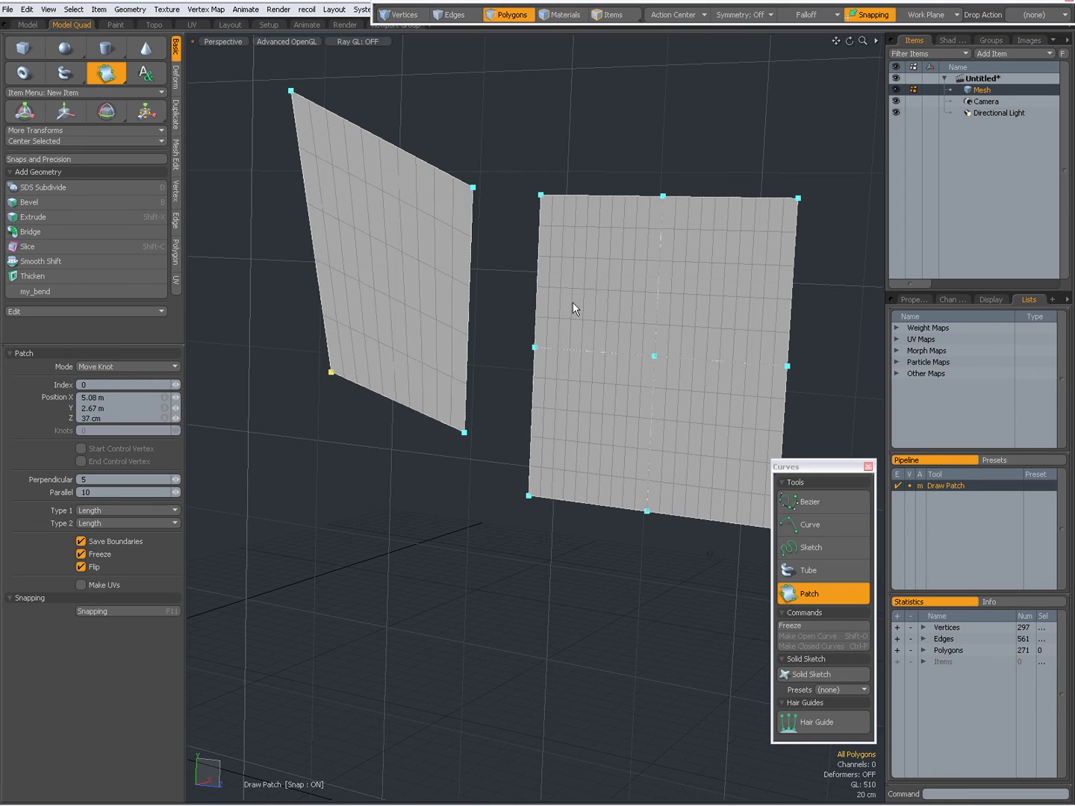
# Step: Move the subdivided square's near-side middle knot to about (5, 3.14, 2.83) m, top middle to (5, 5.78, 4.6) m, and far upper corner to (5.92, 4.76, 6.06) m
pyautogui.moveTo(534, 349); pyautogui.dragTo(505, 347)
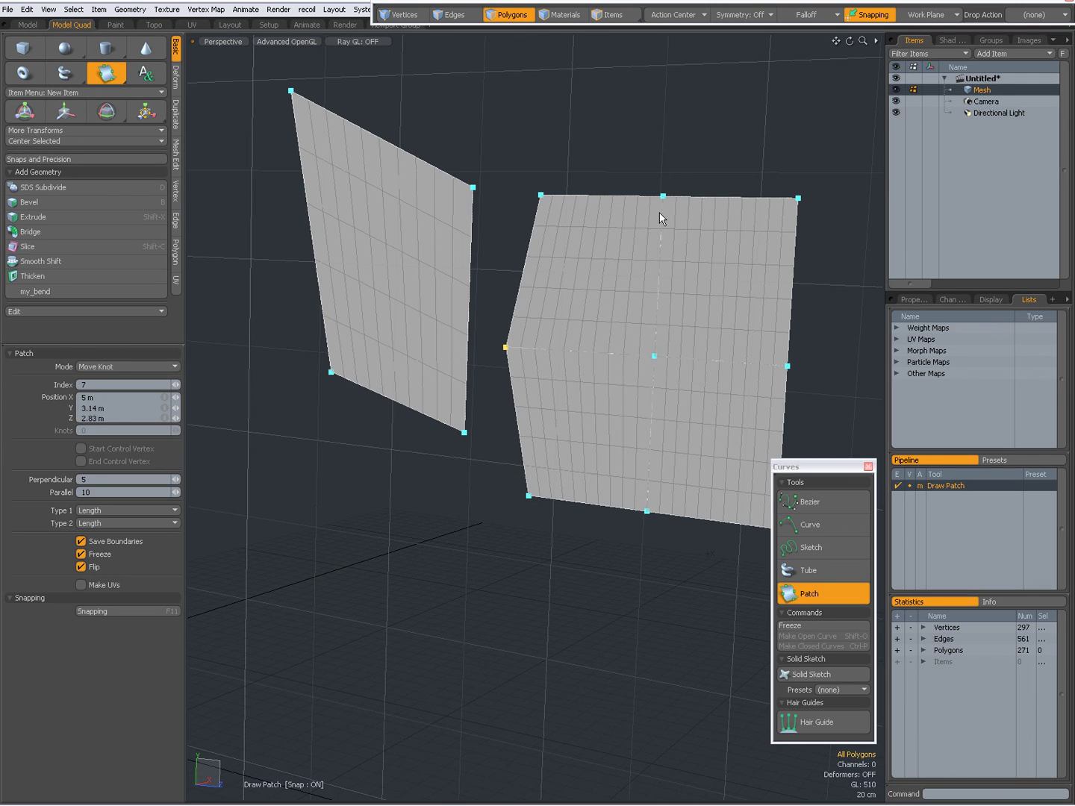
pyautogui.moveTo(663, 196); pyautogui.dragTo(665, 104)
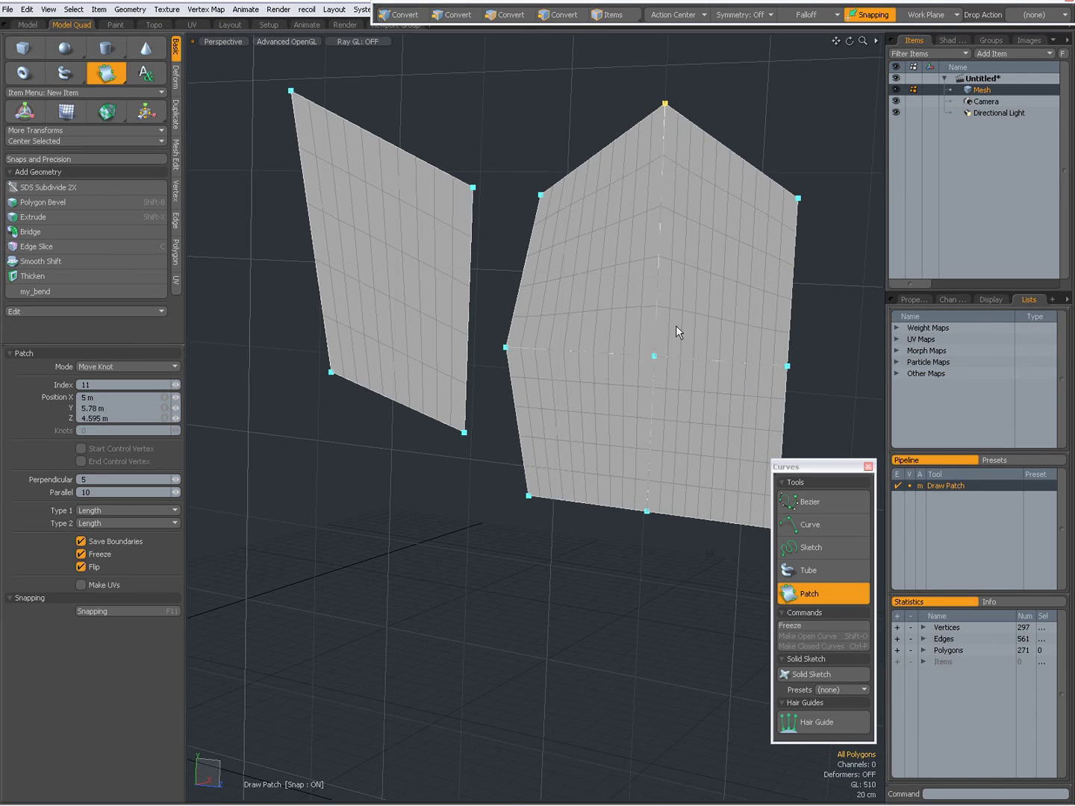
pyautogui.keyDown('alt'); pyautogui.moveTo(676, 326); pyautogui.dragTo(590, 314); pyautogui.keyUp('alt')
pyautogui.moveTo(574, 216); pyautogui.dragTo(652, 222)
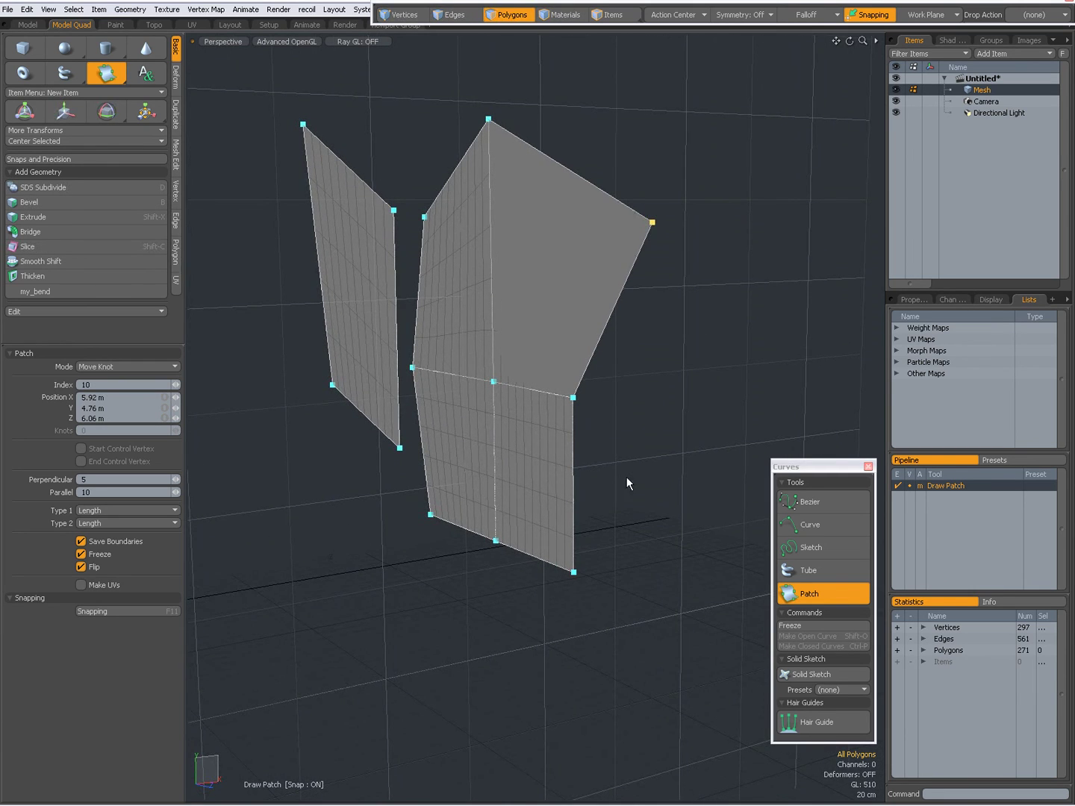
# Step: Pull the subdivided square's lower knots outward and move its center knot to about (4.23, 3.65, 4.63) m
pyautogui.keyDown('alt'); pyautogui.moveTo(626, 477); pyautogui.dragTo(571, 214); pyautogui.keyUp('alt')
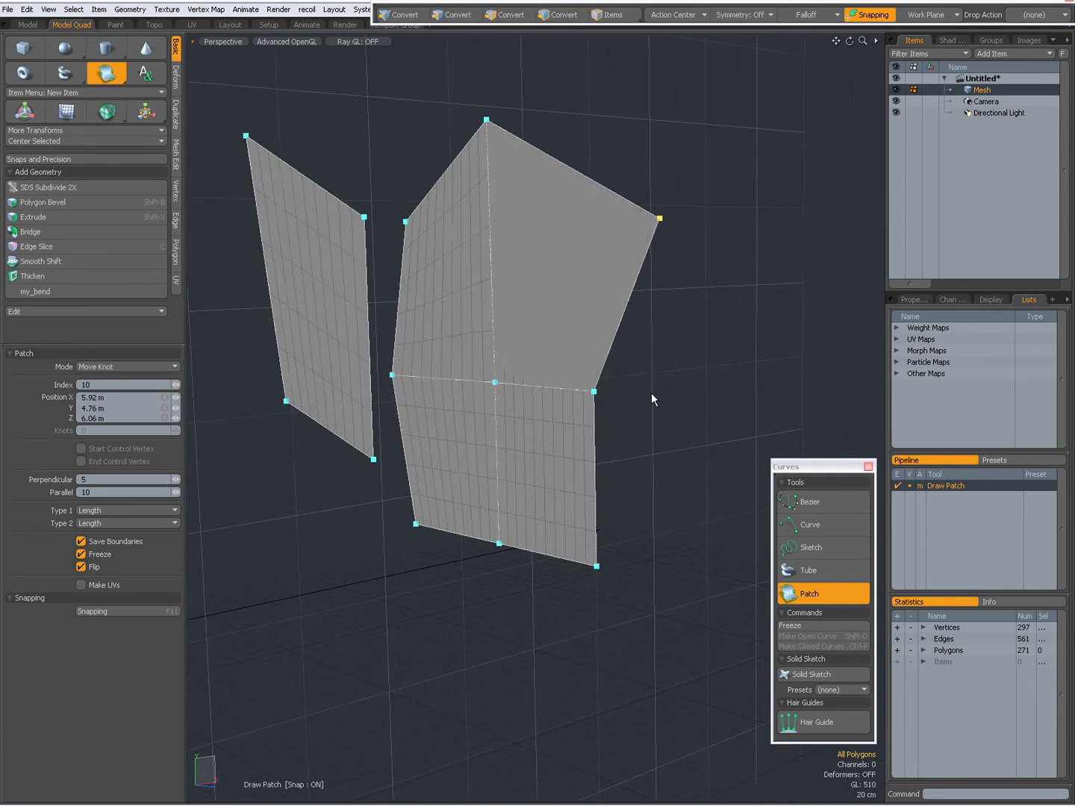
pyautogui.keyDown('alt'); pyautogui.moveTo(652, 400); pyautogui.dragTo(594, 539); pyautogui.keyUp('alt')
pyautogui.keyDown('alt'); pyautogui.moveTo(649, 475); pyautogui.dragTo(428, 328); pyautogui.keyUp('alt')
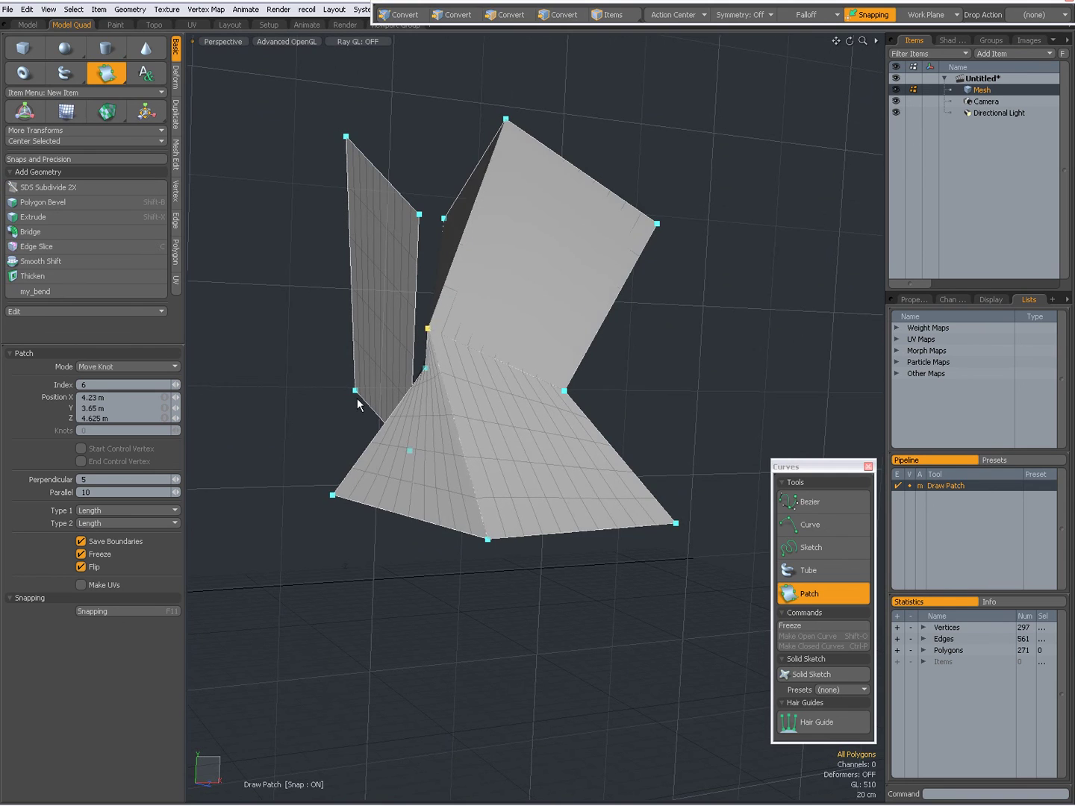
# Step: In Edit Edge mode, set 2 knots on the subdivided square's inner edge between its center and near-side middle knots
pyautogui.keyDown('alt'); pyautogui.moveTo(358, 398); pyautogui.dragTo(459, 405); pyautogui.keyUp('alt')
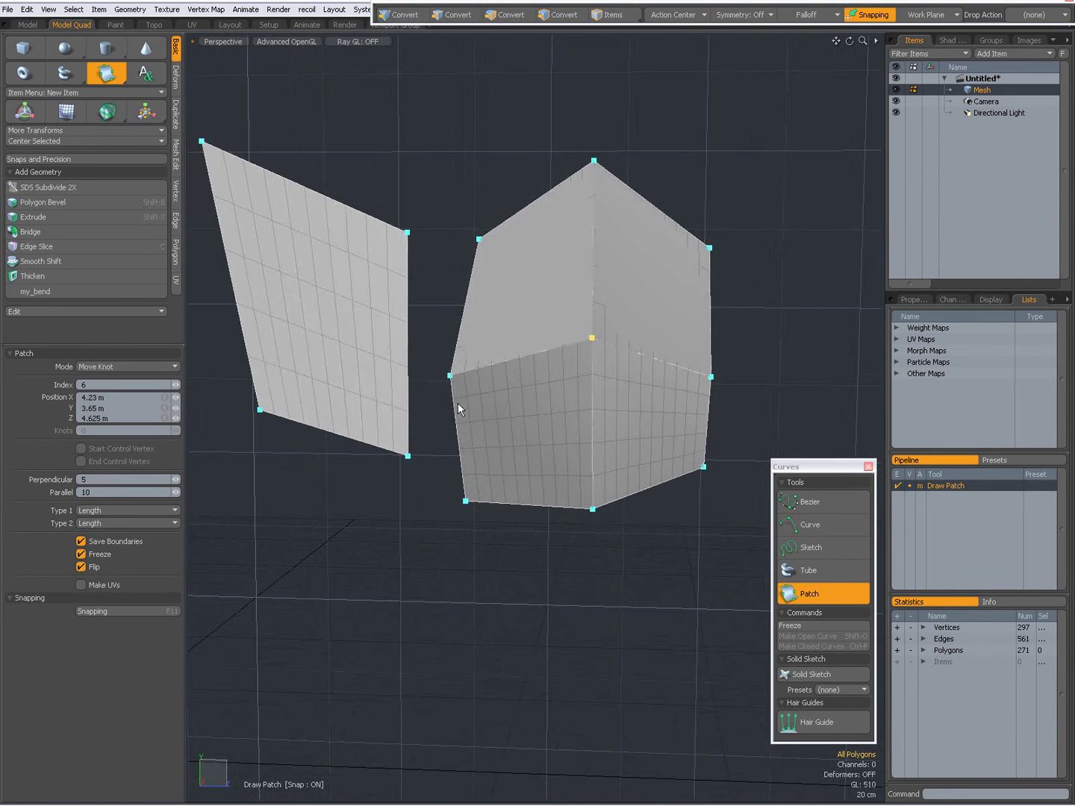
pyautogui.click(138, 371)
pyautogui.click(133, 390)
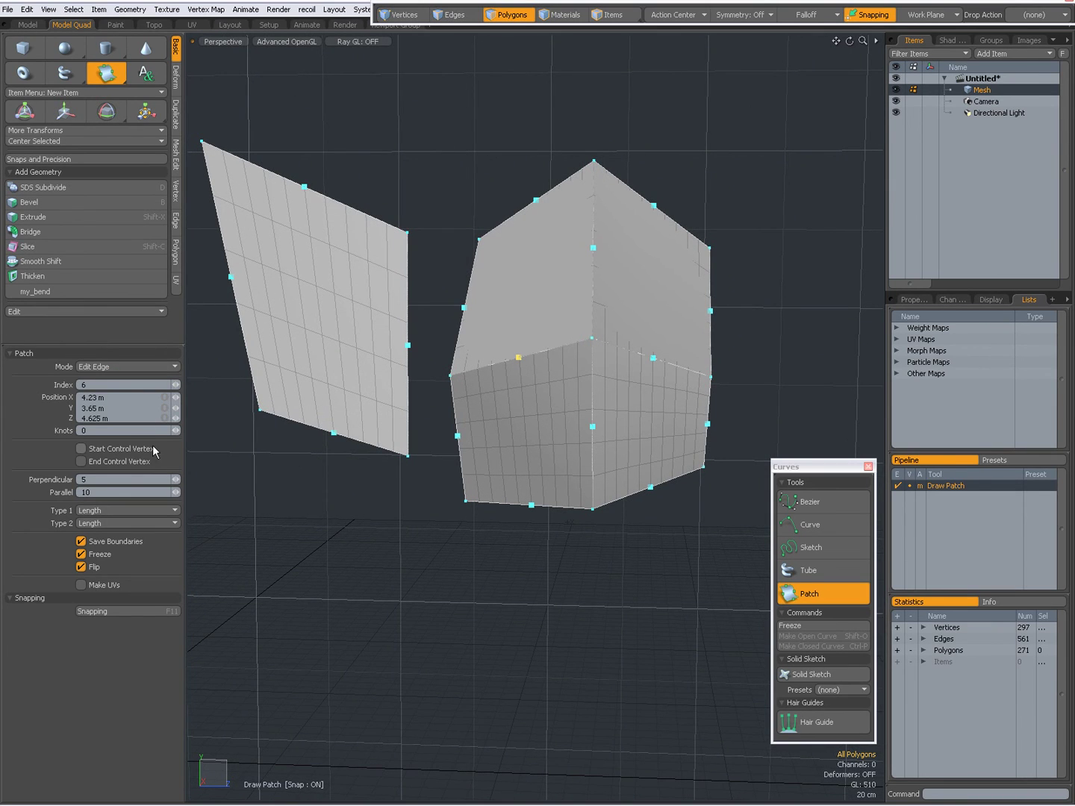
pyautogui.click(176, 431)
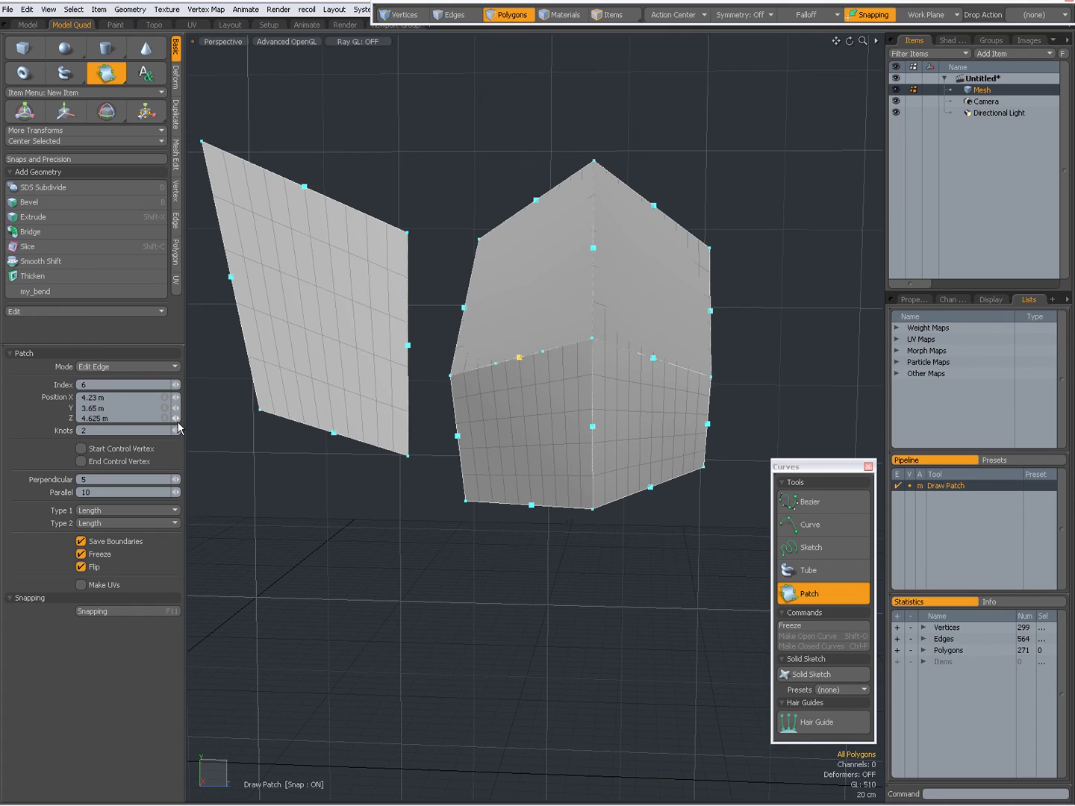
# Step: In Move Knot mode, raise that edge's outer new knot and lower its inner new knot to about (4.49, 3.12, 4.03) m
pyautogui.click(138, 366)
pyautogui.click(131, 342)
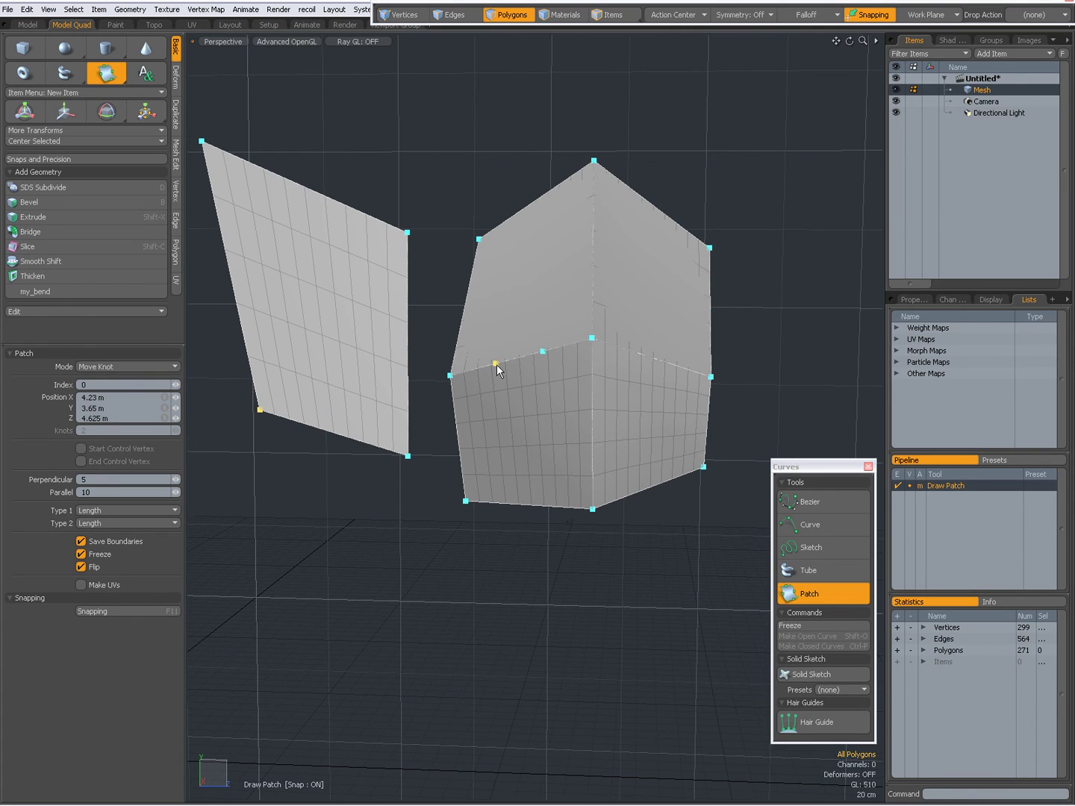
pyautogui.moveTo(497, 364); pyautogui.dragTo(495, 321)
pyautogui.click(543, 352)
pyautogui.moveTo(545, 359); pyautogui.dragTo(543, 382)
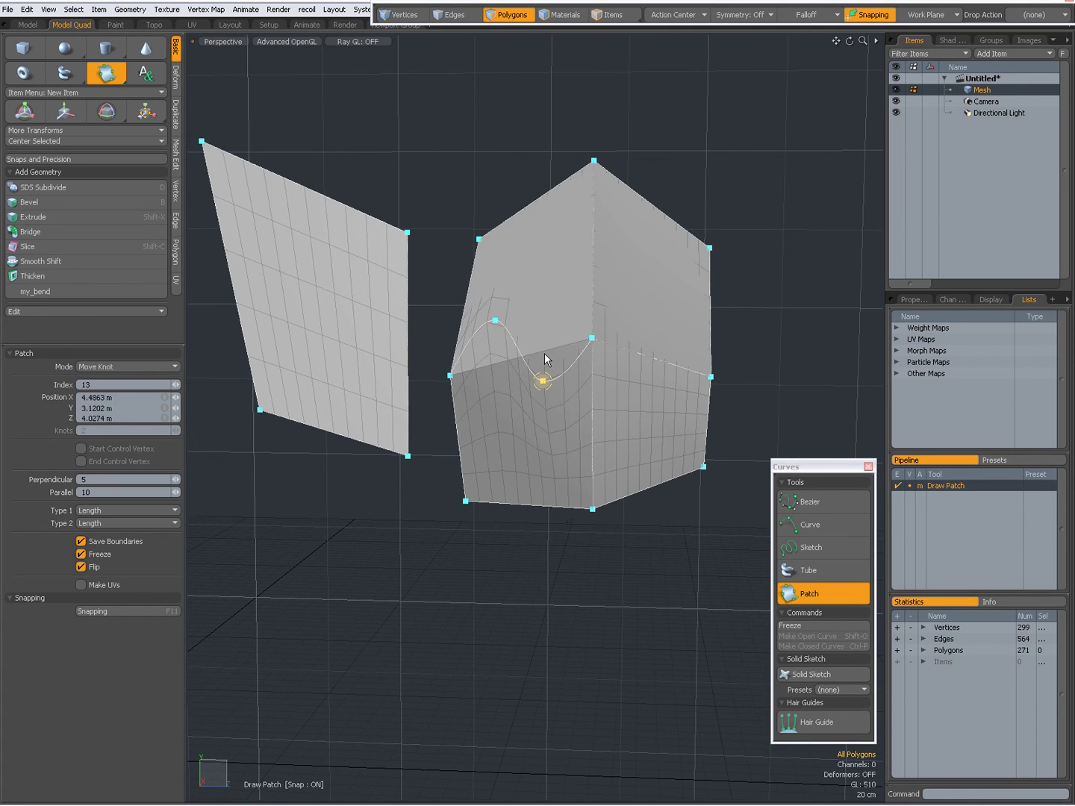
# Step: Pull the inner new knot outward to about (3.43, 3.18, 4.04) m and turn off the patches' Flip option
pyautogui.moveTo(504, 427)
pyautogui.keyDown('alt'); pyautogui.mouseDown()
pyautogui.moveTo(628, 441)
pyautogui.moveTo(609, 388)
pyautogui.moveTo(676, 380)
pyautogui.mouseUp(); pyautogui.keyUp('alt')
pyautogui.click(83, 568)
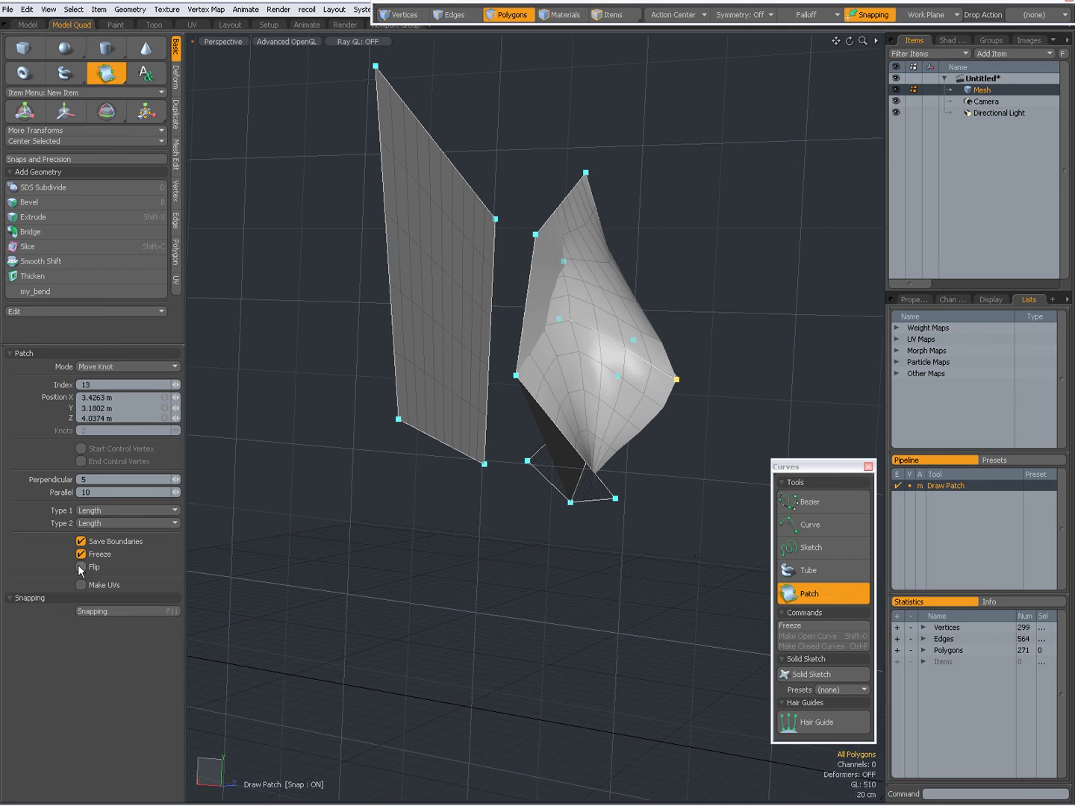
pyautogui.keyDown('alt'); pyautogui.moveTo(353, 493); pyautogui.dragTo(328, 447); pyautogui.keyUp('alt')
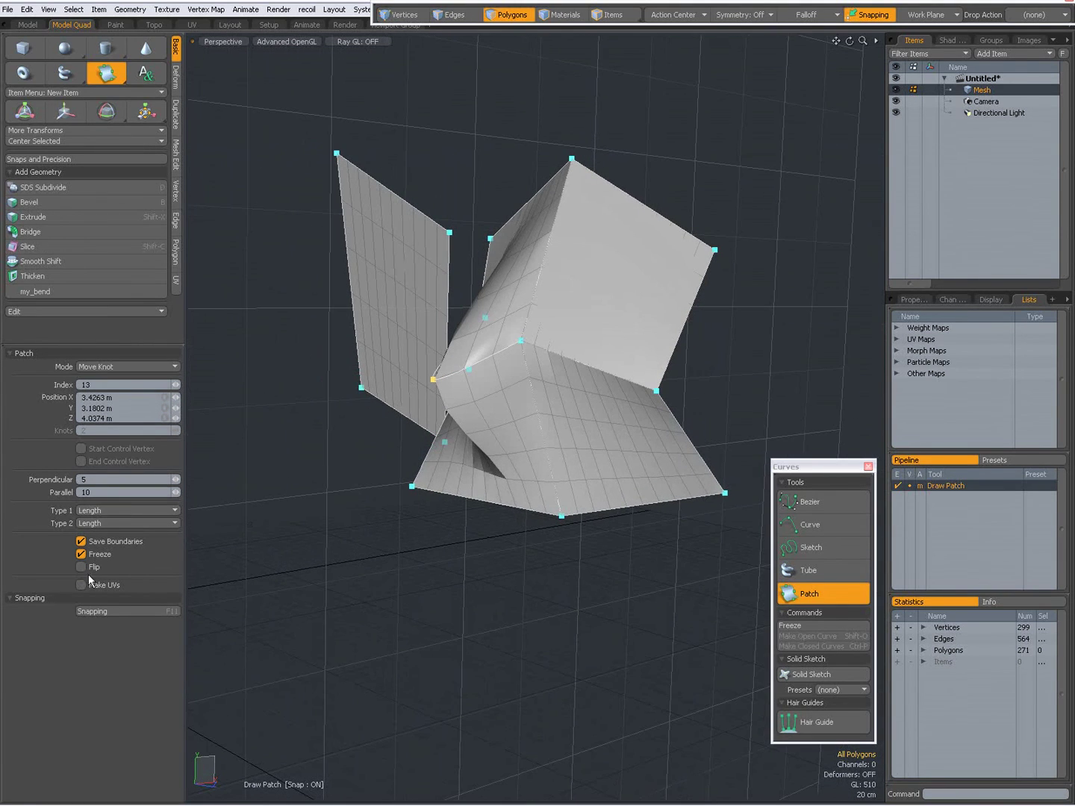
pyautogui.keyDown('alt'); pyautogui.moveTo(440, 454); pyautogui.dragTo(479, 518); pyautogui.keyUp('alt')
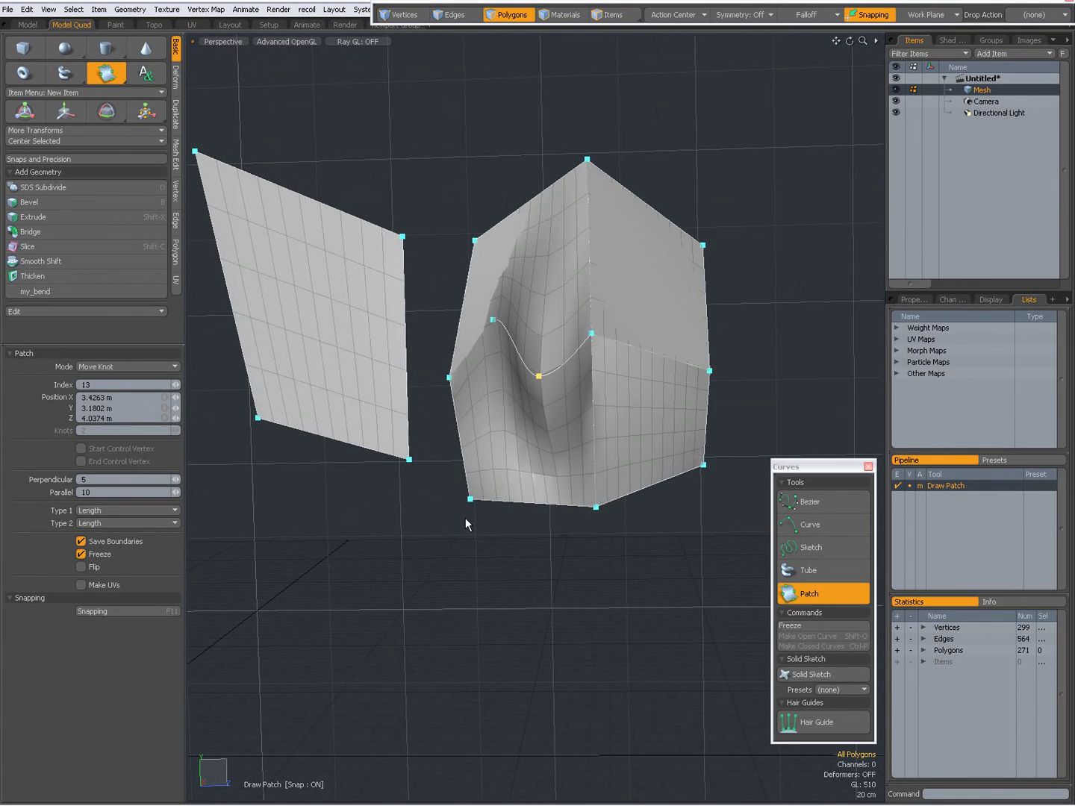
pyautogui.press('space')
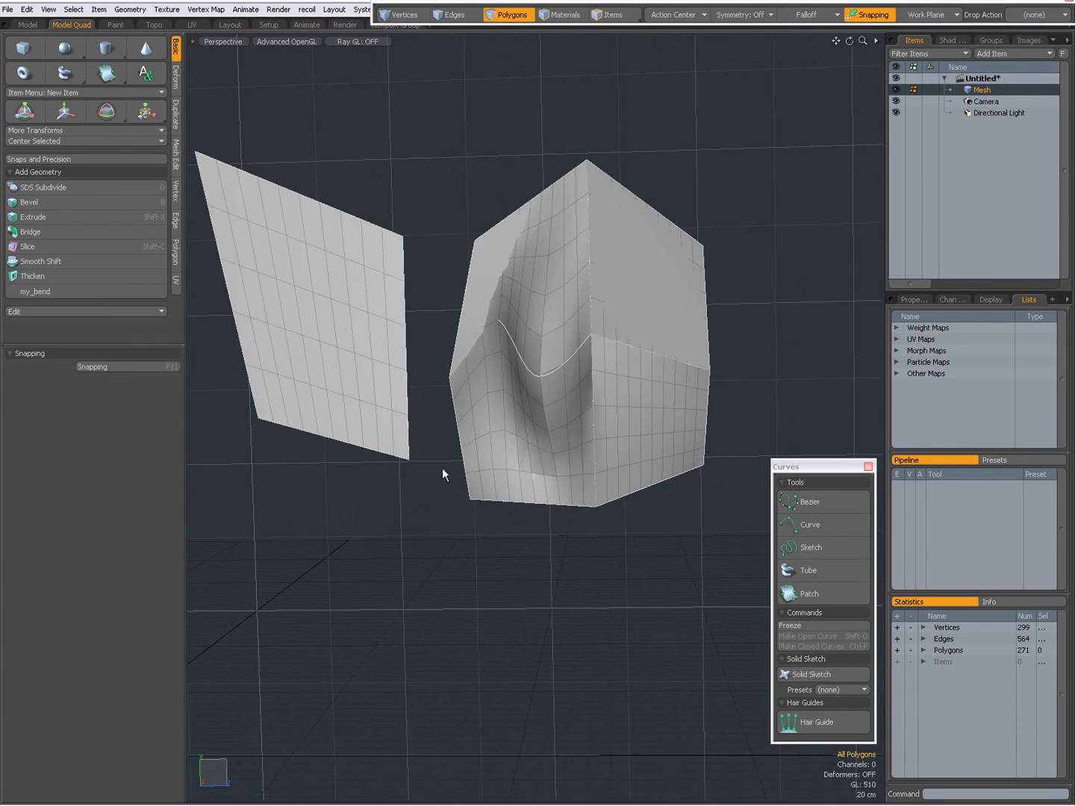
# Step: Try deleting two overlapping polygons at the edge of the undivided square's patch and undo the deletion
pyautogui.click(401, 406)
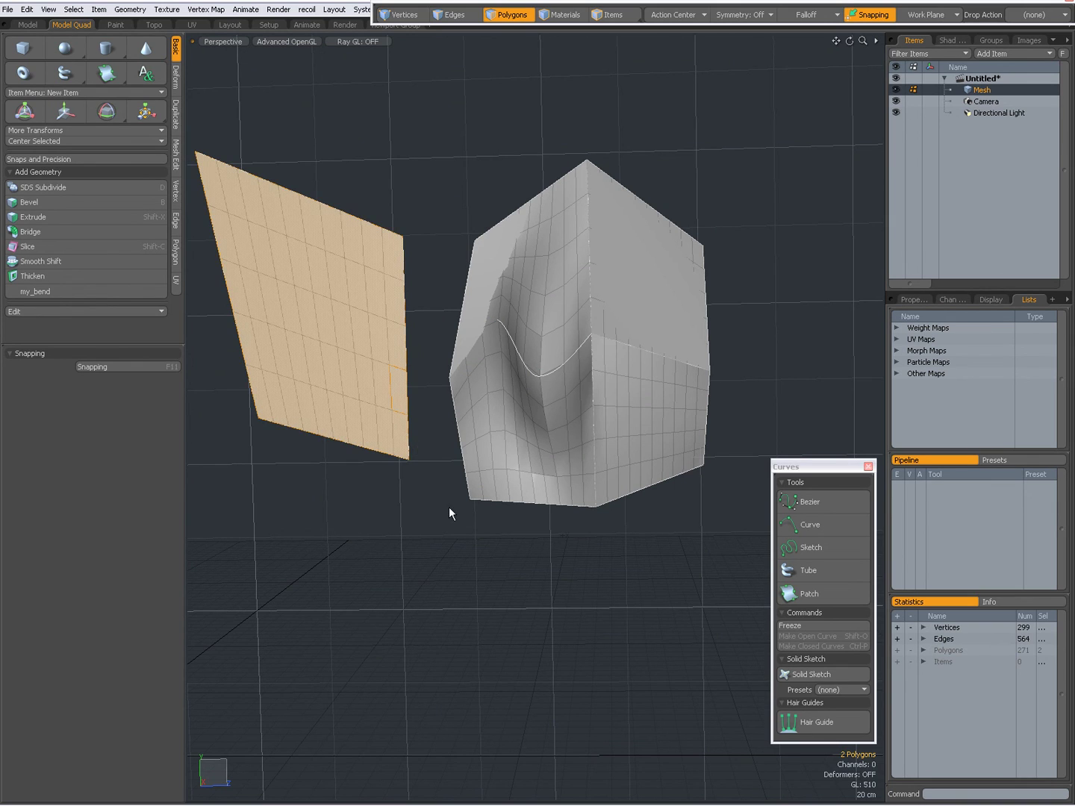
pyautogui.press('Delete')
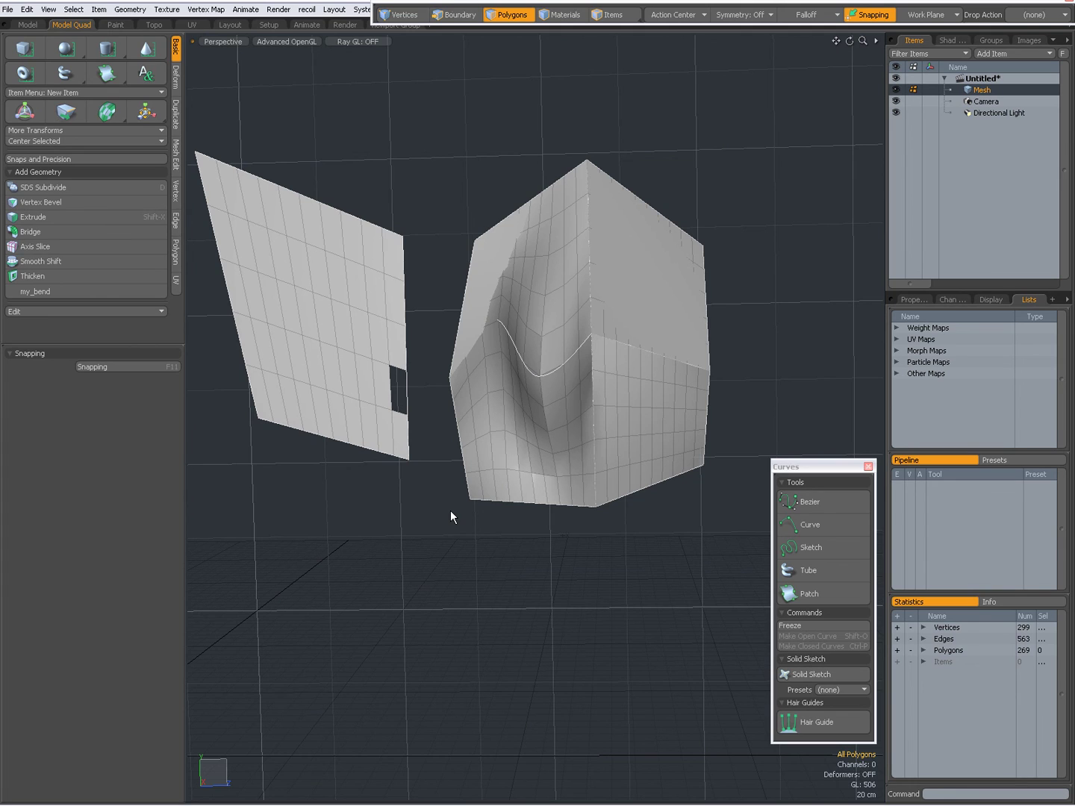
pyautogui.hotkey('ctrl', 'z')
pyautogui.hotkey('ctrl', 'z')
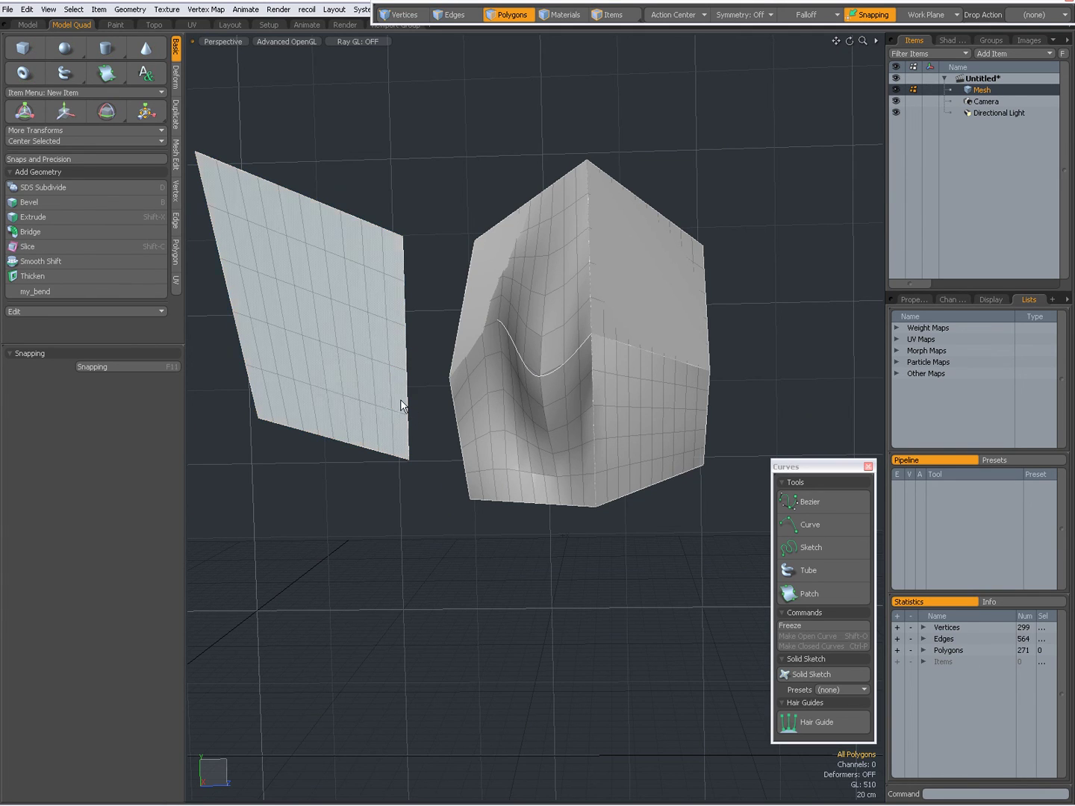
pyautogui.click(401, 401)
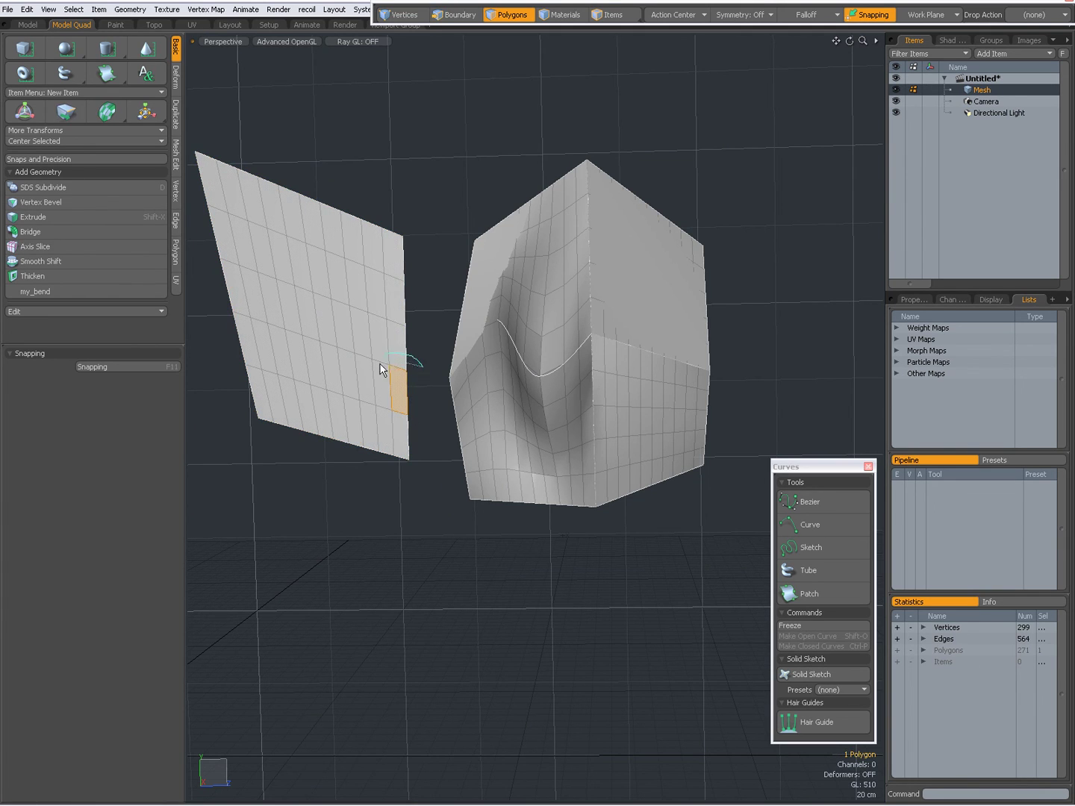
pyautogui.click(424, 432)
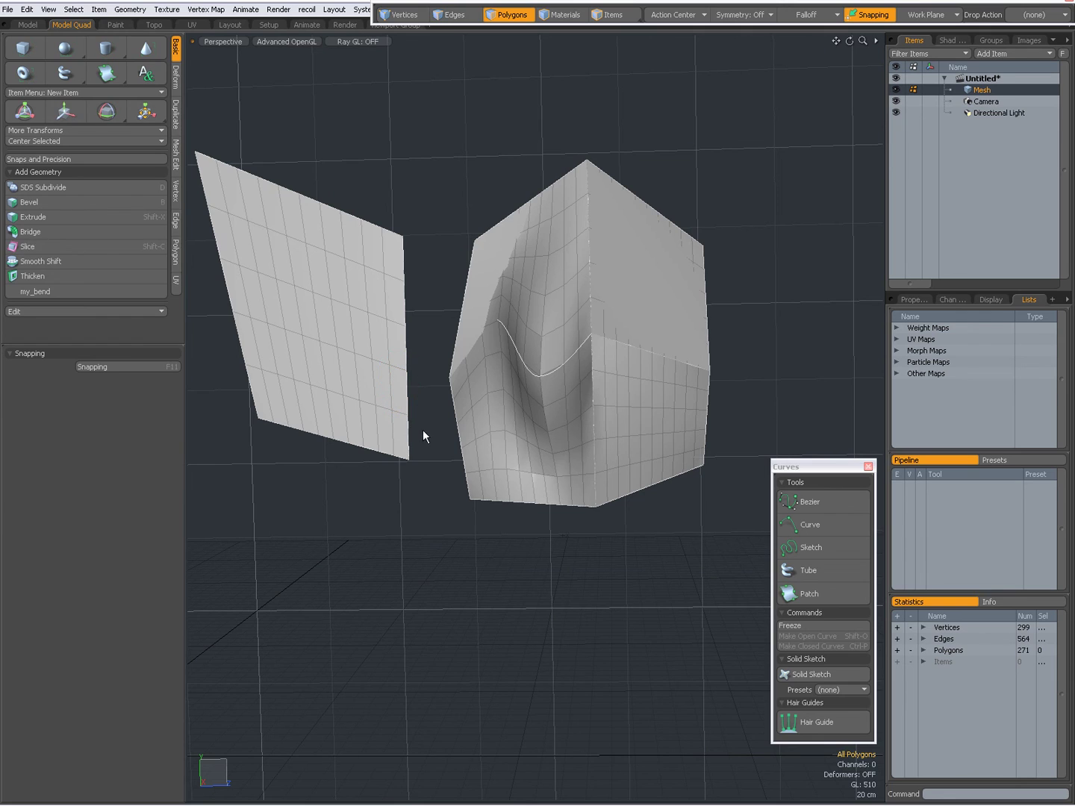
# Step: Cut the original flat polygon beneath the undivided square's patch and paste it into a new mesh item
pyautogui.doubleClick(378, 386)
pyautogui.keyDown('ctrl'); pyautogui.moveTo(364, 348); pyautogui.dragTo(422, 434, button='right'); pyautogui.keyUp('ctrl')
pyautogui.press('Delete')
pyautogui.press('n')
pyautogui.hotkey('ctrl', 'v')
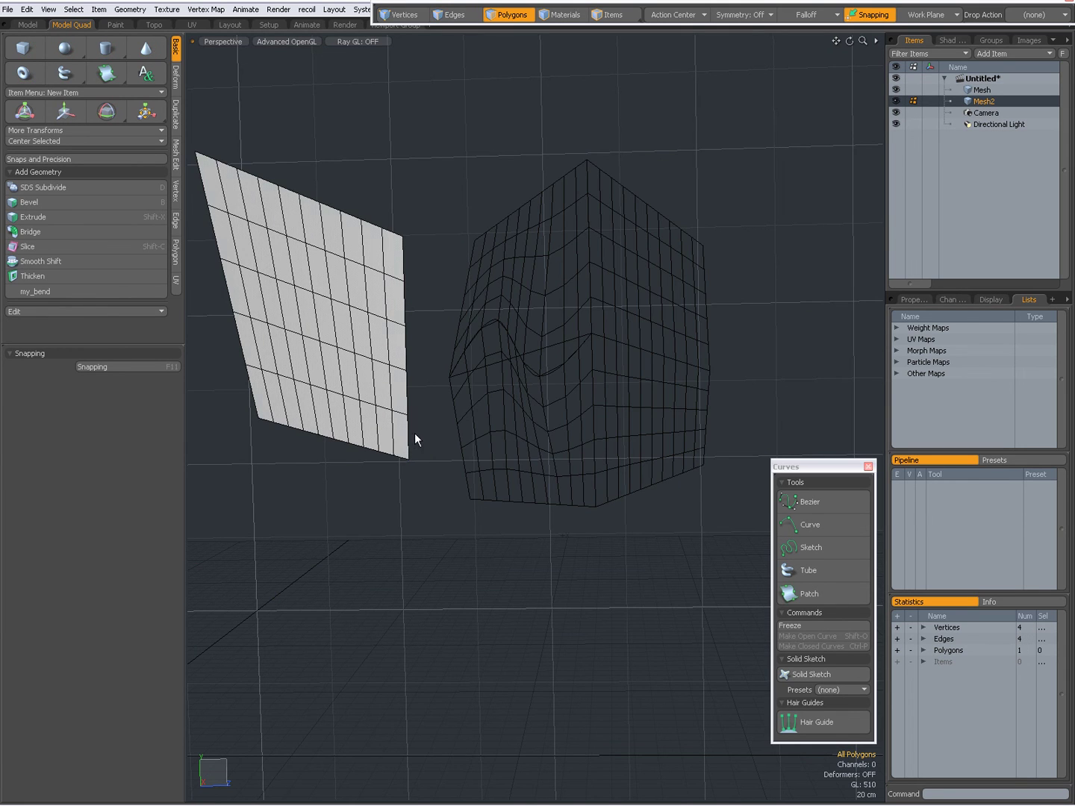
# Step: Hide the original mesh item, inspect the pasted polygon on its own and make the original mesh active again
pyautogui.click(896, 89)
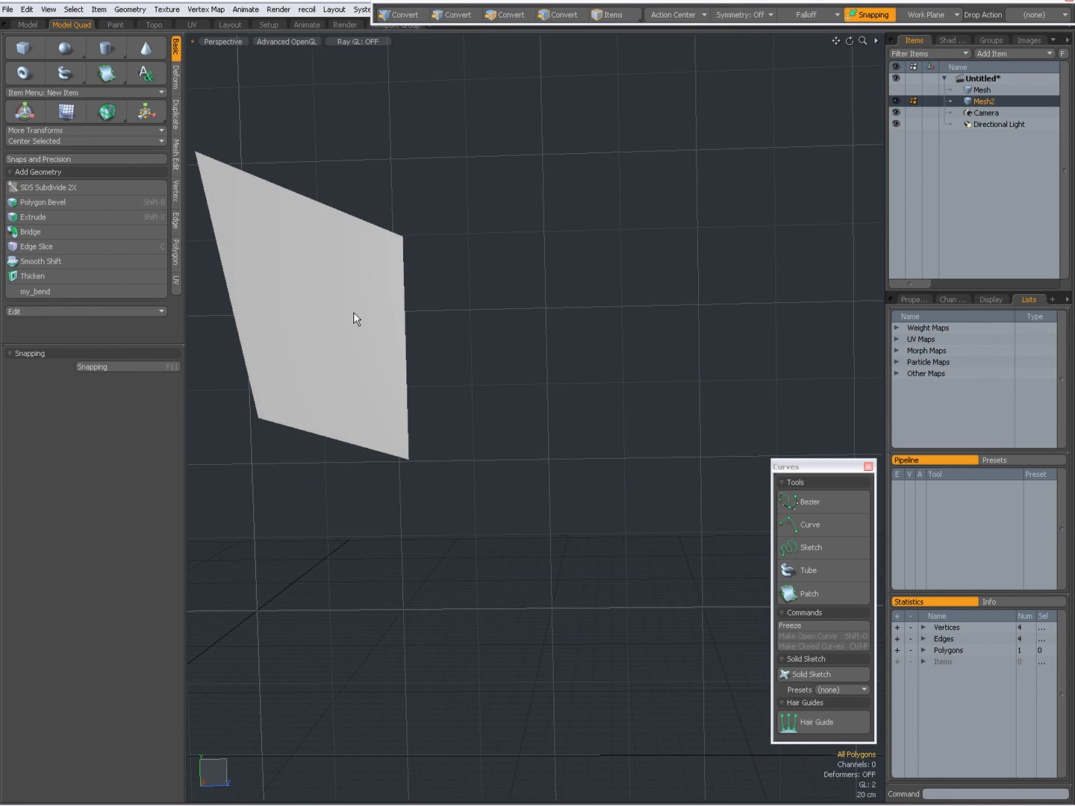
pyautogui.keyDown('alt'); pyautogui.keyDown('shift'); pyautogui.moveTo(355, 316); pyautogui.dragTo(388, 406); pyautogui.keyUp('shift'); pyautogui.keyUp('alt')
pyautogui.click(978, 91)
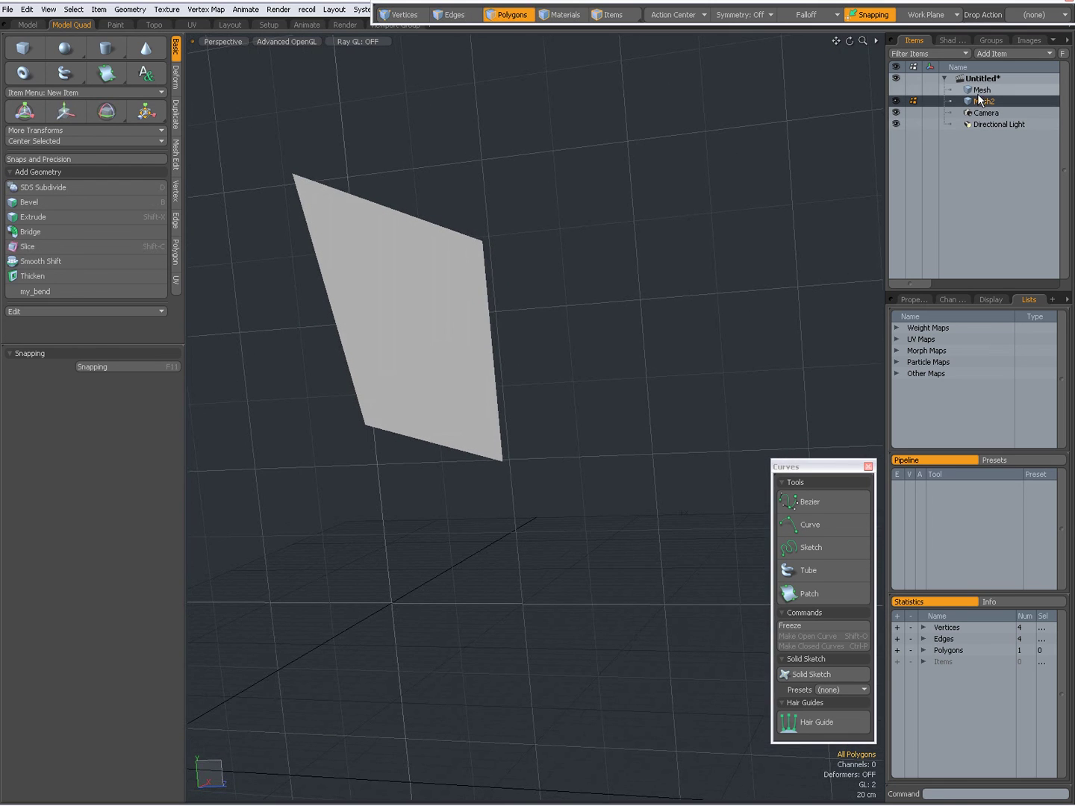
pyautogui.keyDown('alt'); pyautogui.moveTo(642, 314); pyautogui.dragTo(602, 384); pyautogui.keyUp('alt')
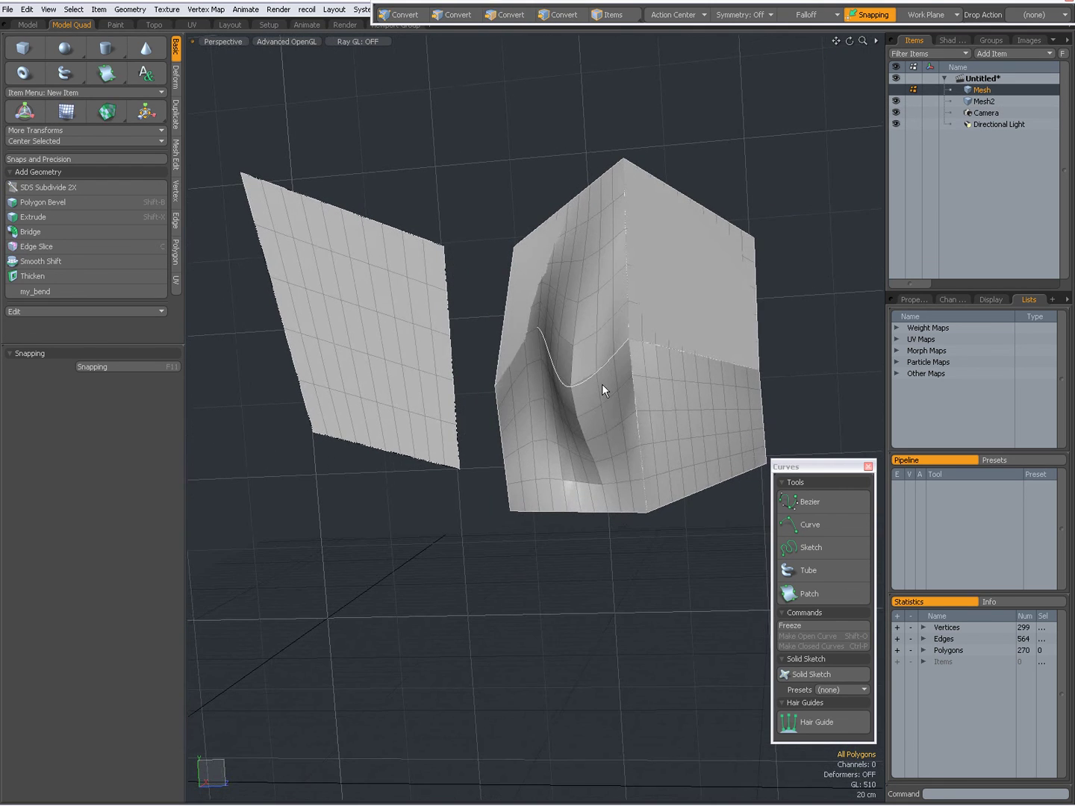
# Step: Try deleting all connected polygons of the subdivided square together with its patches, and undo the deletion
pyautogui.keyDown('ctrl'); pyautogui.keyDown('alt'); pyautogui.moveTo(546, 431); pyautogui.dragTo(569, 429); pyautogui.keyUp('alt'); pyautogui.keyUp('ctrl')
pyautogui.doubleClick(548, 415)
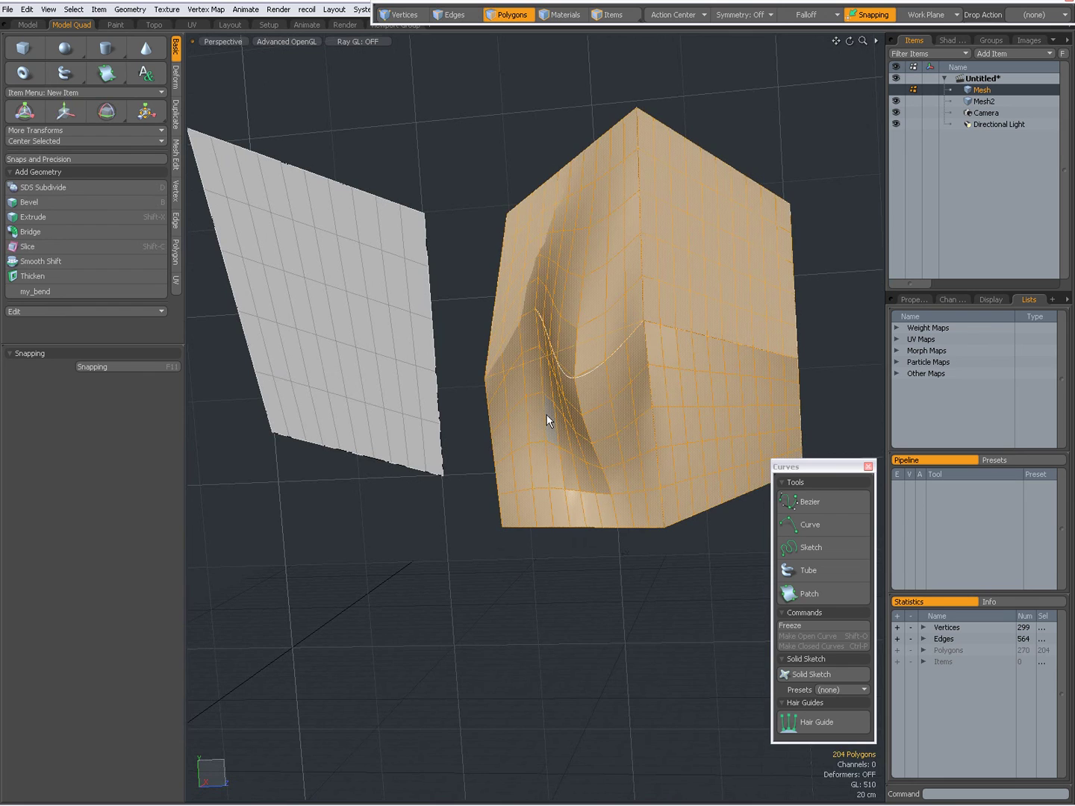
pyautogui.press('Delete')
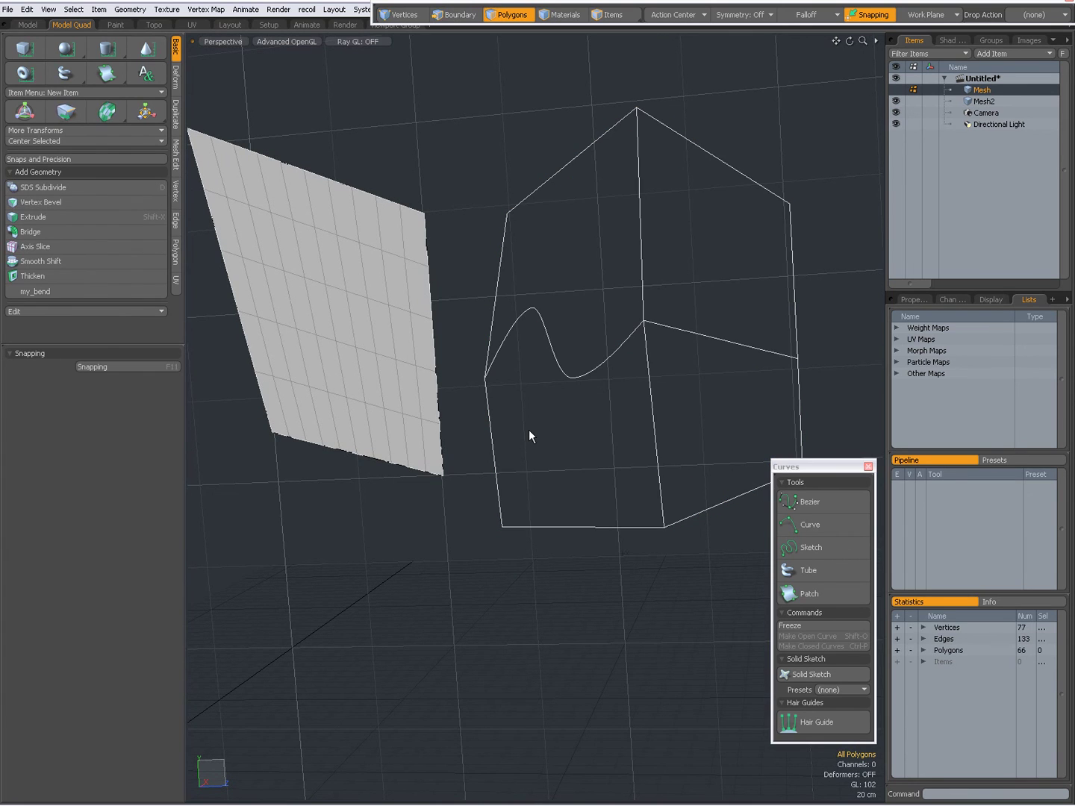
pyautogui.hotkey('ctrl', 'z')
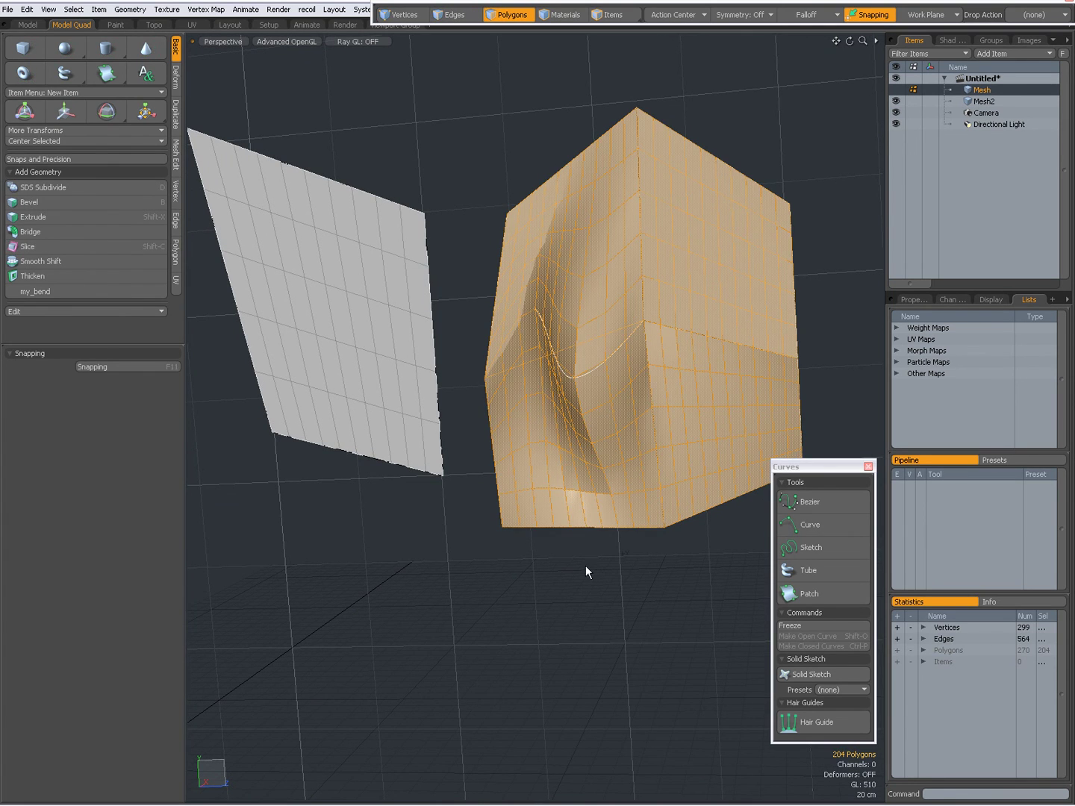
pyautogui.click(528, 562)
# Step: Select the four original flat polygons beneath the subdivided square's patches and cut them from the mesh
pyautogui.keyDown('alt'); pyautogui.moveTo(581, 499); pyautogui.dragTo(739, 269); pyautogui.keyUp('alt')
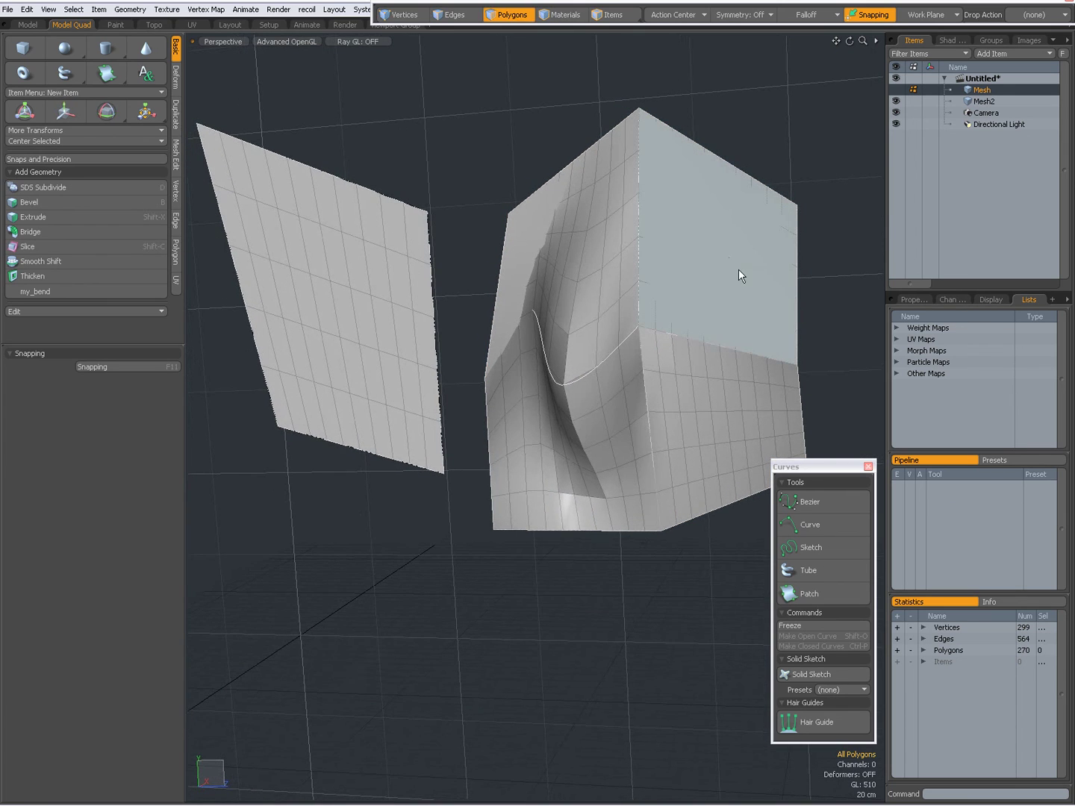
pyautogui.click(723, 256)
pyautogui.keyDown('shift'); pyautogui.click(531, 221); pyautogui.keyUp('shift')
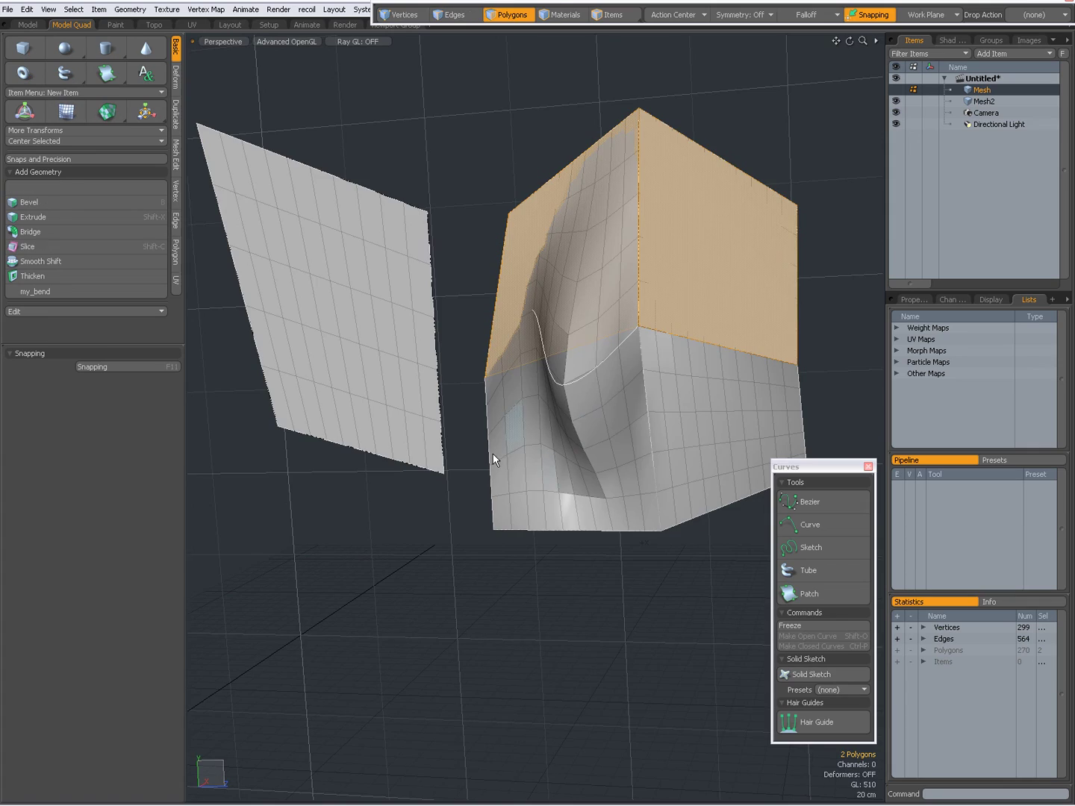
pyautogui.keyDown('alt'); pyautogui.moveTo(492, 456); pyautogui.dragTo(622, 379); pyautogui.keyUp('alt')
pyautogui.keyDown('shift'); pyautogui.click(581, 431); pyautogui.keyUp('shift')
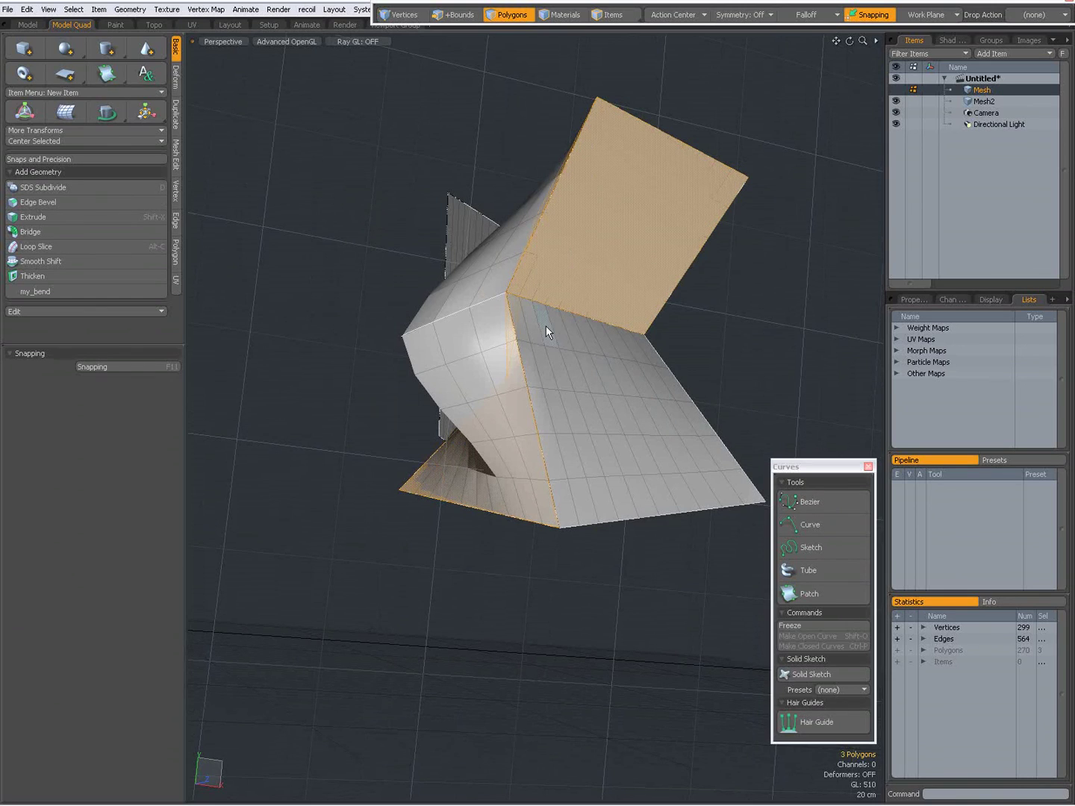
pyautogui.keyDown('alt'); pyautogui.moveTo(730, 398); pyautogui.dragTo(631, 404); pyautogui.keyUp('alt')
pyautogui.press('Delete')
pyautogui.keyDown('alt'); pyautogui.moveTo(445, 435); pyautogui.dragTo(653, 439); pyautogui.keyUp('alt')
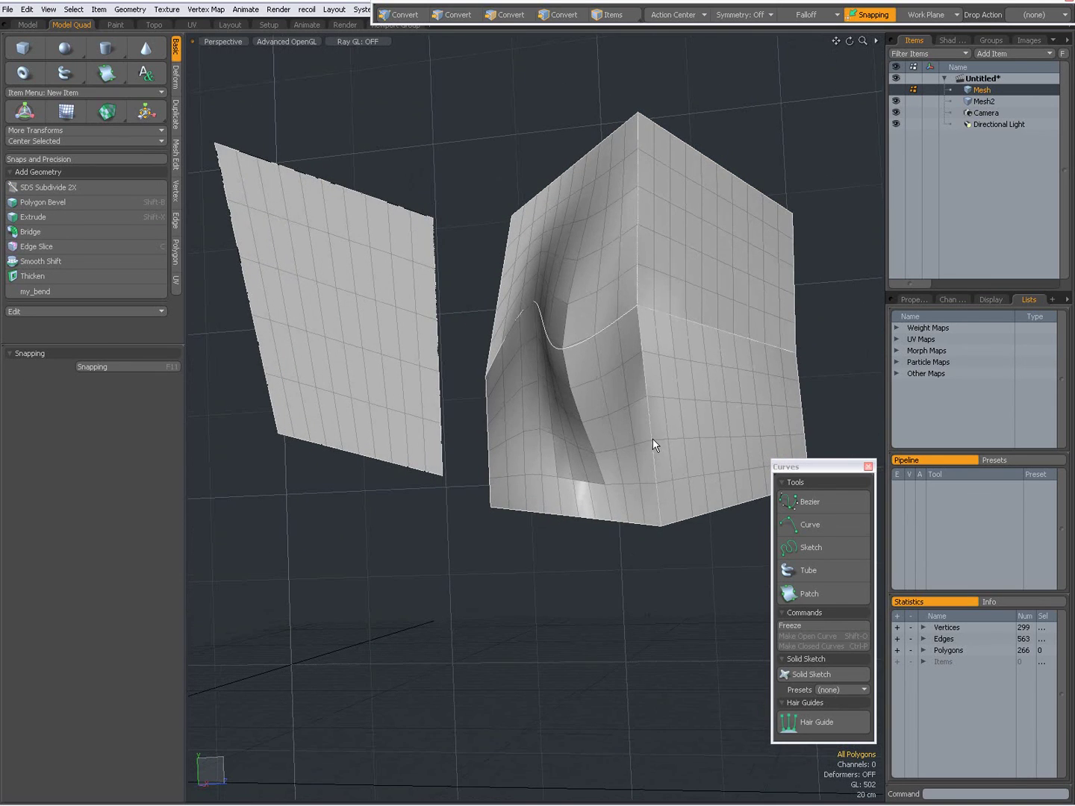
# Step: Paste the four cut polygons into the Mesh2 item and inspect all the flat polygons there
pyautogui.click(931, 102)
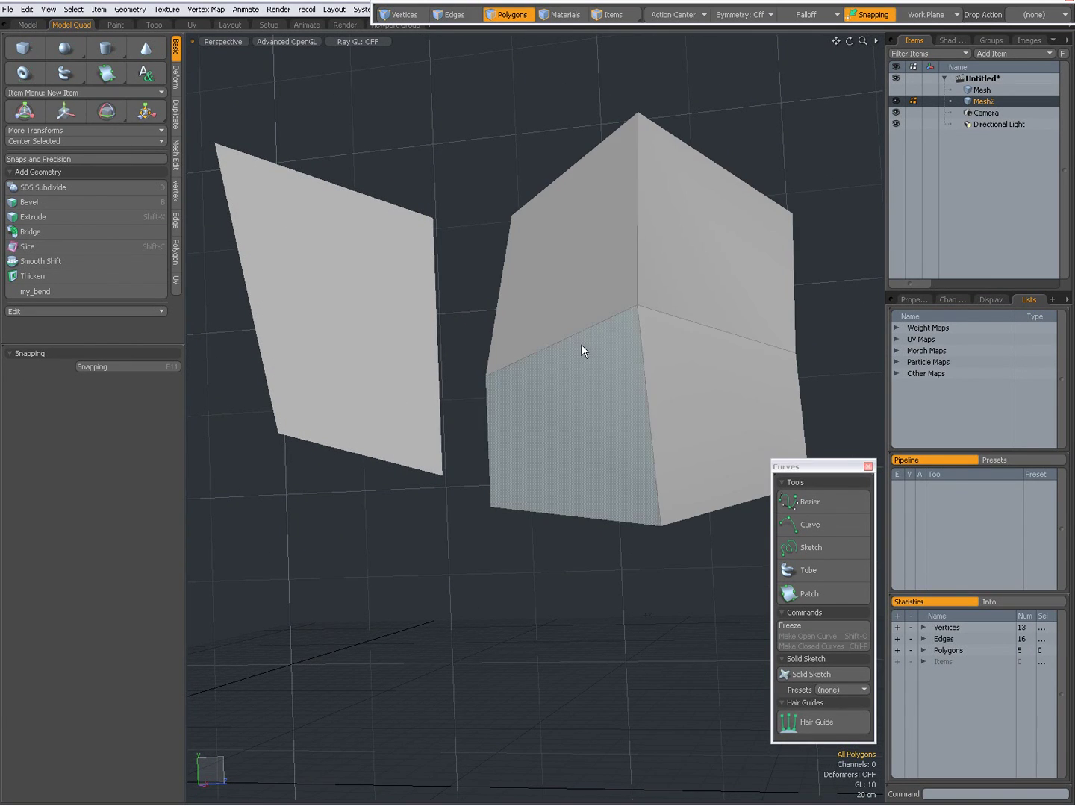
pyautogui.scroll(-3, 633, 369)
pyautogui.keyDown('alt'); pyautogui.moveTo(606, 365); pyautogui.dragTo(574, 399); pyautogui.keyUp('alt')
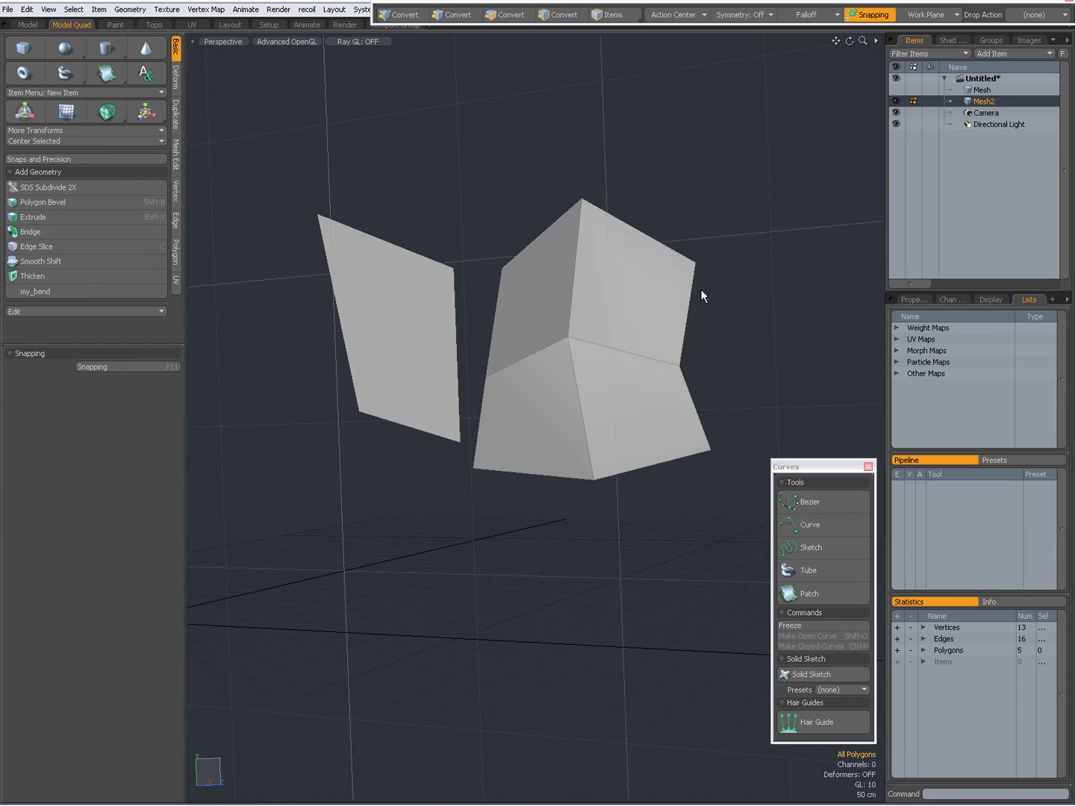
# Step: Cut the polygons of both patches from the original mesh into a new mesh item and hide Mesh2
pyautogui.click(983, 90)
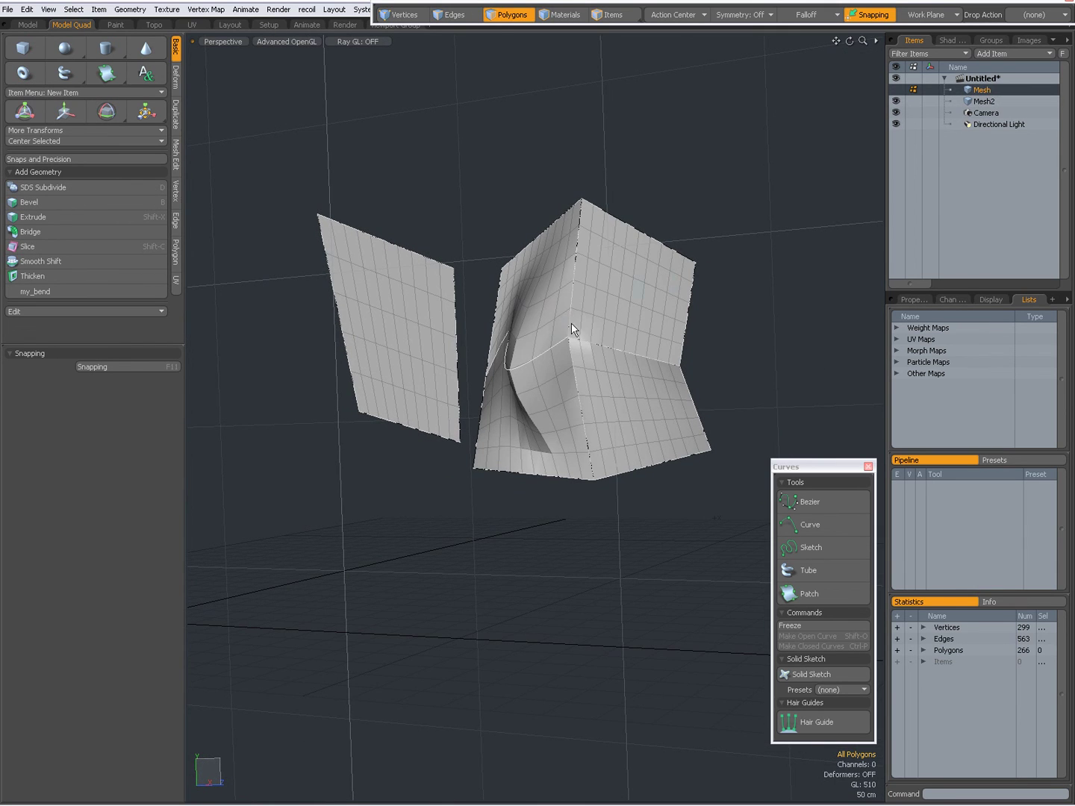
pyautogui.doubleClick(627, 319)
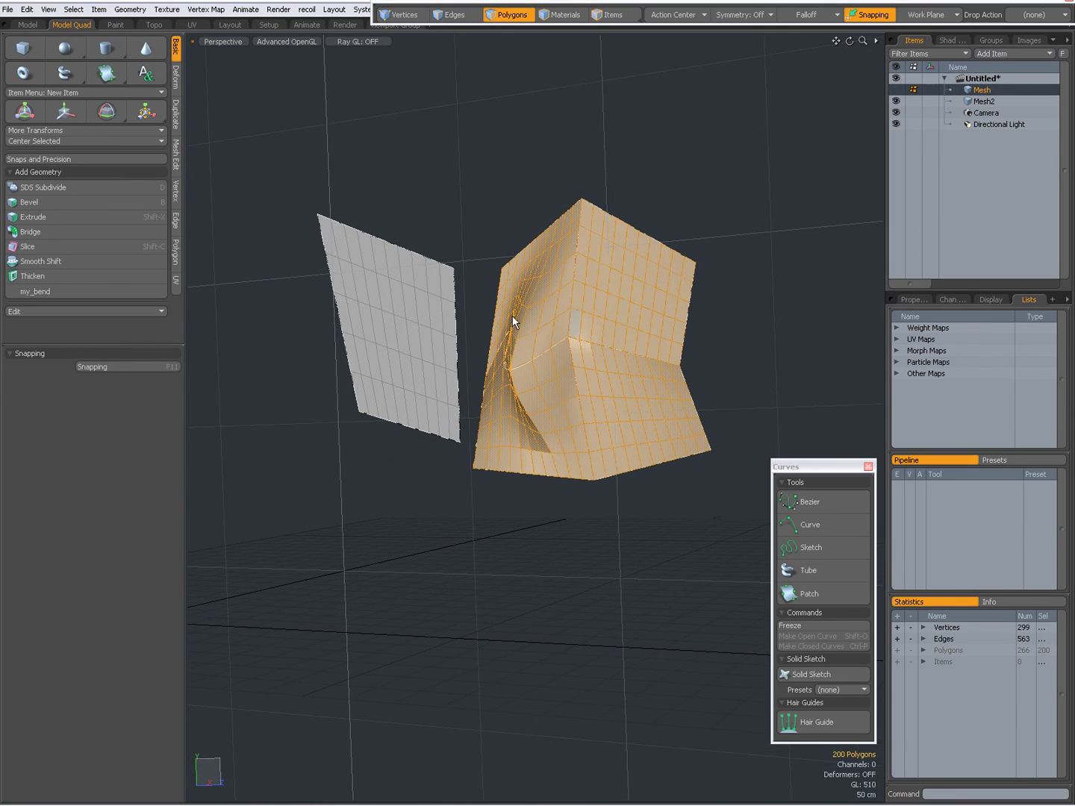
pyautogui.keyDown('shift'); pyautogui.doubleClick(407, 312); pyautogui.keyUp('shift')
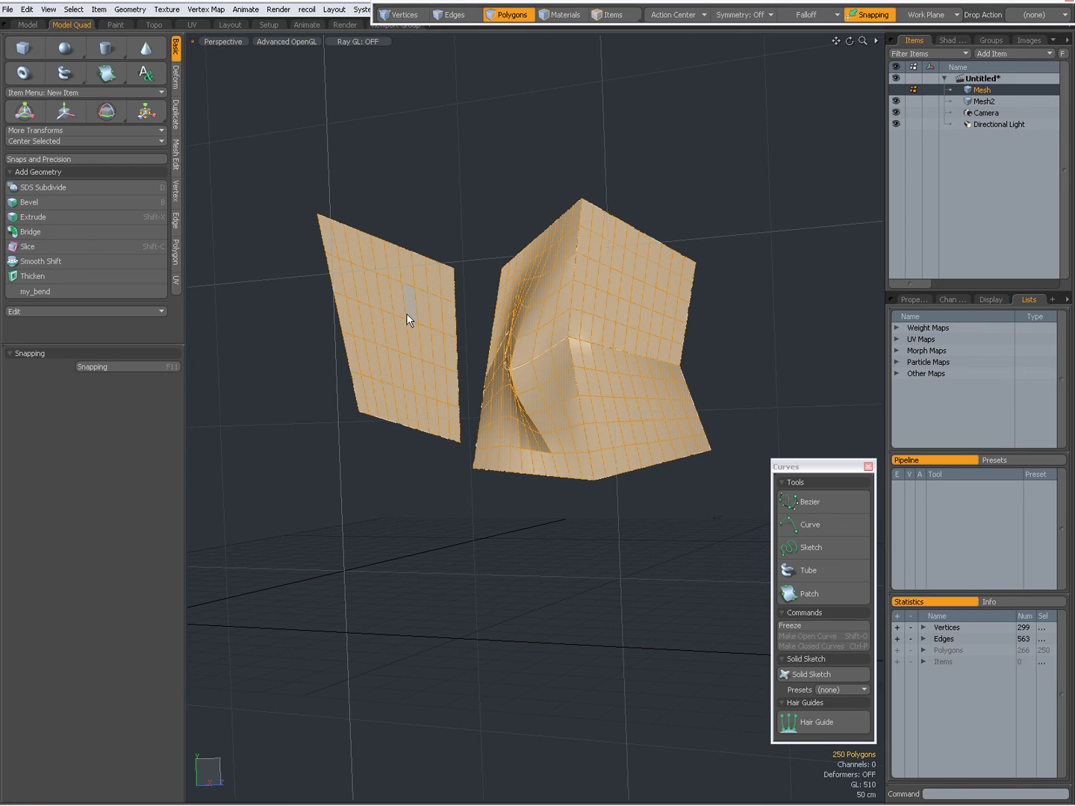
pyautogui.press('Delete')
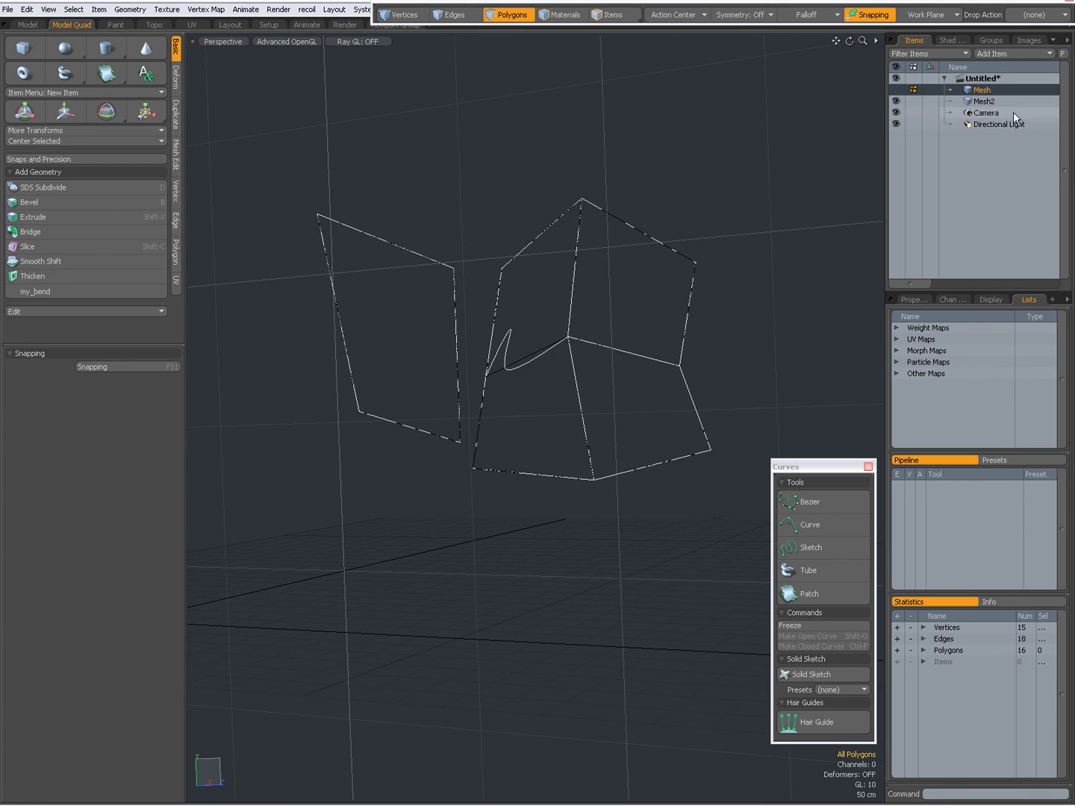
pyautogui.press('n')
pyautogui.hotkey('ctrl', 'v')
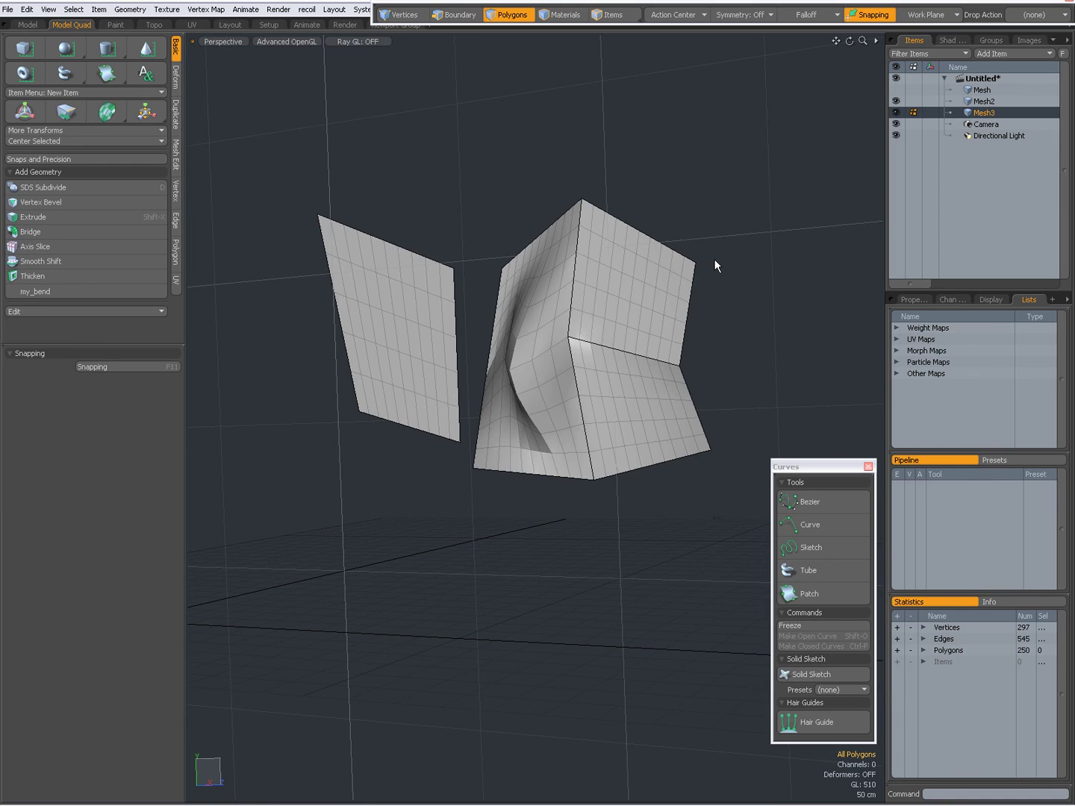
pyautogui.click(898, 100)
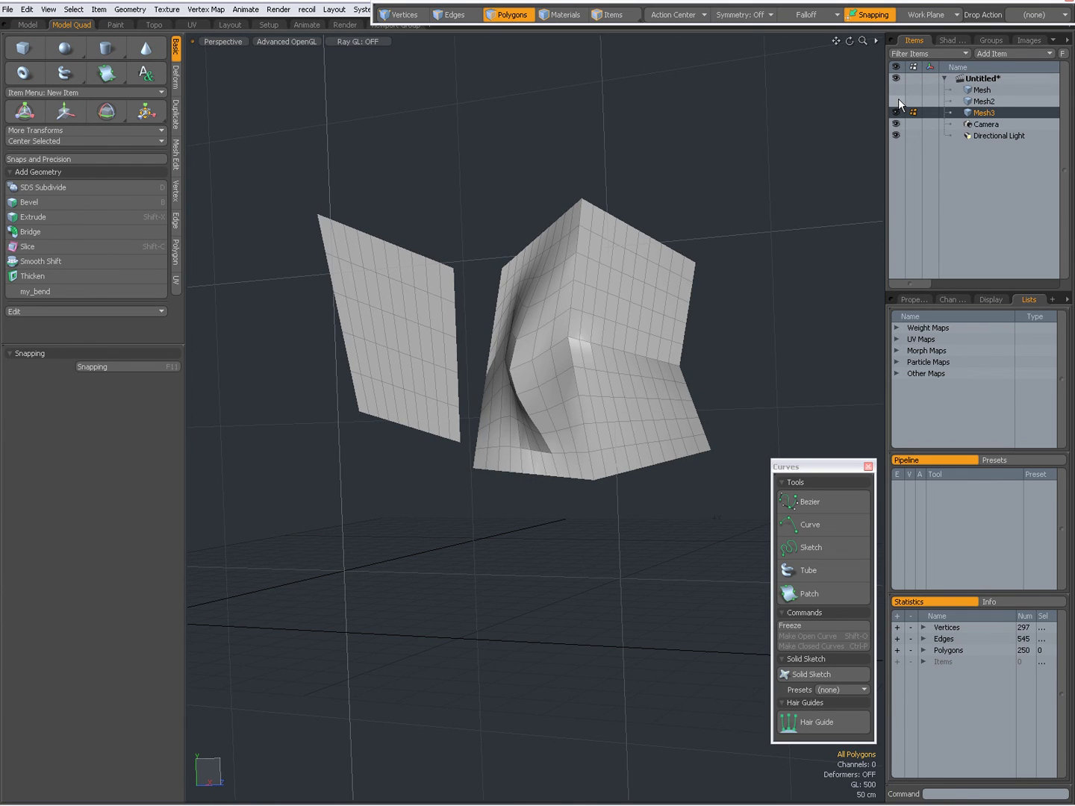
# Step: Preview the extracted patches in Mesh3 as a smoothed subdivision surface and turn the subdivision off again
pyautogui.press('Tab')
pyautogui.keyDown('alt'); pyautogui.moveTo(484, 380); pyautogui.dragTo(400, 417); pyautogui.keyUp('alt')
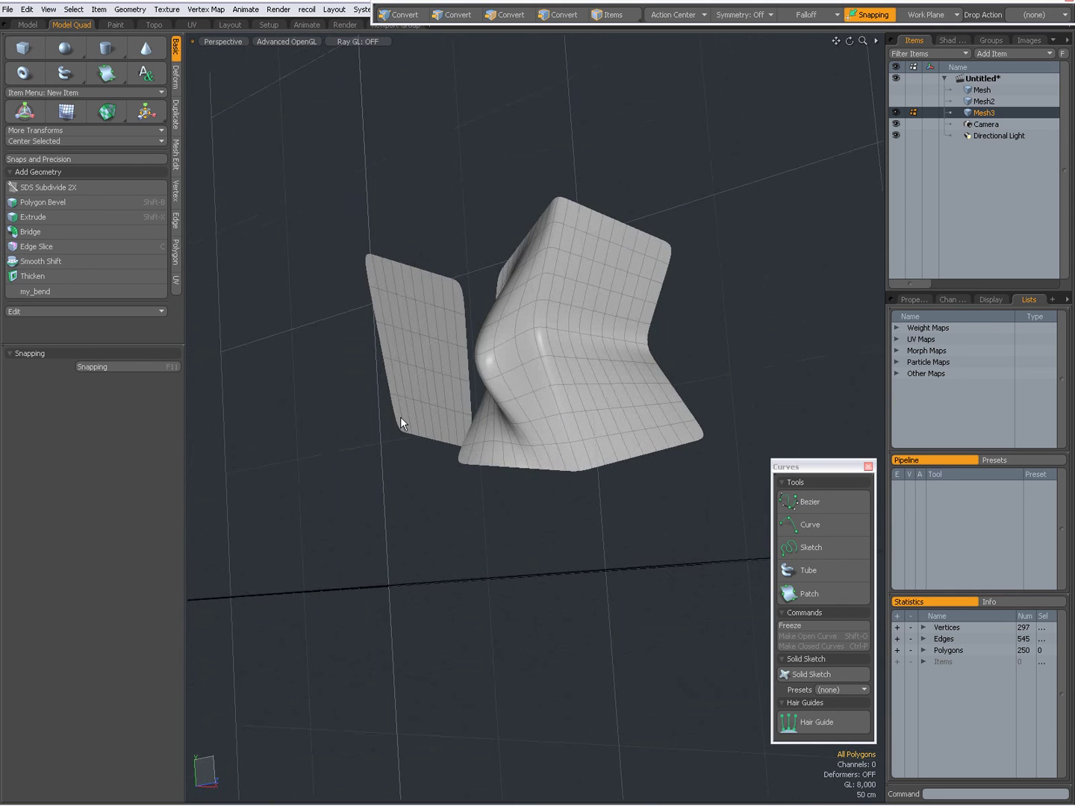
pyautogui.keyDown('alt'); pyautogui.rightClick(400, 417); pyautogui.keyUp('alt')
pyautogui.click(404, 430)
pyautogui.keyDown('alt'); pyautogui.moveTo(516, 389); pyautogui.dragTo(655, 412); pyautogui.keyUp('alt')
# Step: Make Mesh2 the active item, hide Mesh3 and inspect the flat base polygons on their own
pyautogui.click(983, 101)
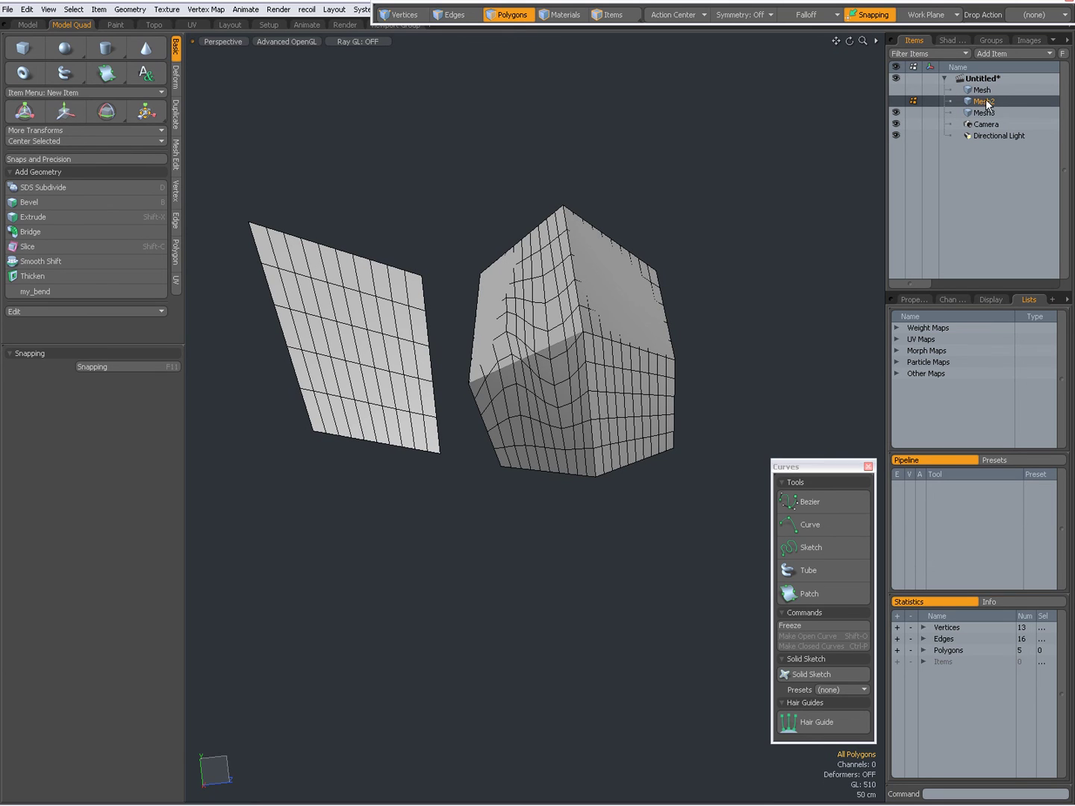
pyautogui.hotkey('ctrl', 'space')
pyautogui.click(646, 264)
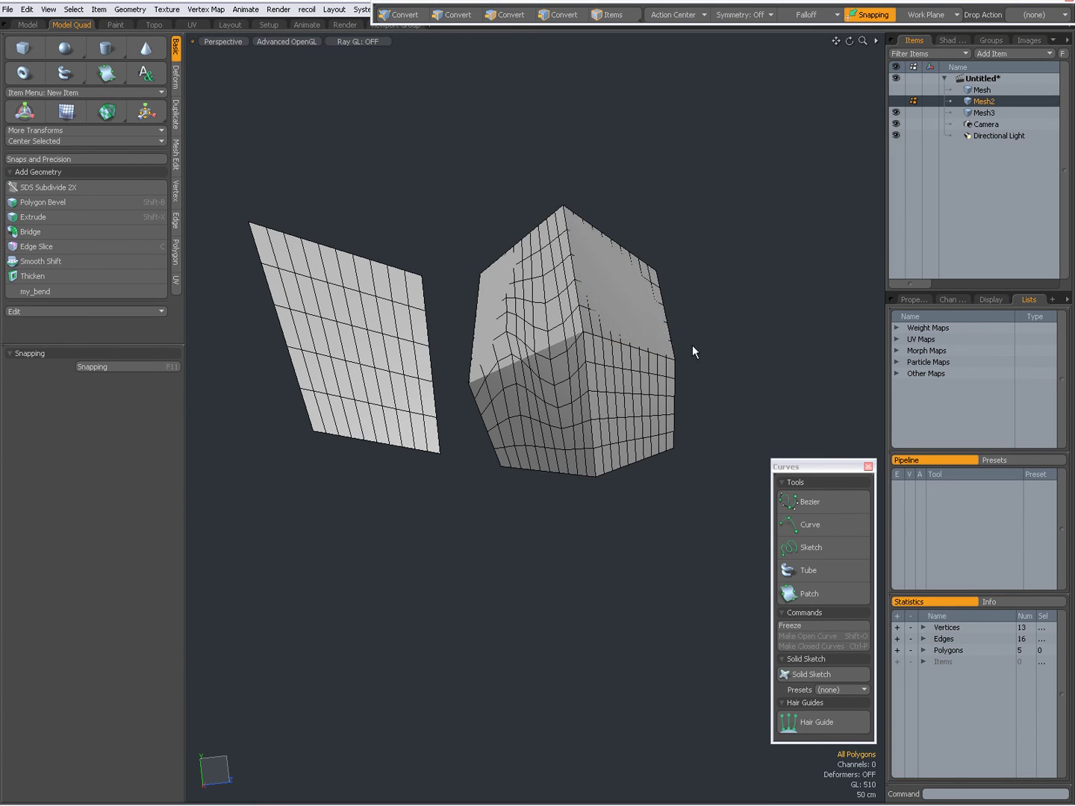
pyautogui.keyDown('alt'); pyautogui.moveTo(692, 345); pyautogui.dragTo(604, 370); pyautogui.keyUp('alt')
pyautogui.hotkey('ctrl', 'space')
pyautogui.click(626, 345)
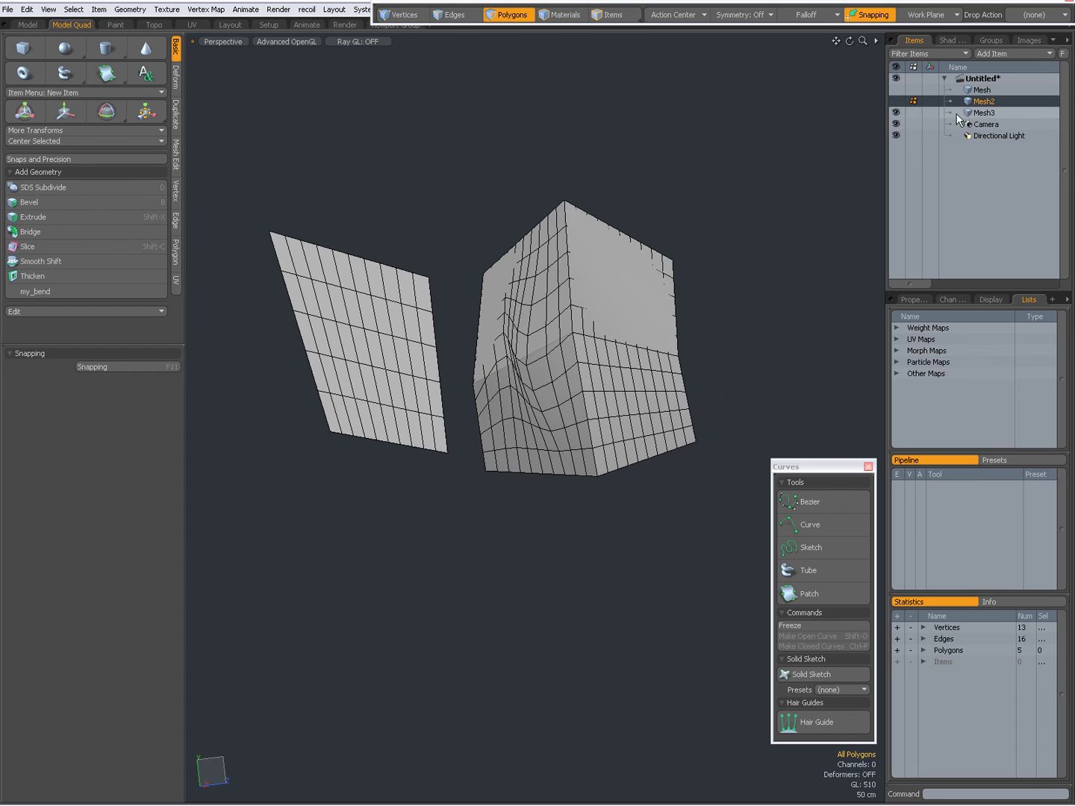
pyautogui.click(897, 112)
pyautogui.keyDown('alt'); pyautogui.moveTo(596, 357); pyautogui.dragTo(582, 281); pyautogui.keyUp('alt')
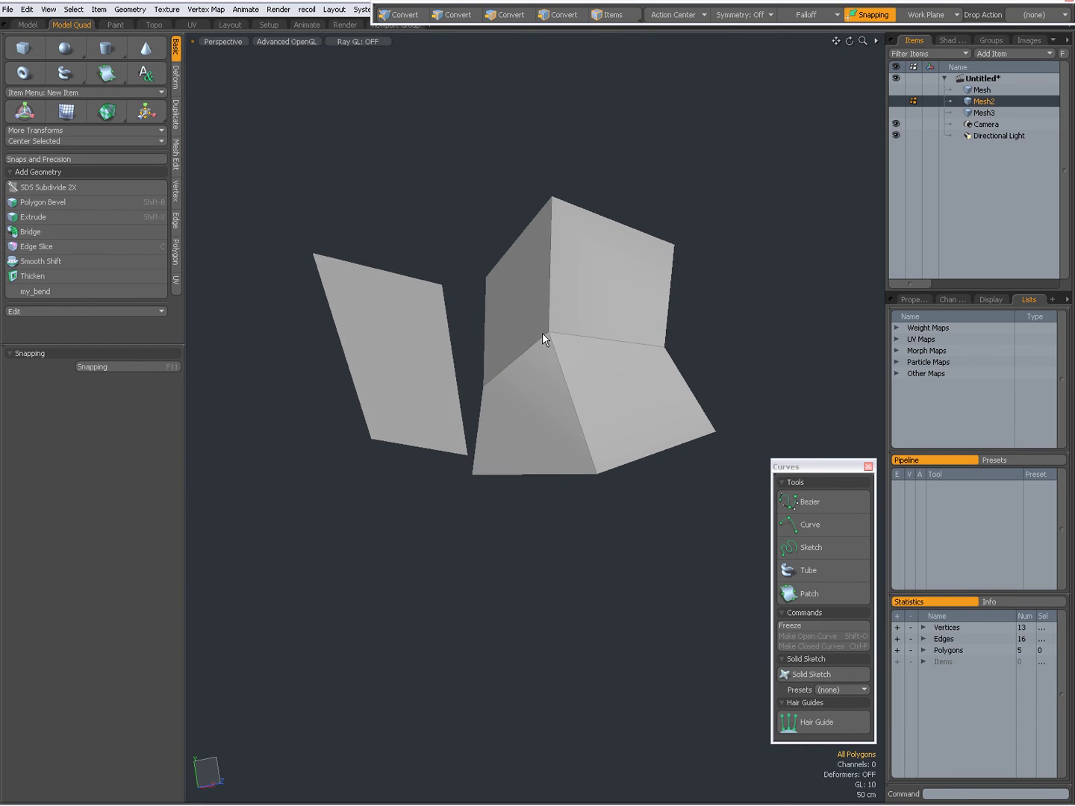
pyautogui.keyDown('alt'); pyautogui.moveTo(541, 333); pyautogui.dragTo(642, 372); pyautogui.keyUp('alt')
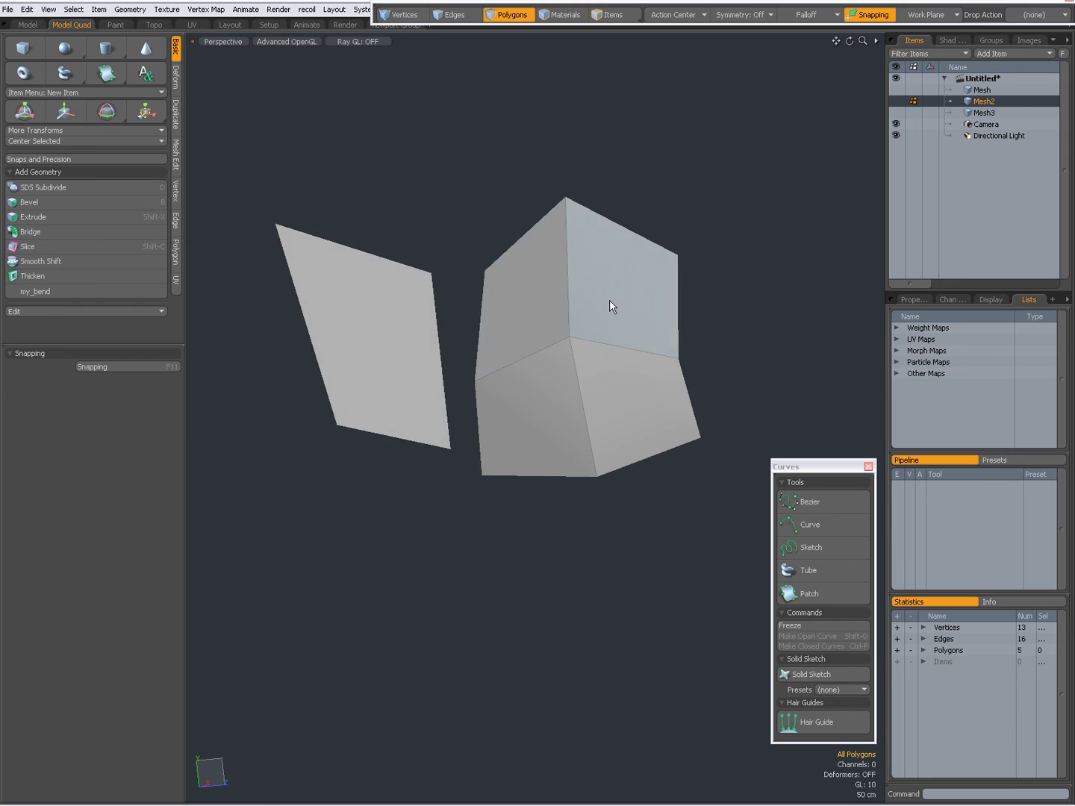
# Step: Switch to the Mesh3 item and turn on subdivision smoothing for its patches
pyautogui.click(984, 112)
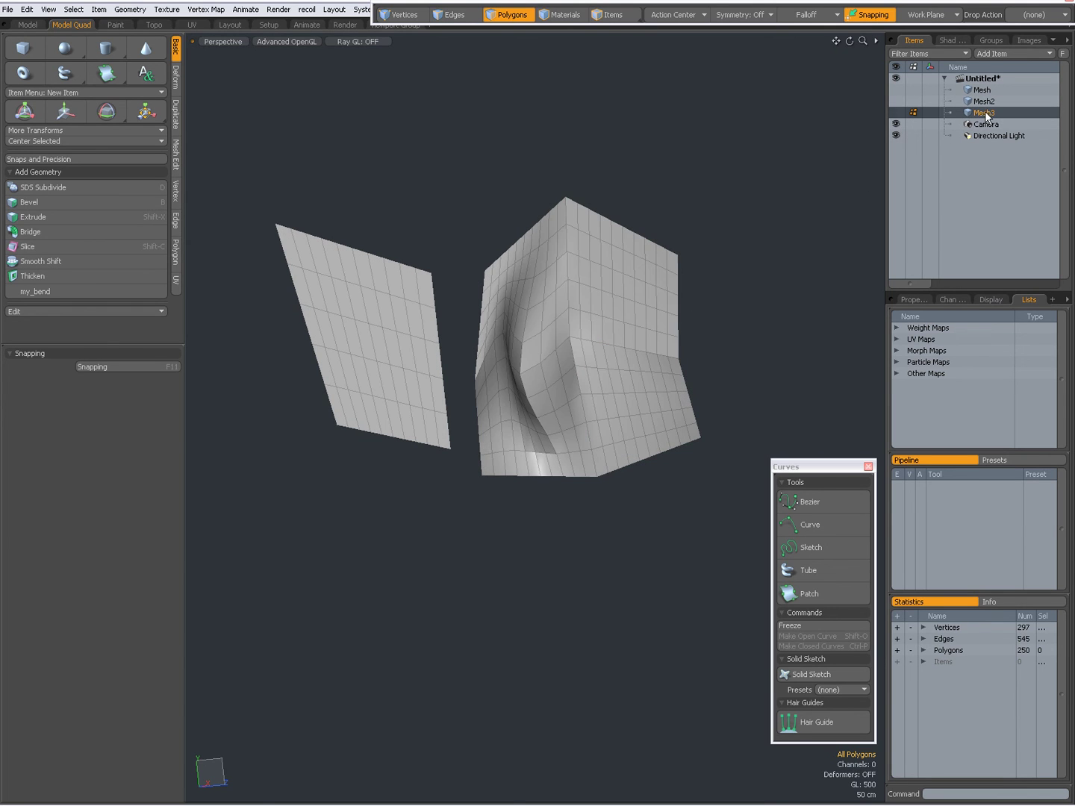
pyautogui.keyDown('alt'); pyautogui.moveTo(620, 426); pyautogui.dragTo(490, 432); pyautogui.keyUp('alt')
pyautogui.press('Tab')
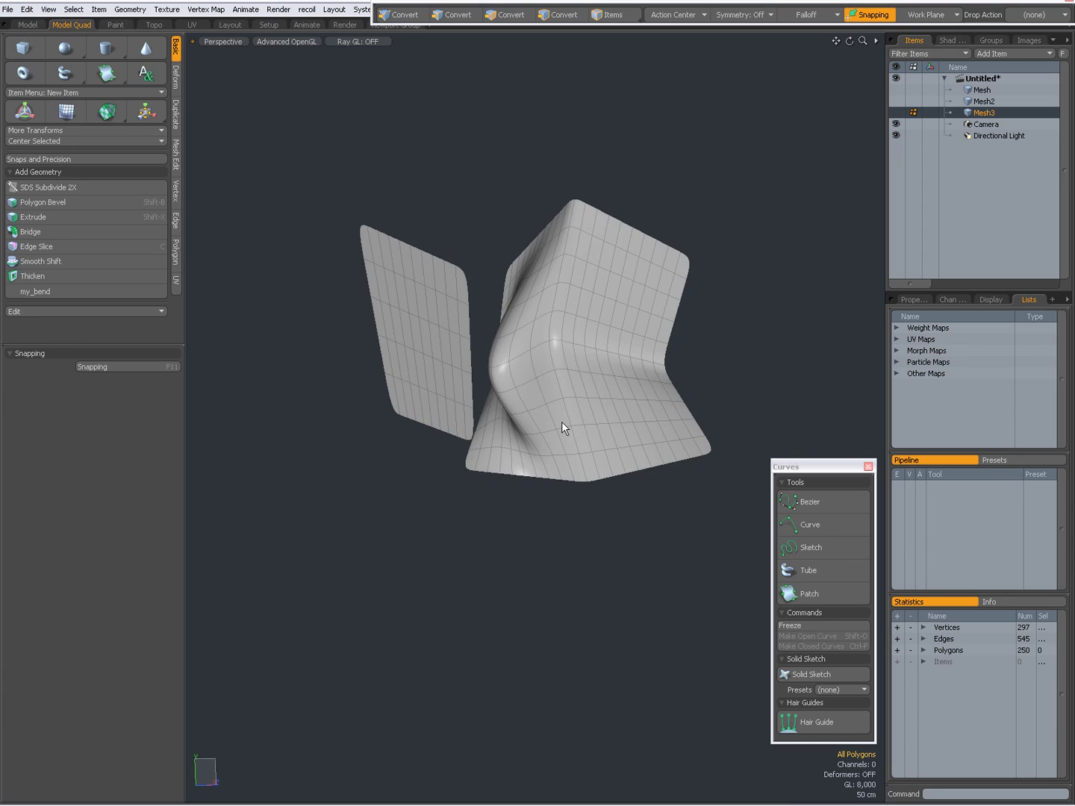
pyautogui.hotkey('alt', 'Tab')
pyautogui.hotkey('alt', 'Tab')
pyautogui.hotkey('alt', 'Tab')
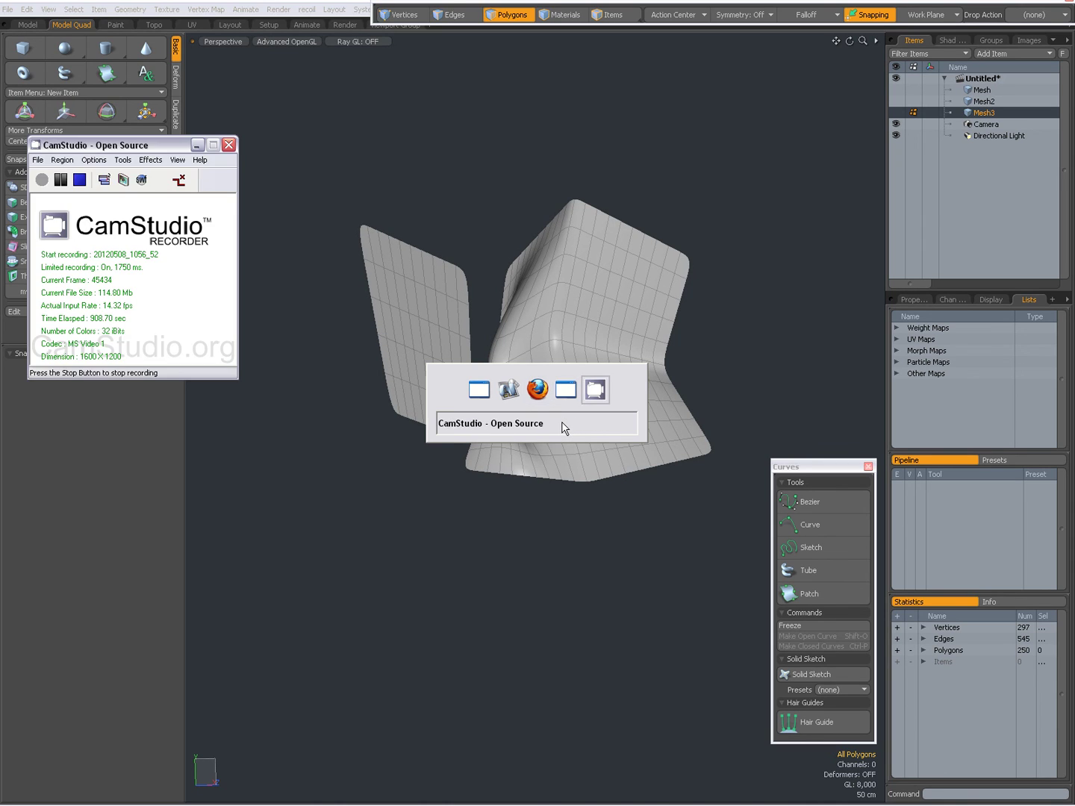